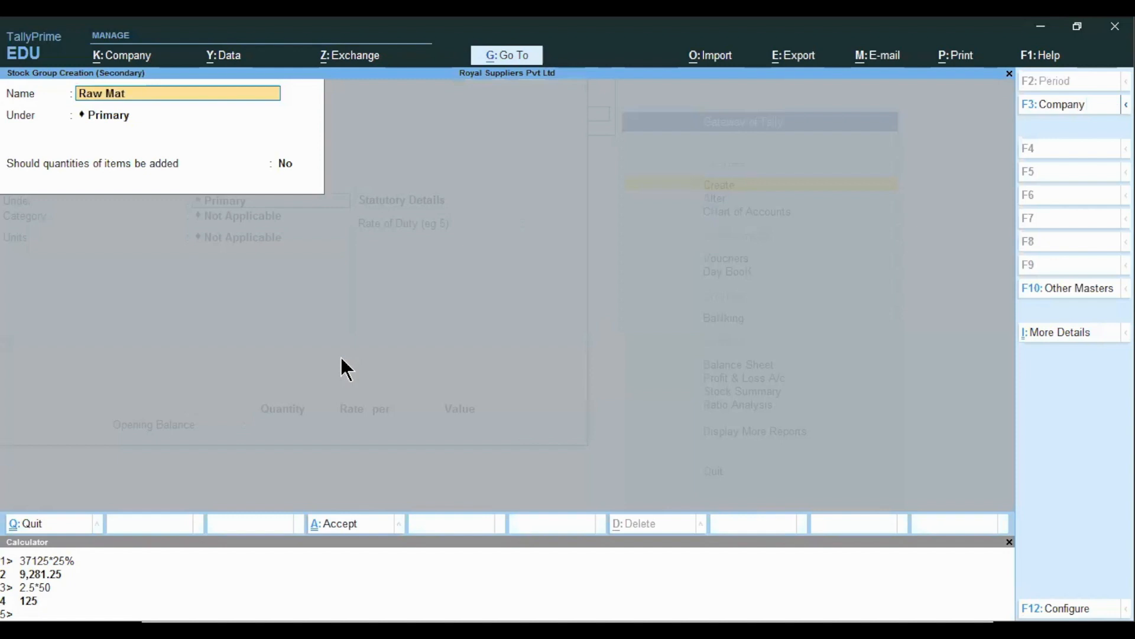
Create the stock group Raw Materials under Primary, with item quantities not added, as Mother Board's group
key("Return")
key("Return")
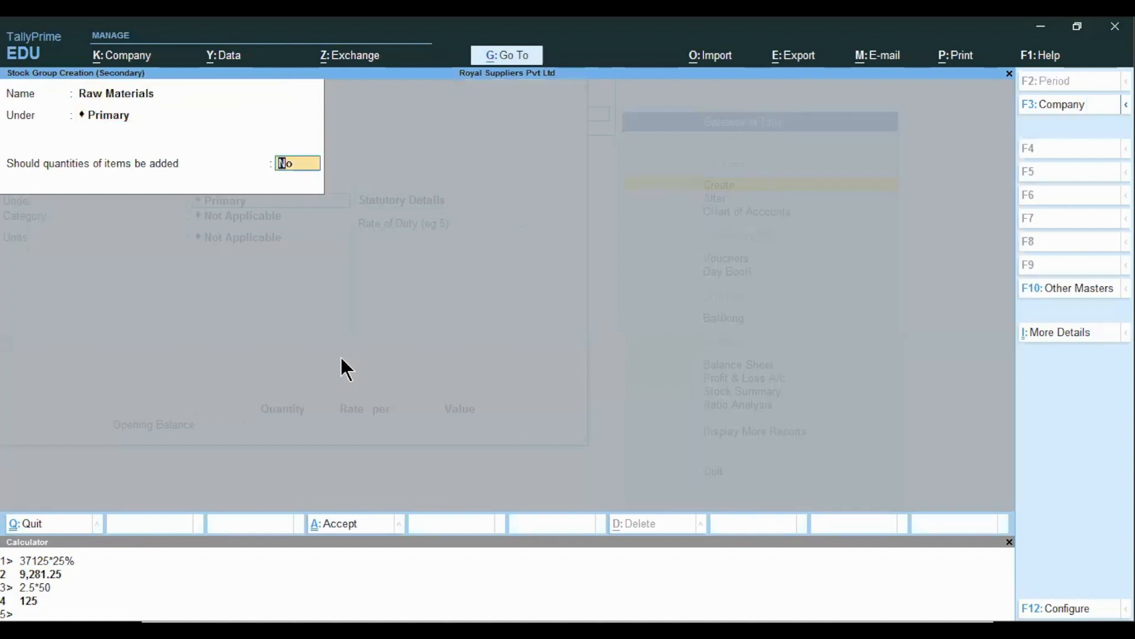
key("Return")
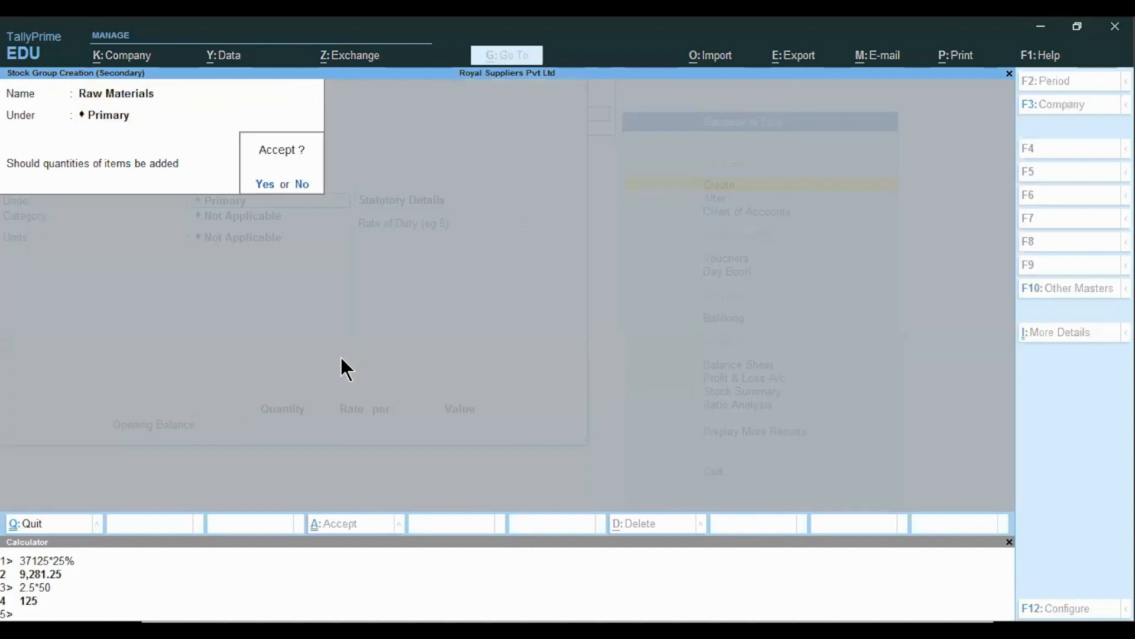
key("Return")
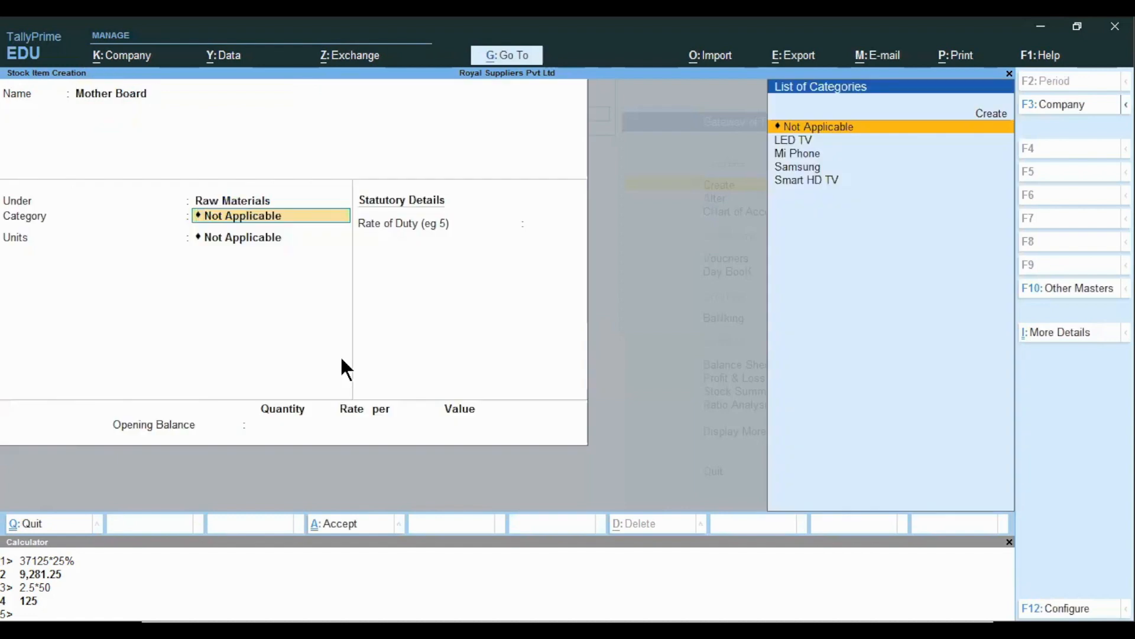
Leave Mother Board's category as Not Applicable and set its units to Nos
key("Return")
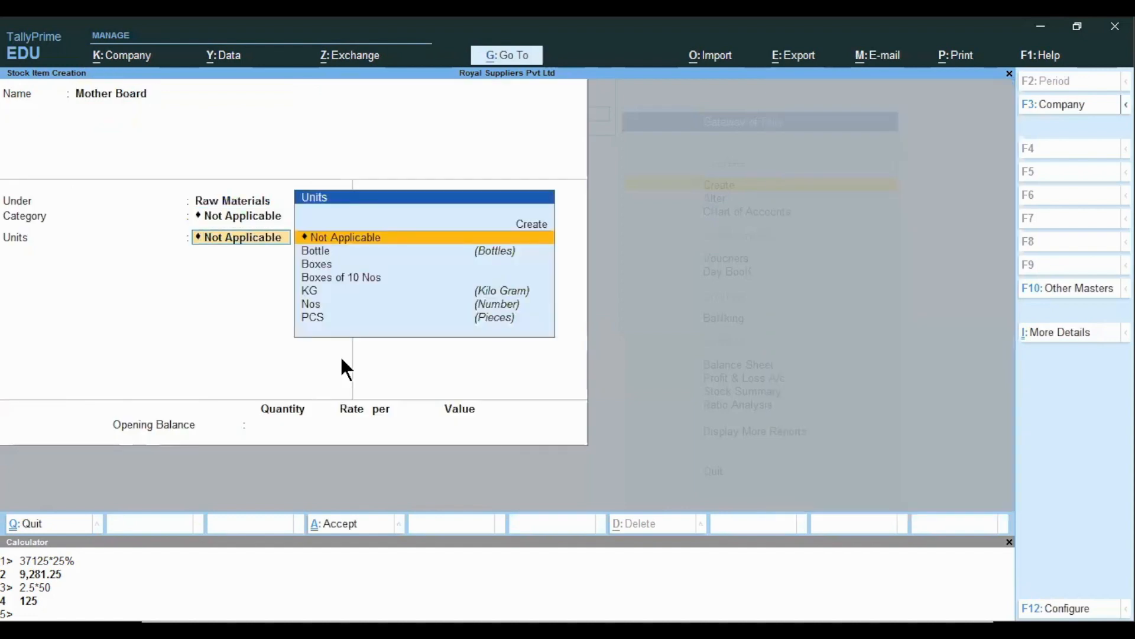
key("Down")
key("Down")
key("Down")
key("Down")
key("Down")
key("Return")
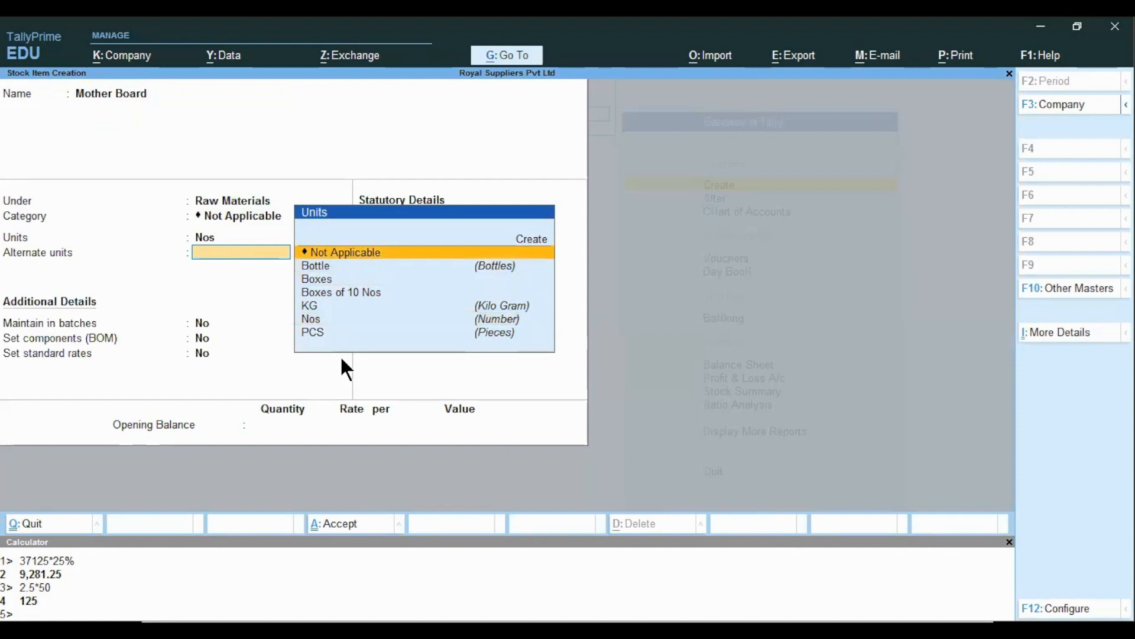
Keep alternate units Not Applicable and batches, components and standard rates at No, and save the Mother Board item
key("Return")
key("Return")
key("Return")
key("Return")
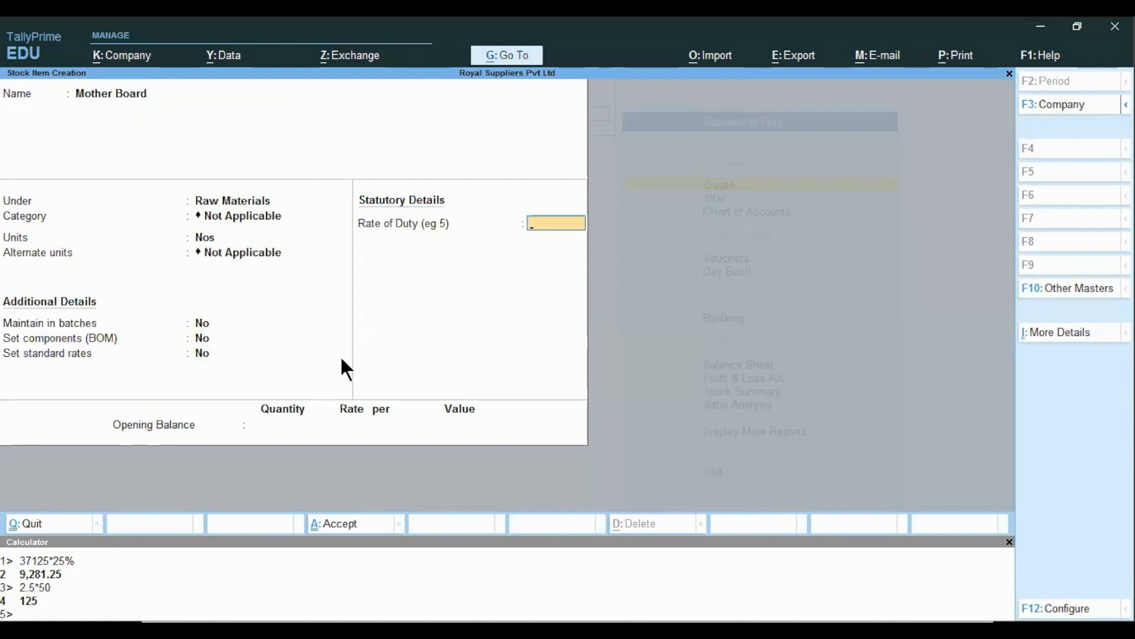
key("ctrl")
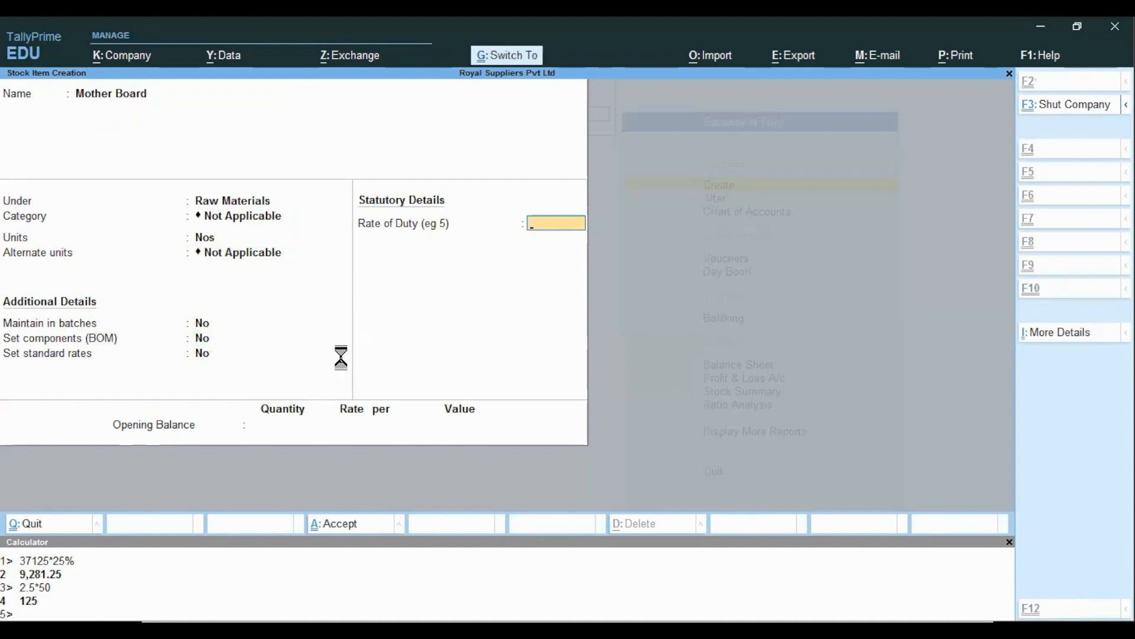
key("ctrl+a")
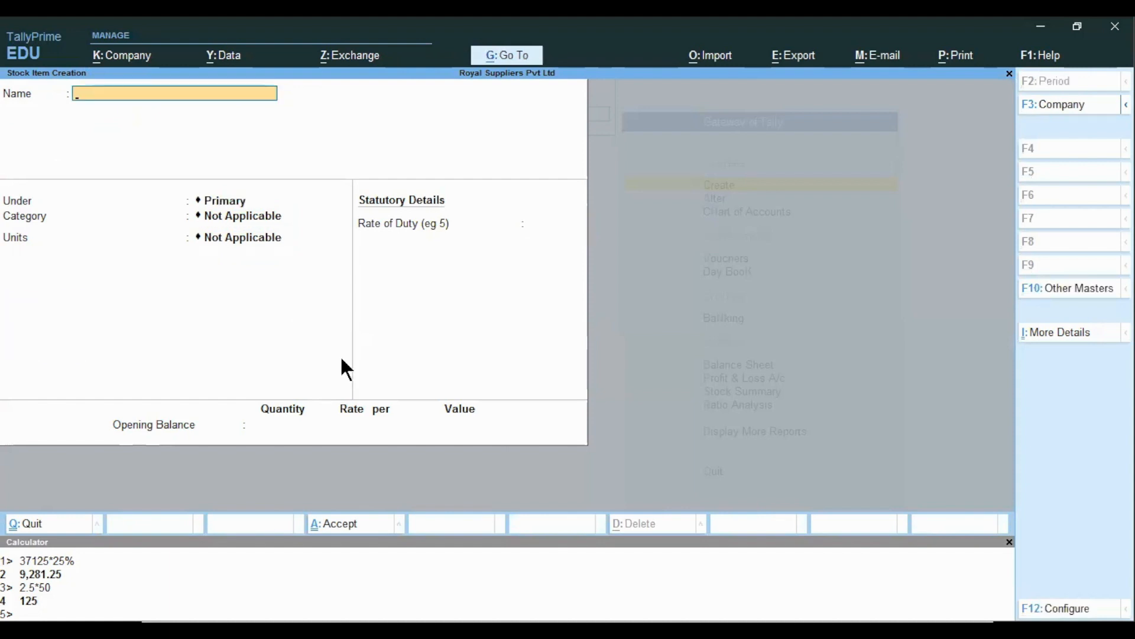
Create the stock item Processor under Raw Materials with category Not Applicable and units Nos
key("alt")
key("BackSpace")
type("rocessor")
key("Return")
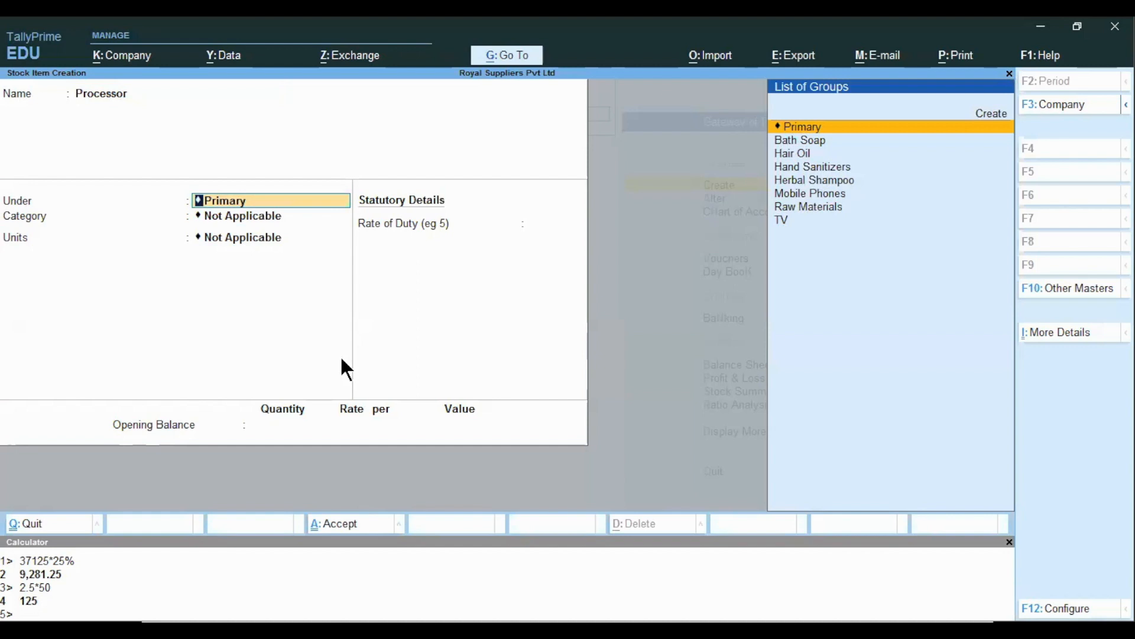
key("Down")
key("Down")
key("Down")
key("Down")
key("Down")
key("Down")
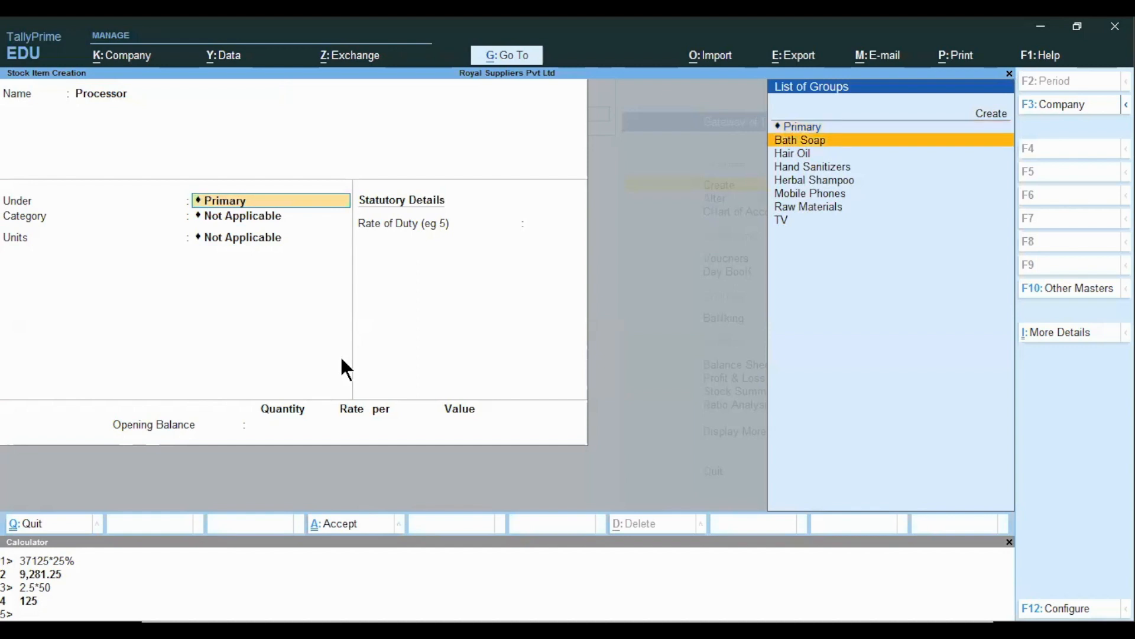
key("Return")
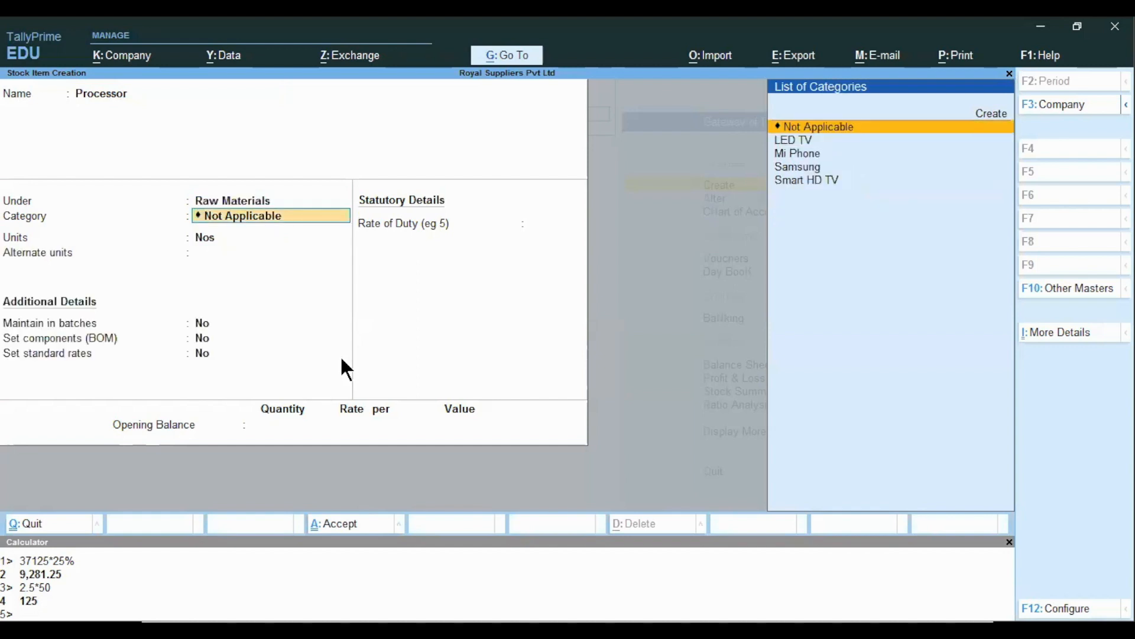
key("Return")
key("Return")
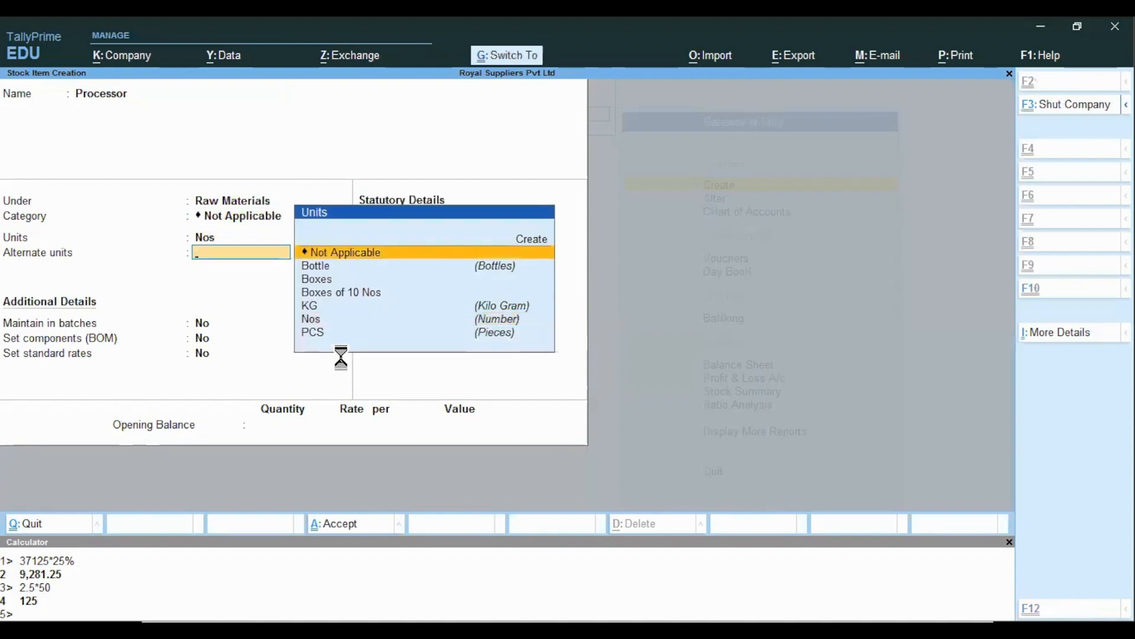
key("ctrl+a")
Create the stock item Hard Disk under Raw Materials with category Not Applicable and units Nos
key("alt")
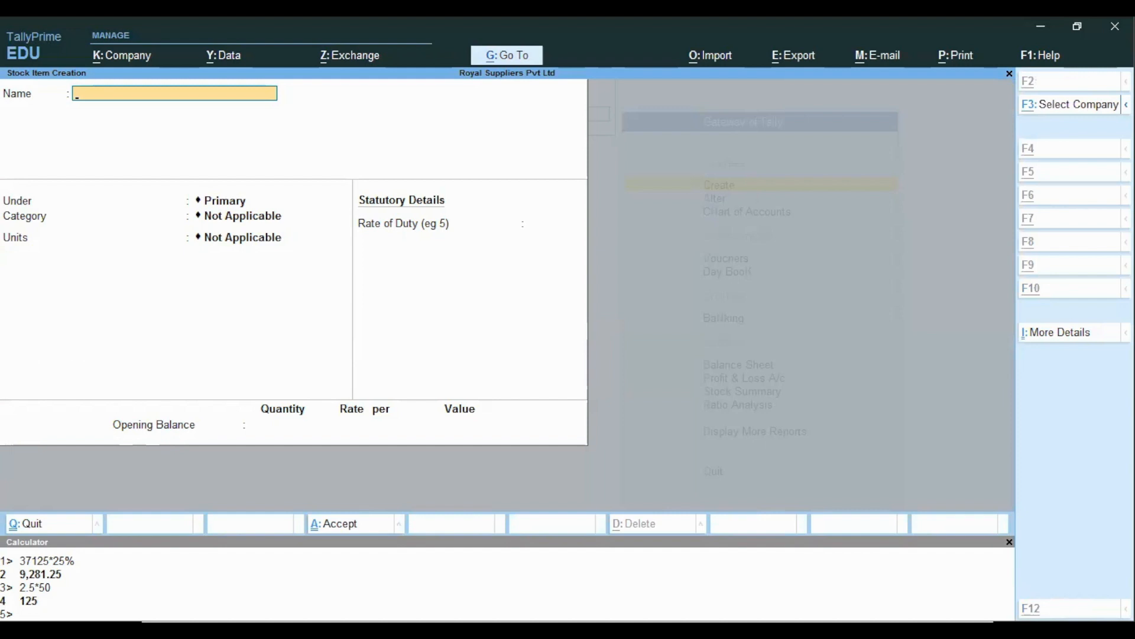
type("Hard Disk")
key("Return")
key("Down")
key("Down")
key("Down")
key("Down")
key("Down")
key("Down")
key("Return")
key("Return")
key("alt")
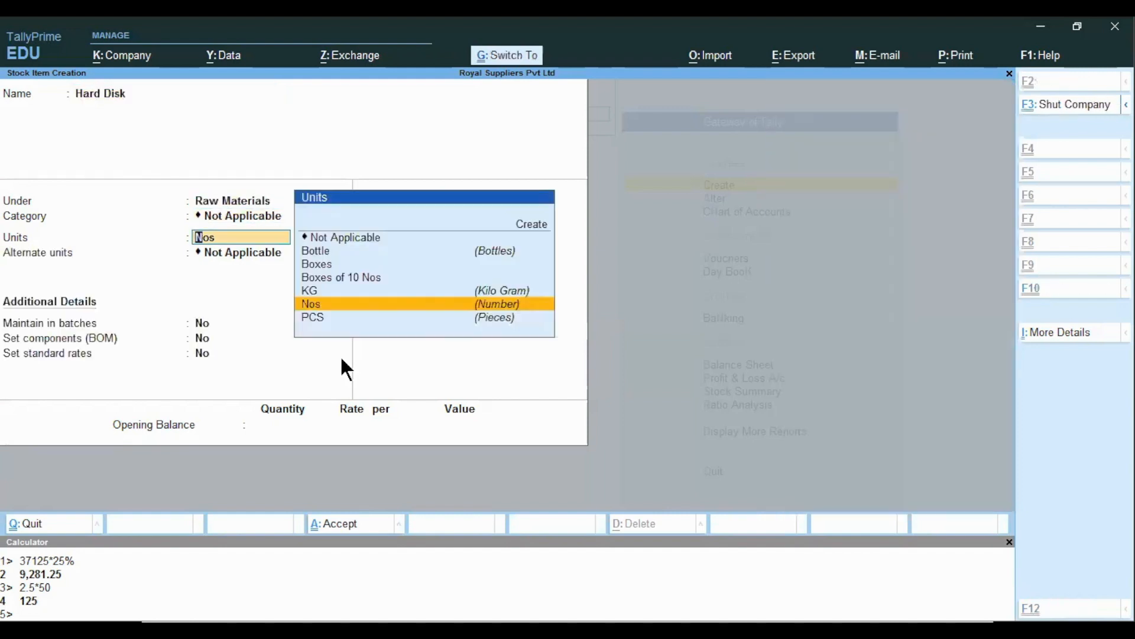
key("ctrl+a")
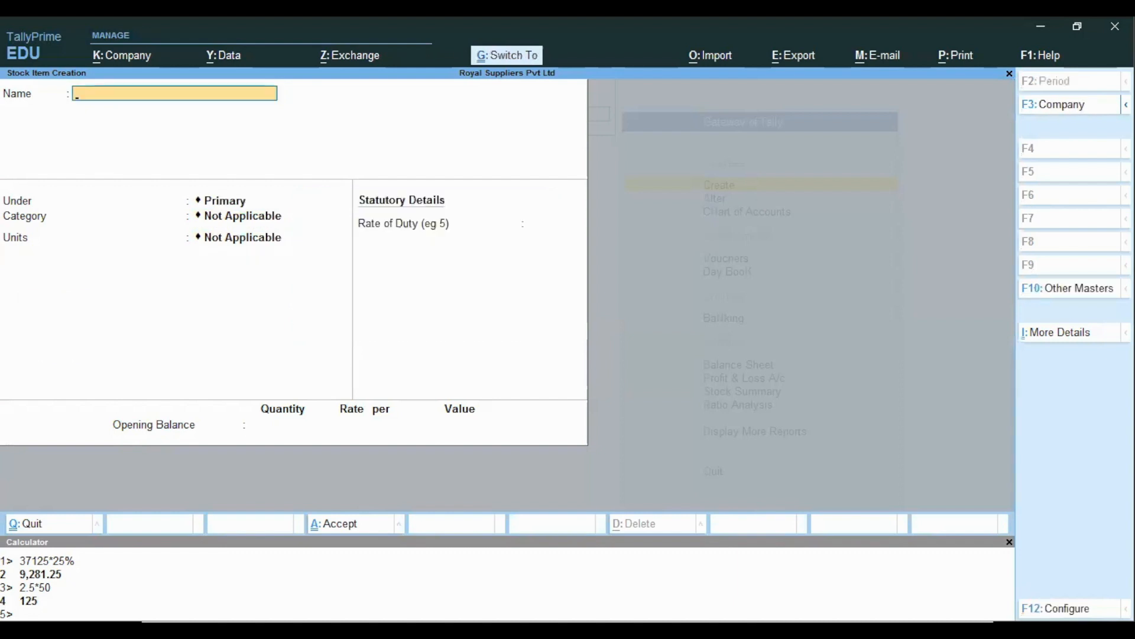
Create the stock item RAM under Raw Materials with category Not Applicable and units Nos
type("R")
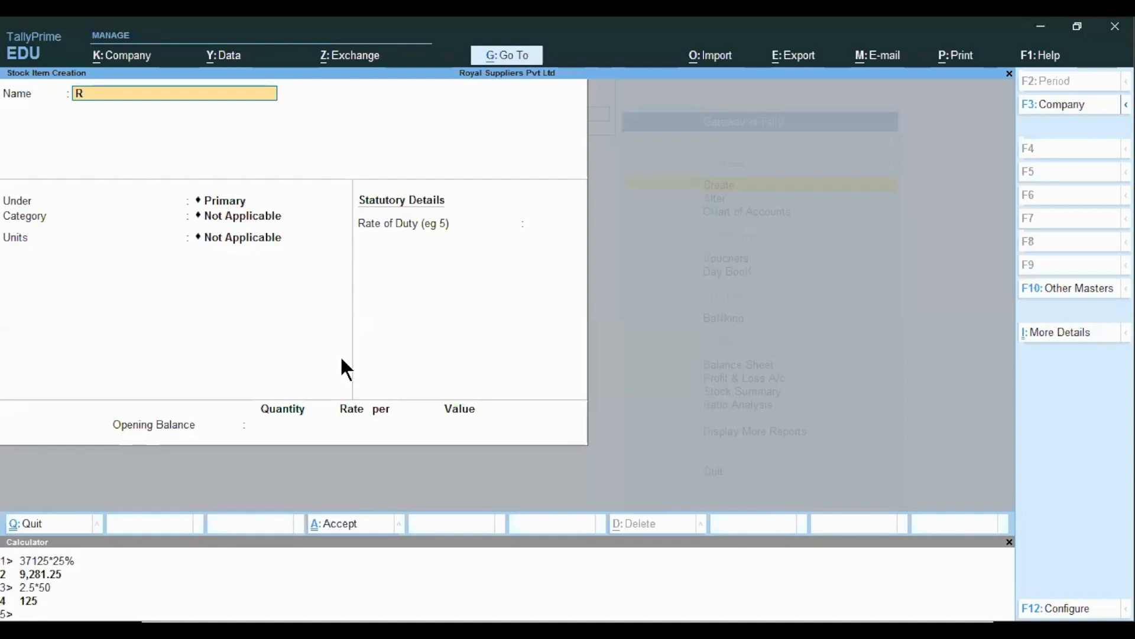
type("AM")
key("Return")
key("Down")
key("Down")
key("Down")
key("Down")
key("Down")
key("Down")
key("Down")
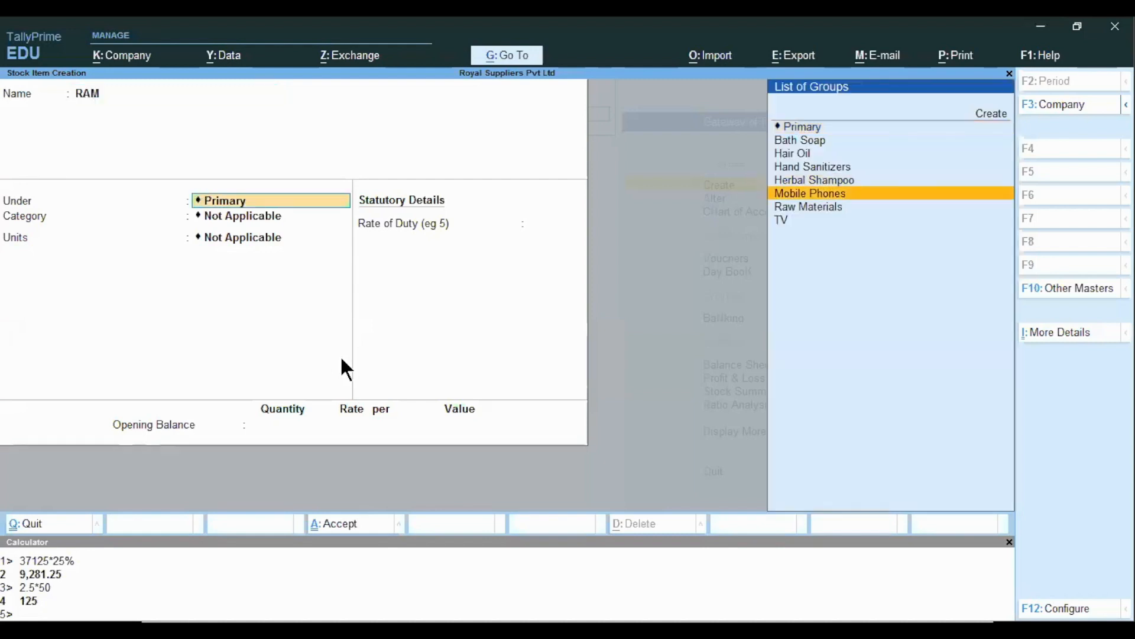
key("Return")
key("Return")
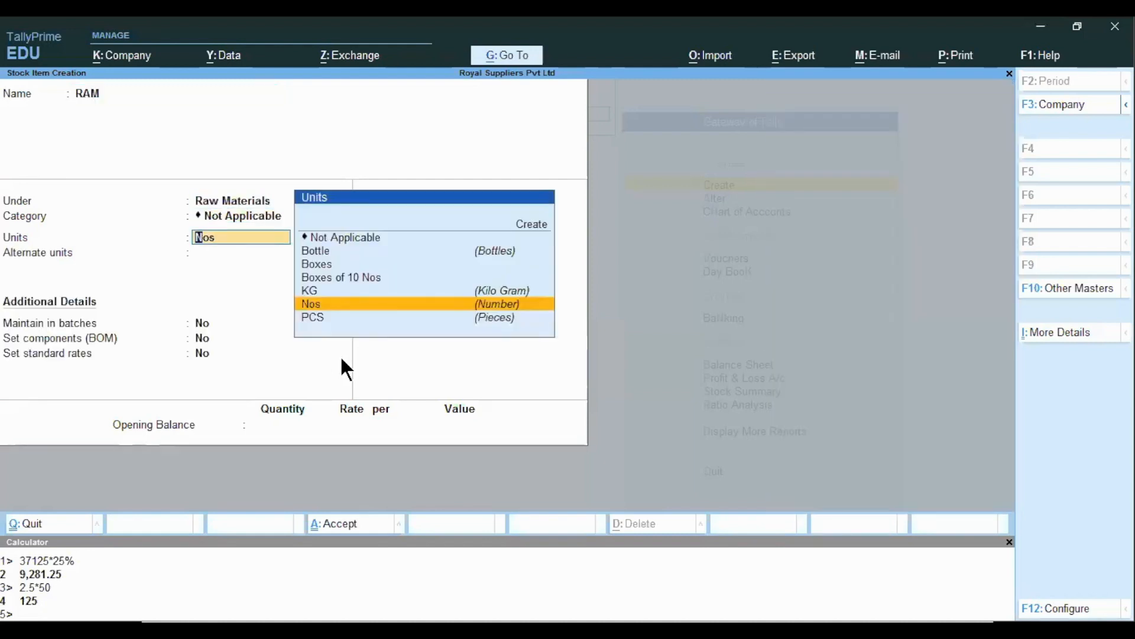
key("ctrl")
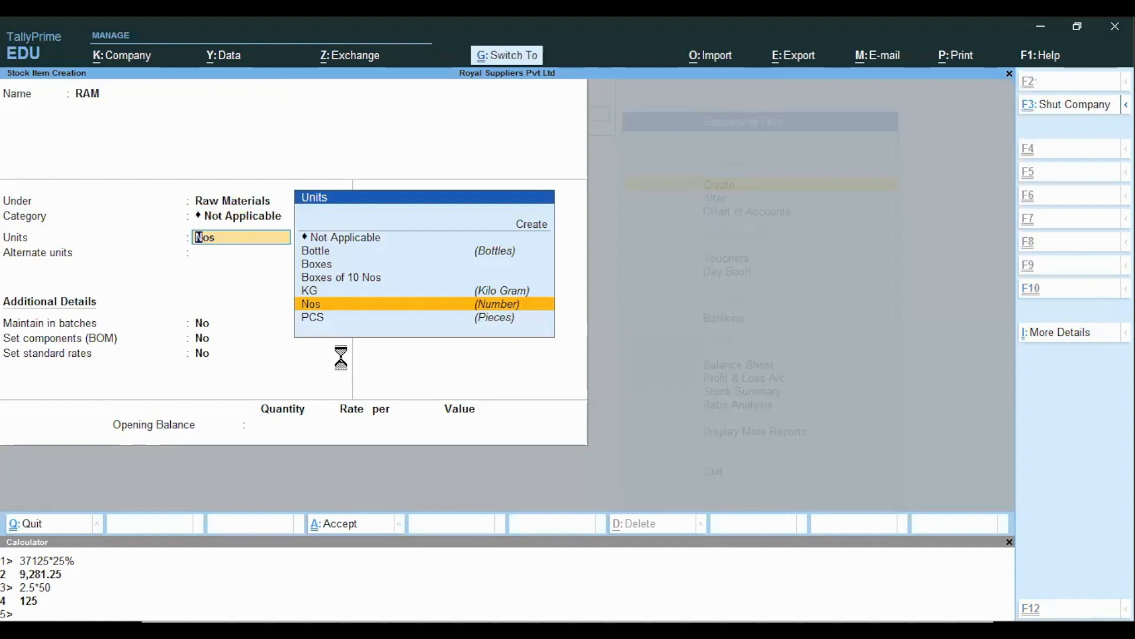
key("ctrl+a")
Create the stock item Mouse under Raw Materials with category Not Applicable and units Nos
type("Mouse")
key("Return")
key("Return")
key("BackSpace")
key("Down")
key("Down")
key("Down")
key("Down")
key("Down")
key("Down")
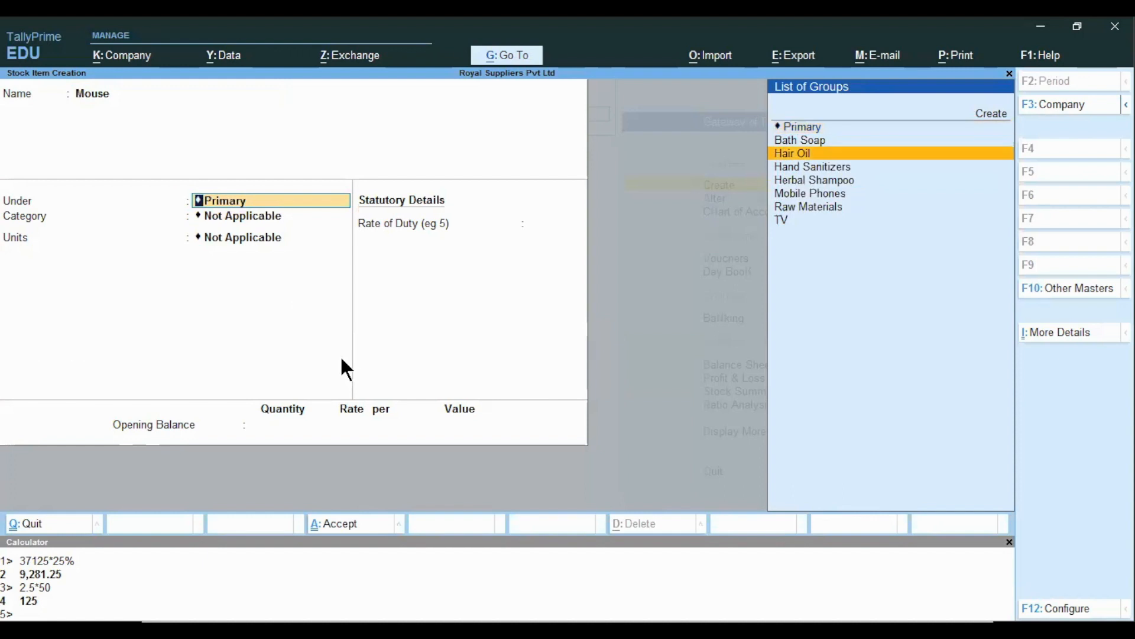
key("Return")
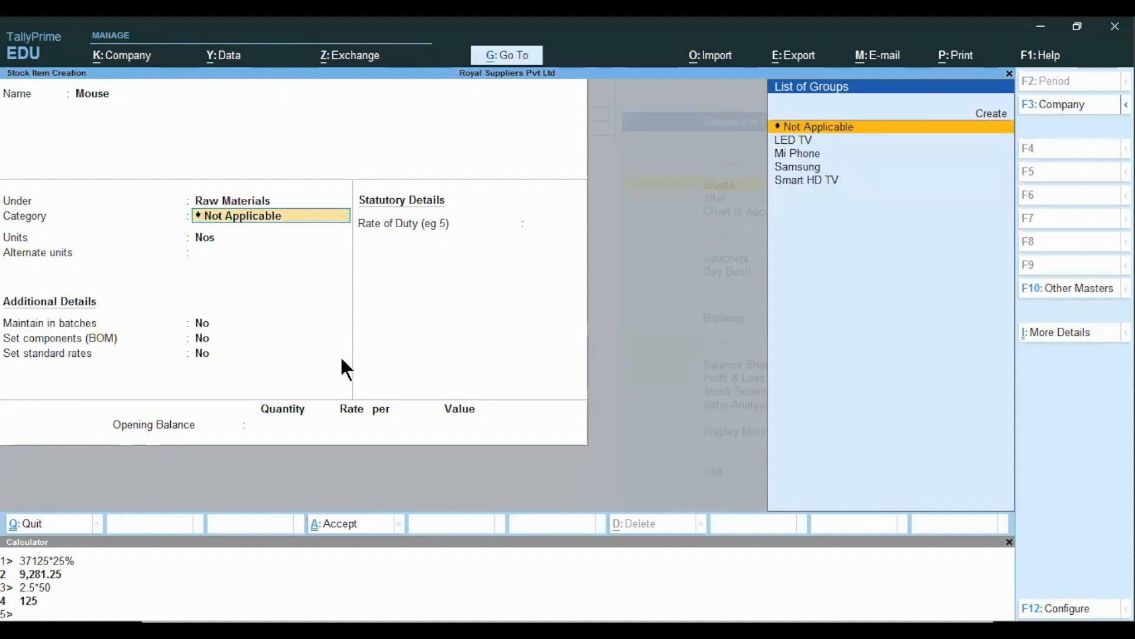
key("Return")
key("ctrl+a")
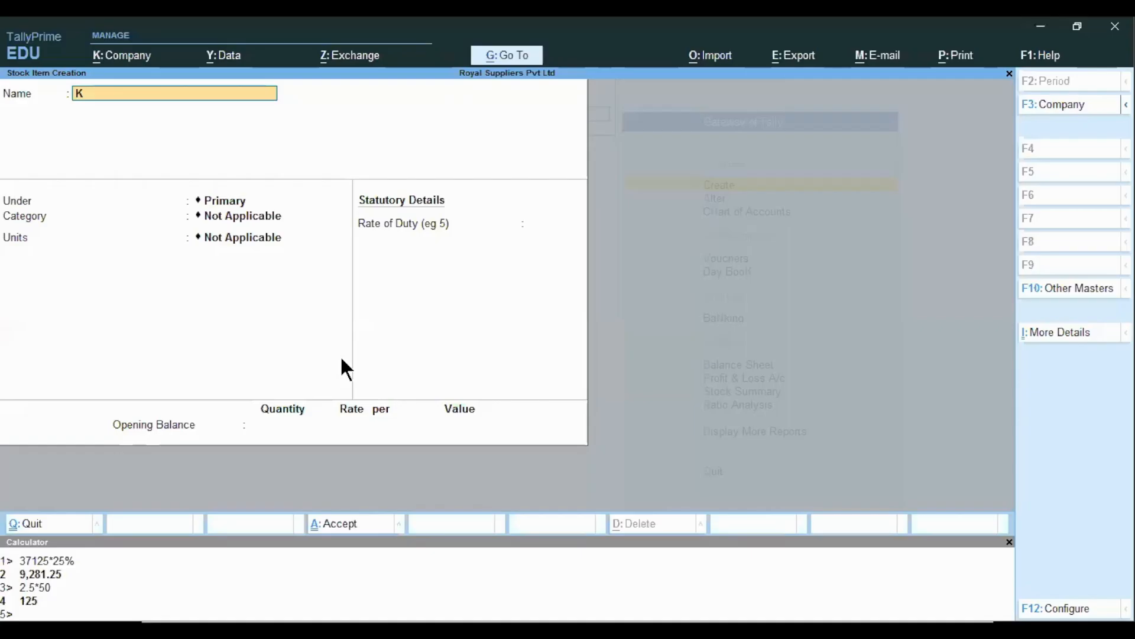
Create the stock item Keyboard under Raw Materials with category Not Applicable and units Nos
type("board")
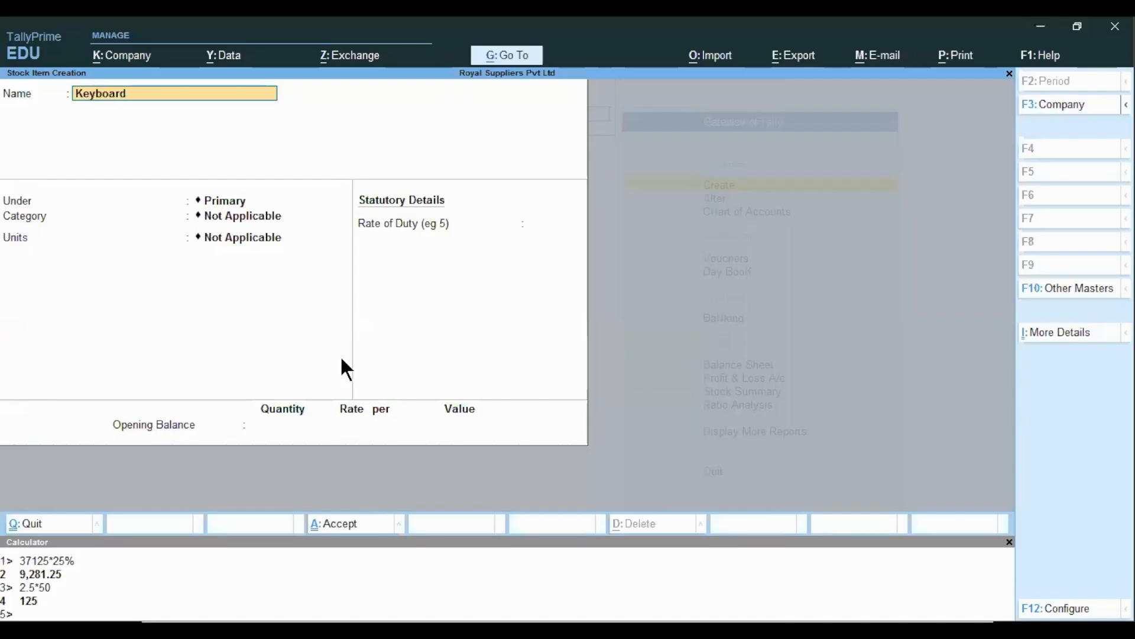
key("Return")
key("Down")
key("Down")
key("Down")
key("Down")
key("Down")
key("Down")
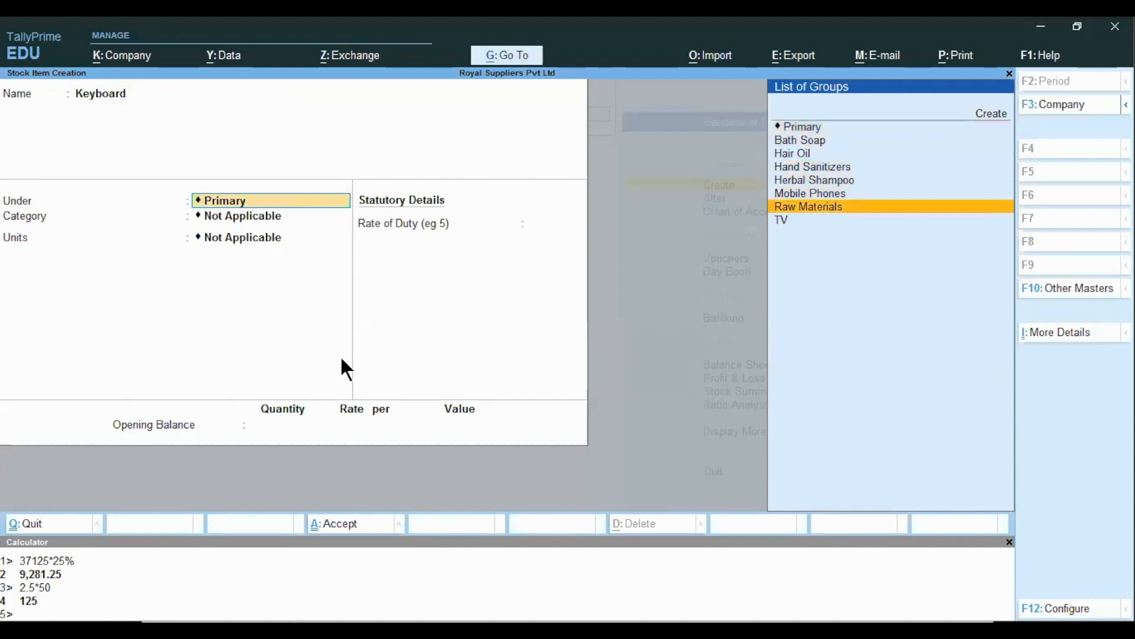
key("Return")
key("Return")
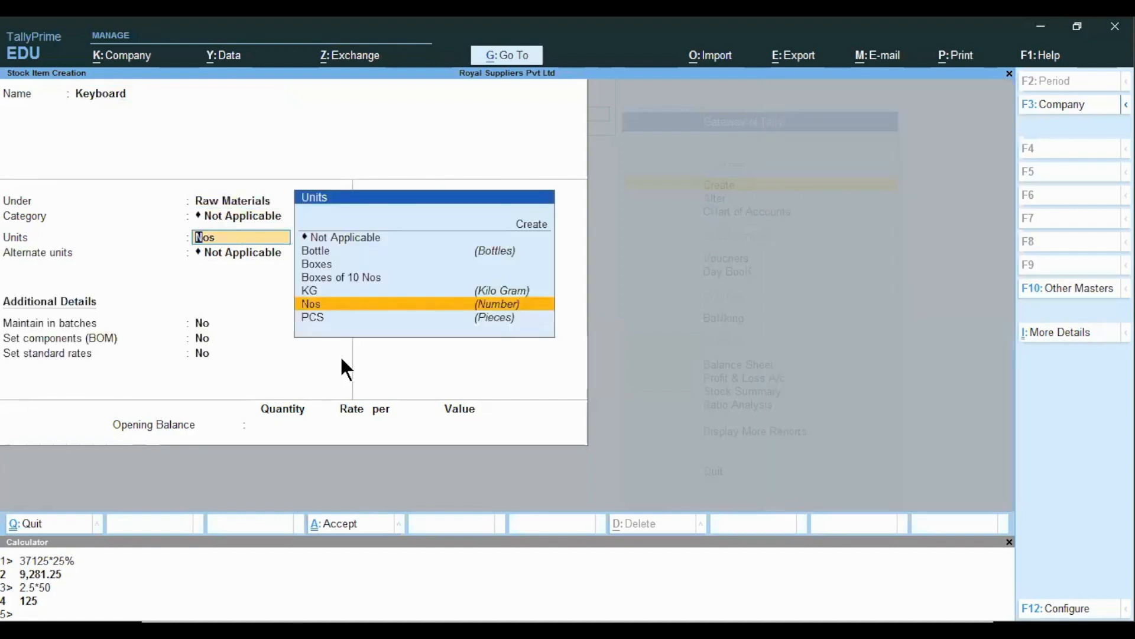
key("Return")
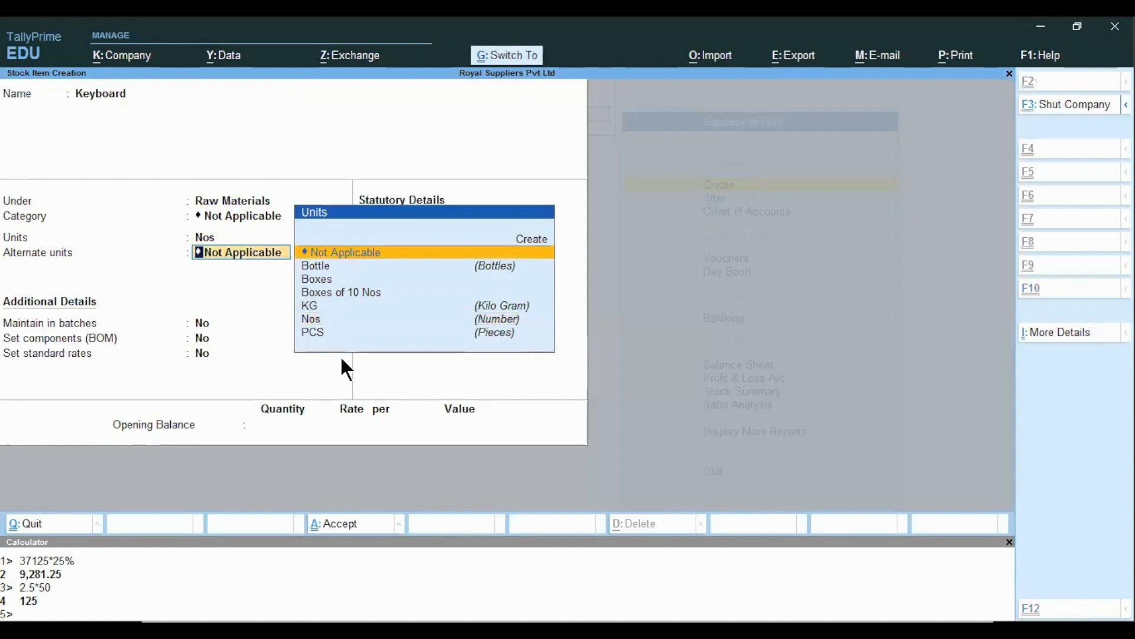
key("ctrl+a")
Create the stock item Cabinate under Raw Materials, keeping the default category and units
type("Cabinate")
key("Return")
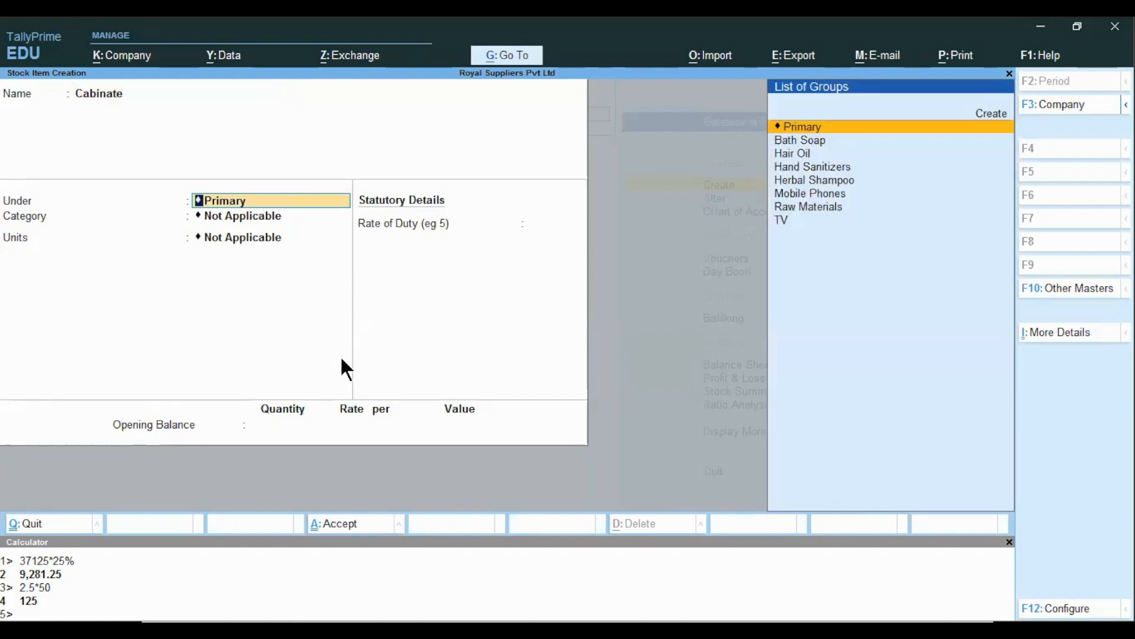
key("Down")
key("Down")
key("Down")
key("Down")
key("Down")
key("Down")
key("Return")
key("Return")
key("Return")
key("ctrl+a")
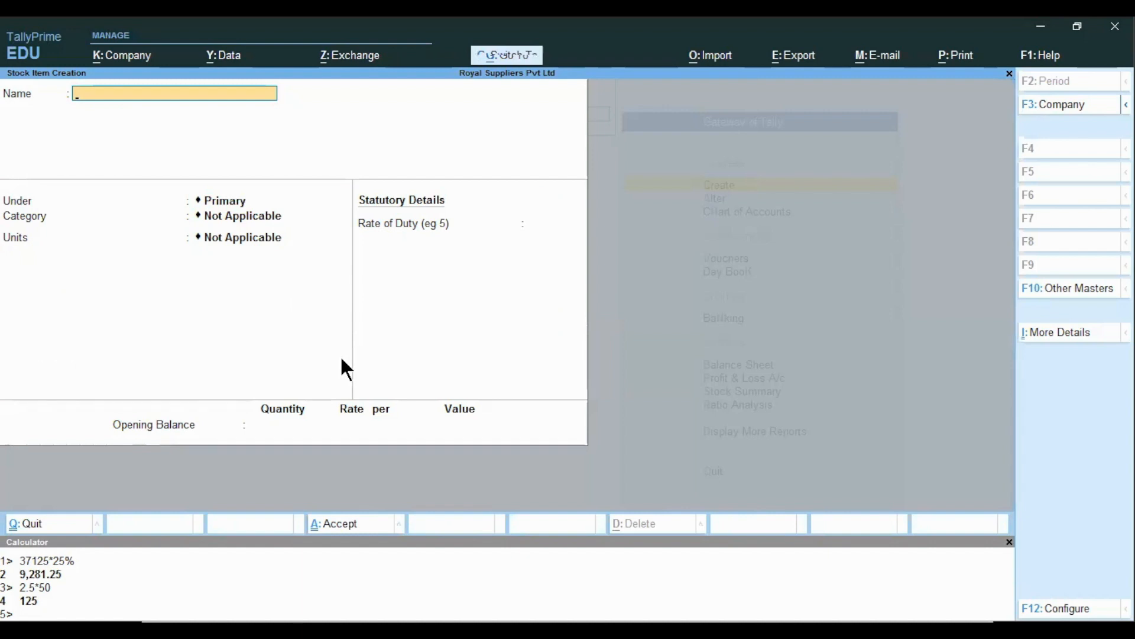
Create the stock item Monitor under Raw Materials with category Not Applicable and units Nos
key("alt")
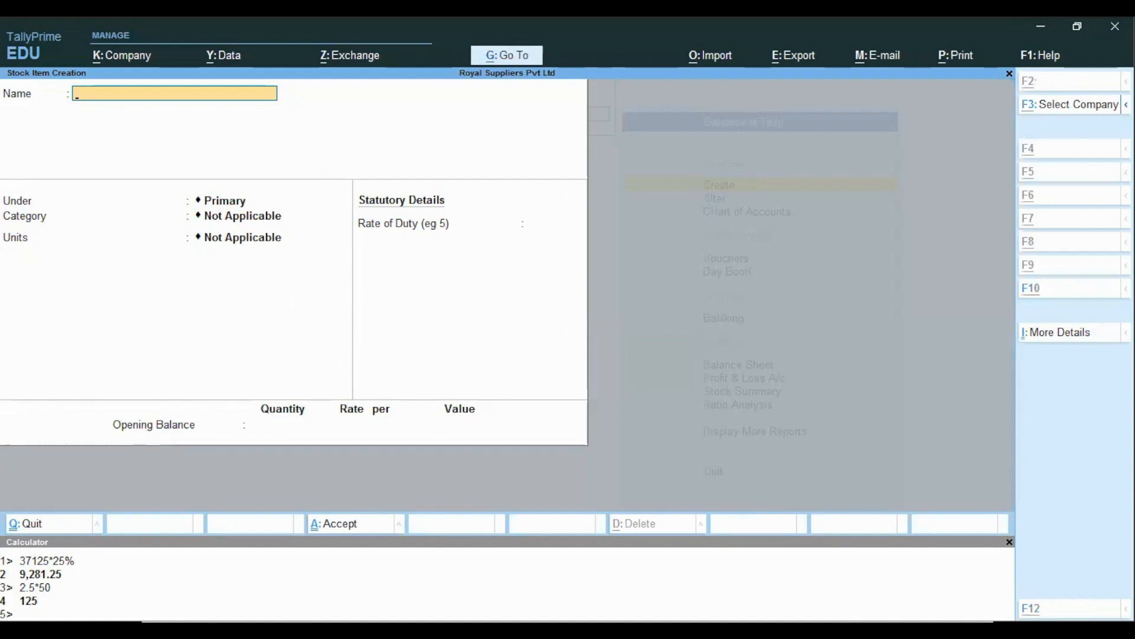
type("Monitor")
key("Return")
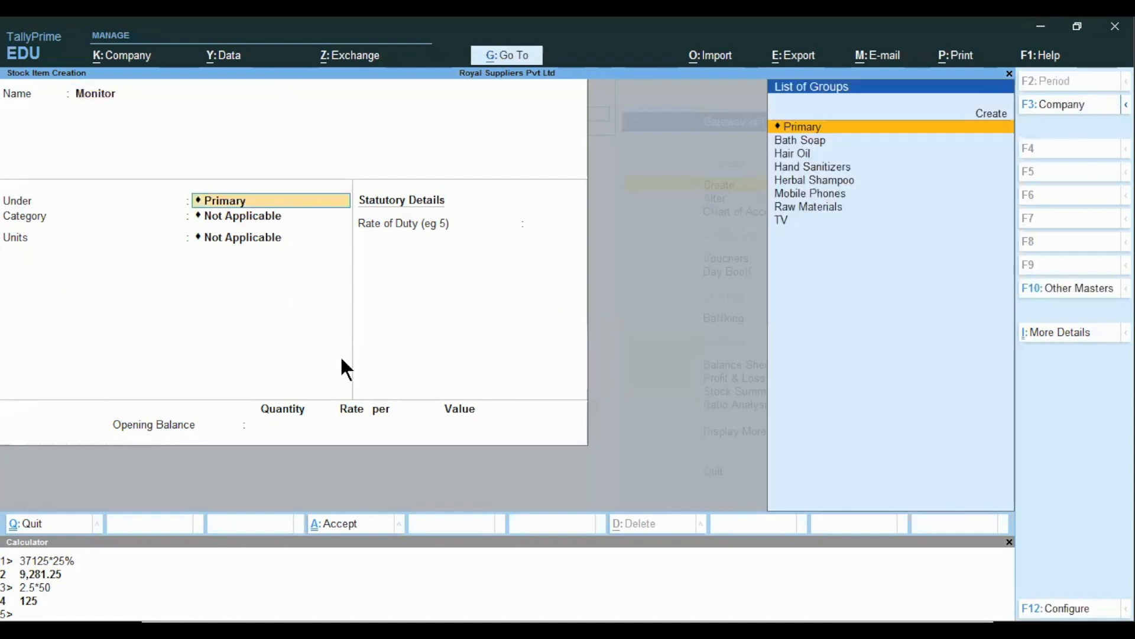
key("Down")
key("Down")
key("Down")
key("Down")
key("Down")
key("Down")
key("Return")
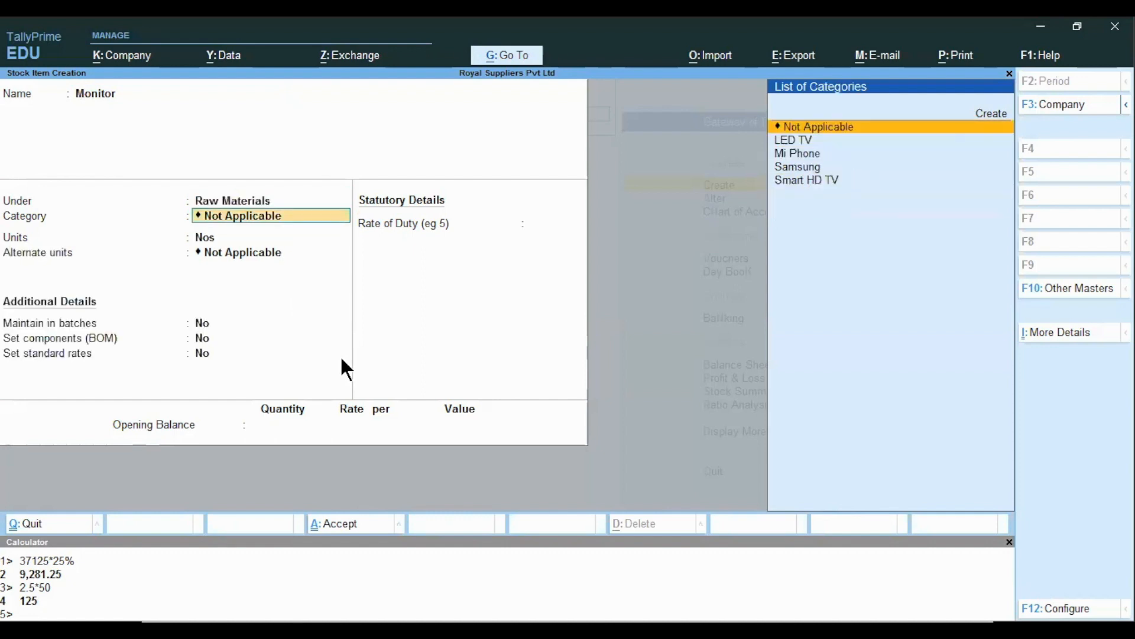
key("Return")
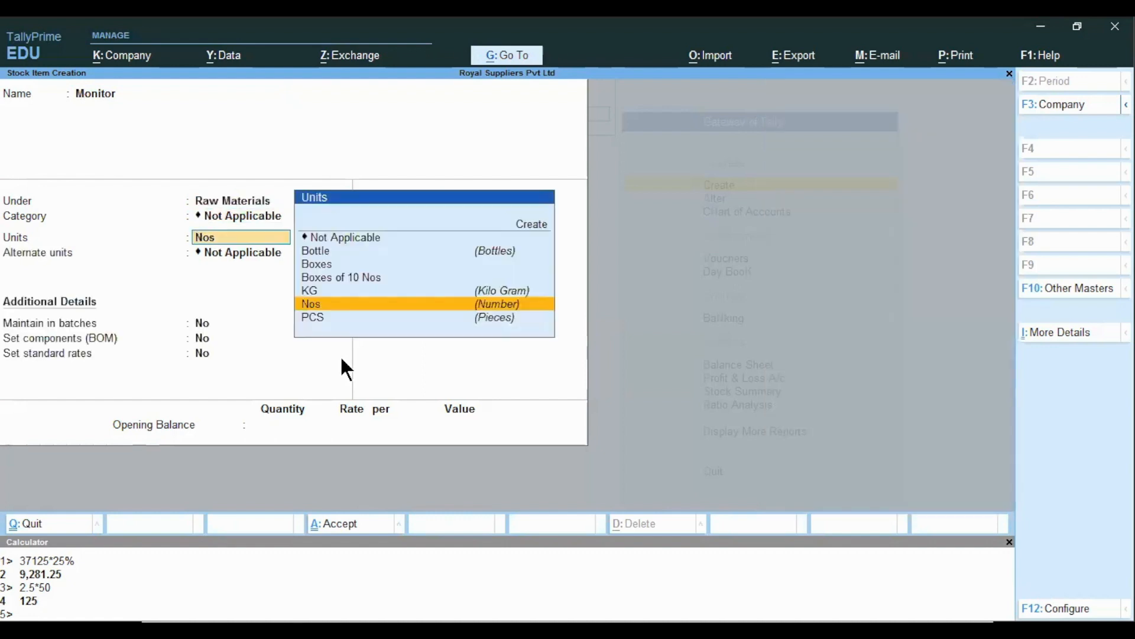
key("ctrl")
key("ctrl+a")
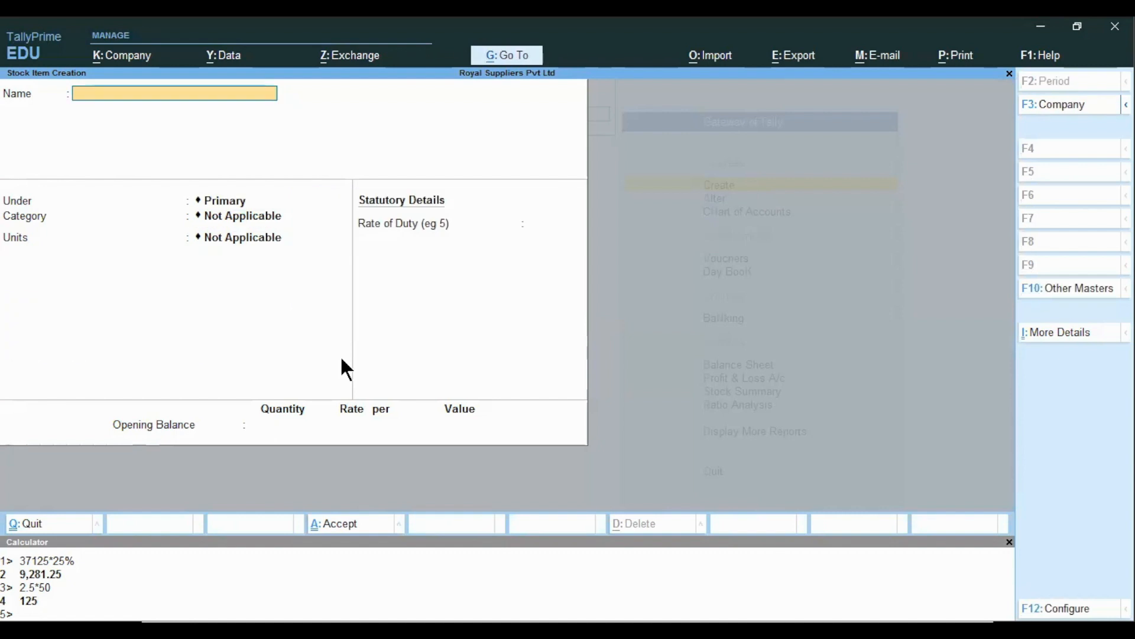
Name the new stock item Wire, placing it under Raw Materials with category Not Applicable
key("alt")
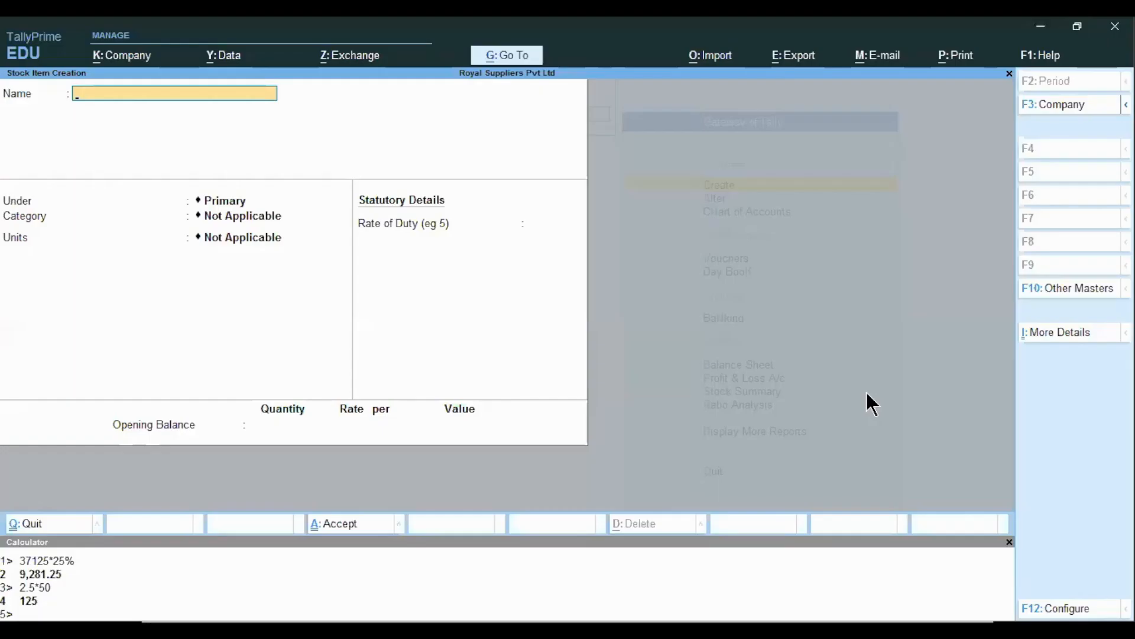
type("Wire")
key("Return")
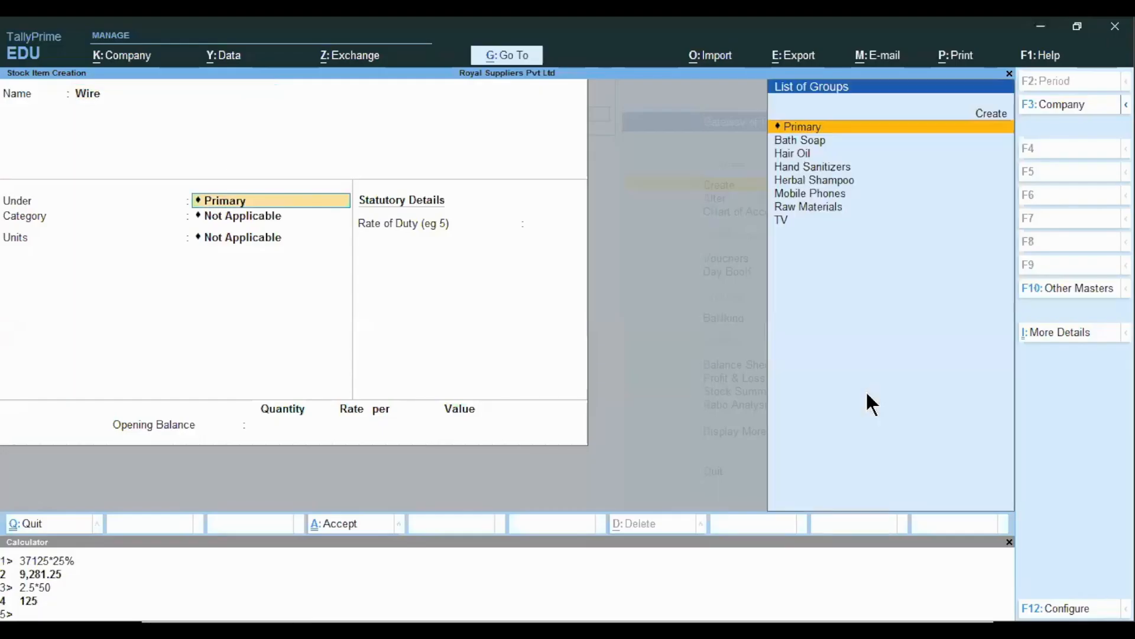
key("Down")
key("Down")
key("Down")
key("Down")
key("Down")
key("Down")
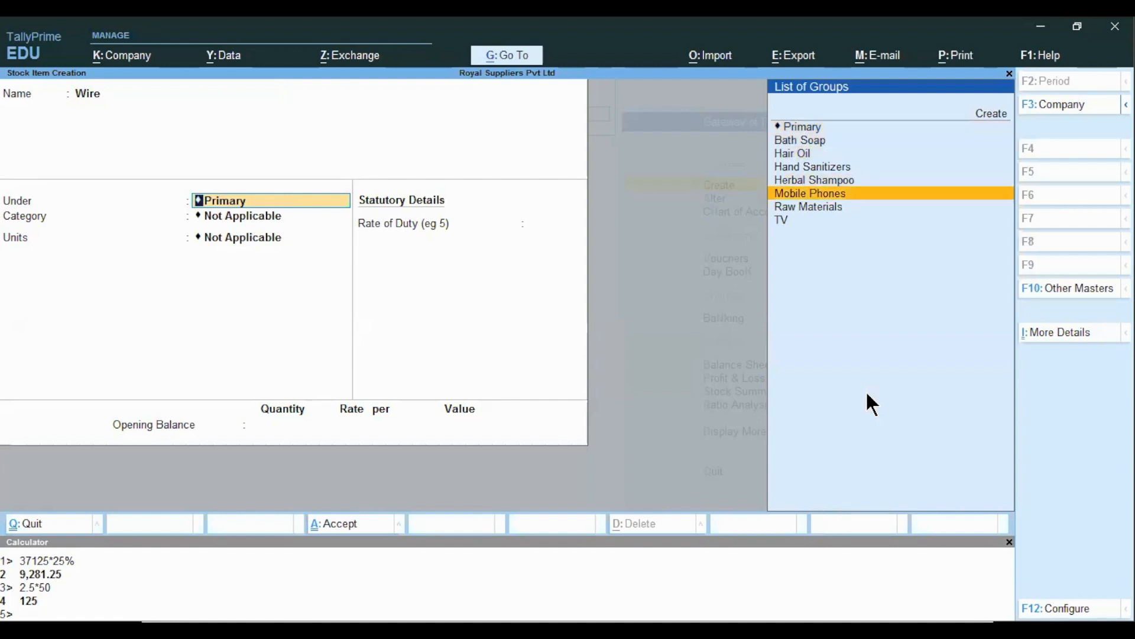
key("Return")
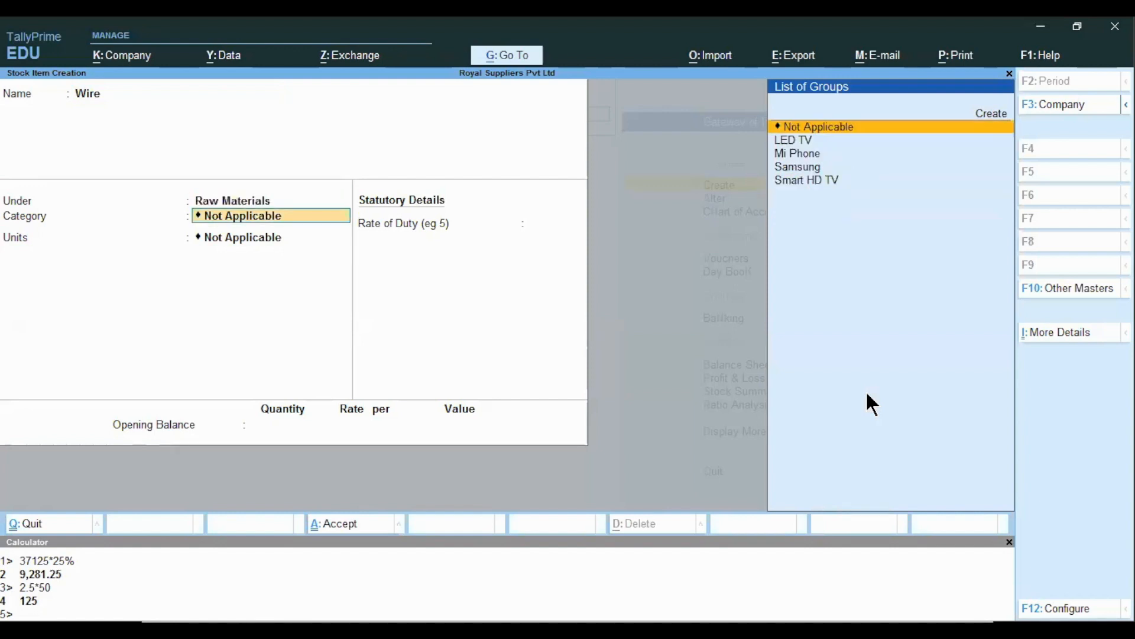
key("Return")
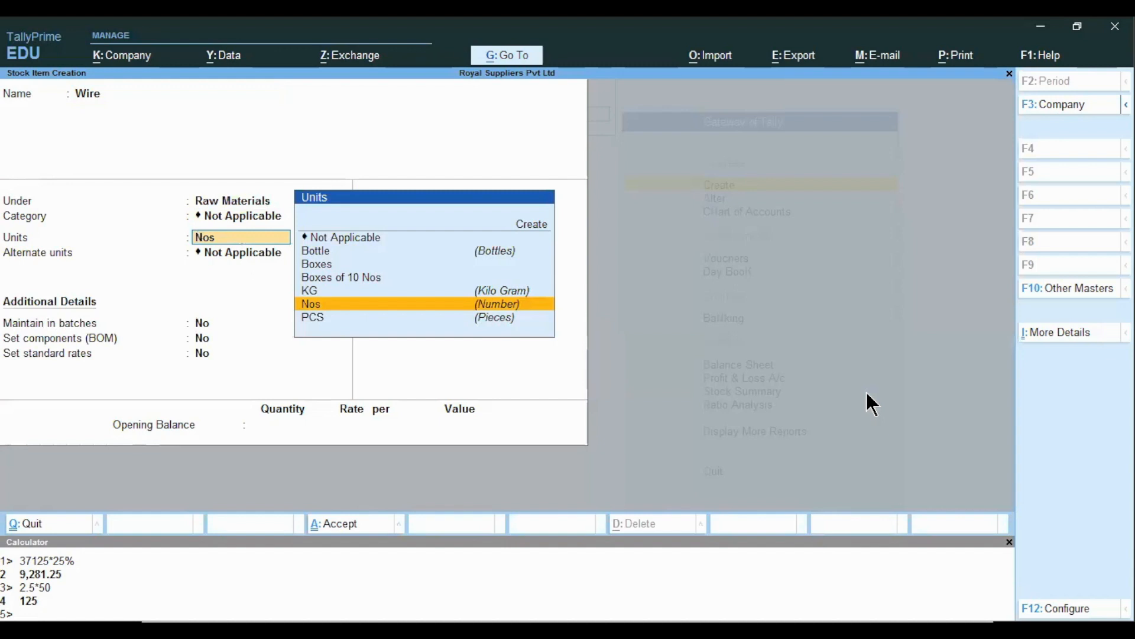
Create a simple unit with symbol Mtrs, formal name Miters and 3 decimal places for the Wire item
key("Up")
key("Up")
key("Up")
key("Up")
key("Up")
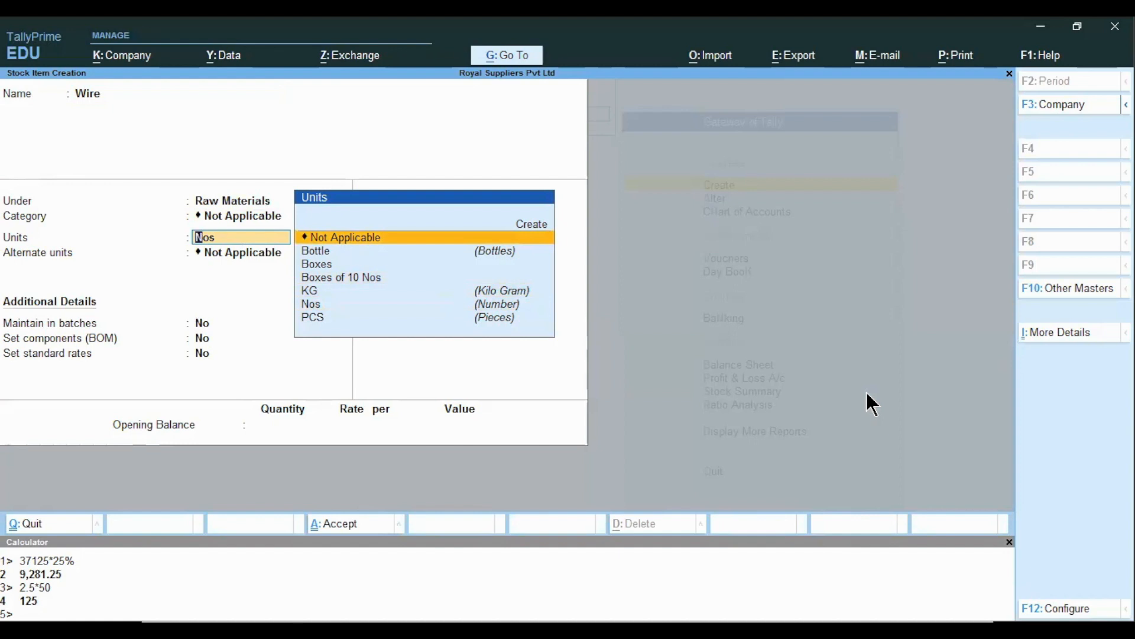
key("Up")
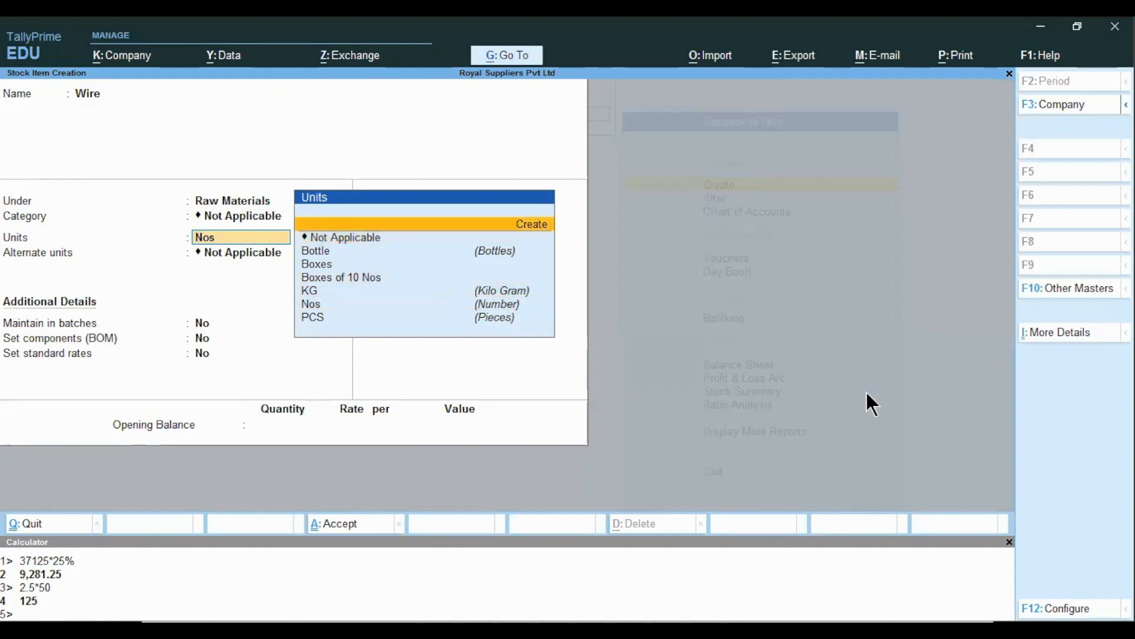
key("Return")
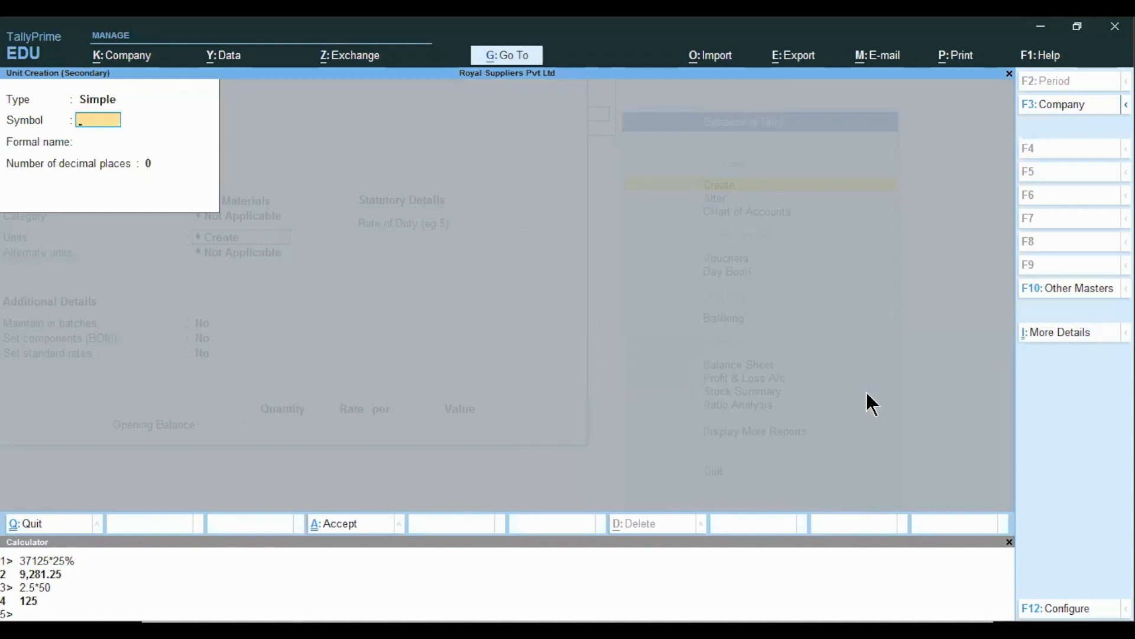
type("Mtrs")
key("Return")
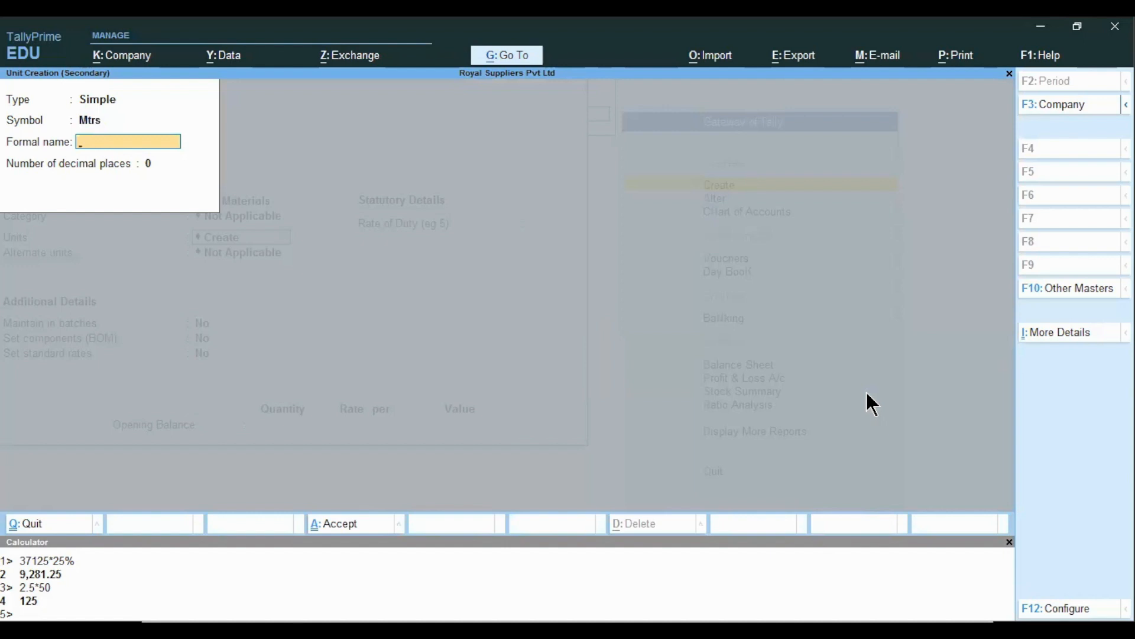
type("Miters")
key("Return")
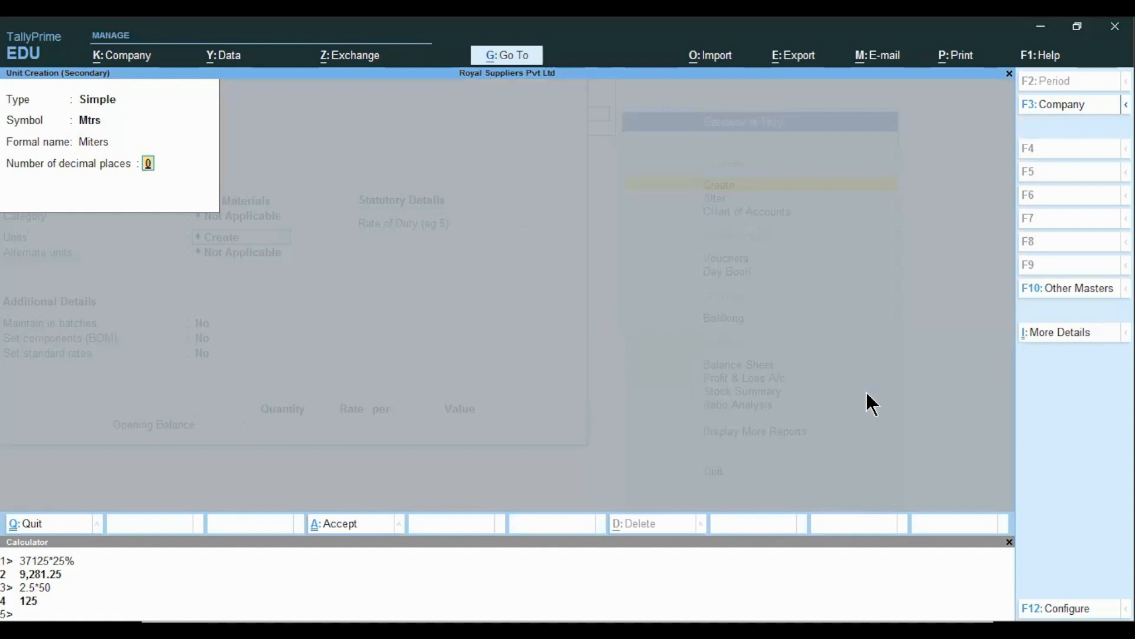
type("3")
key("Return")
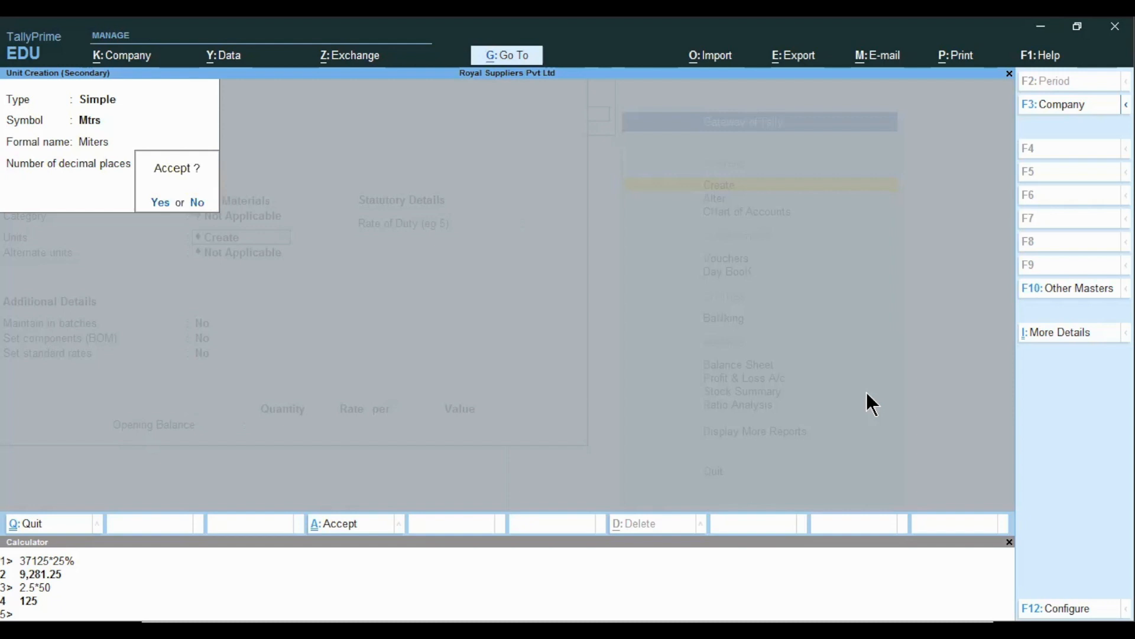
key("Return")
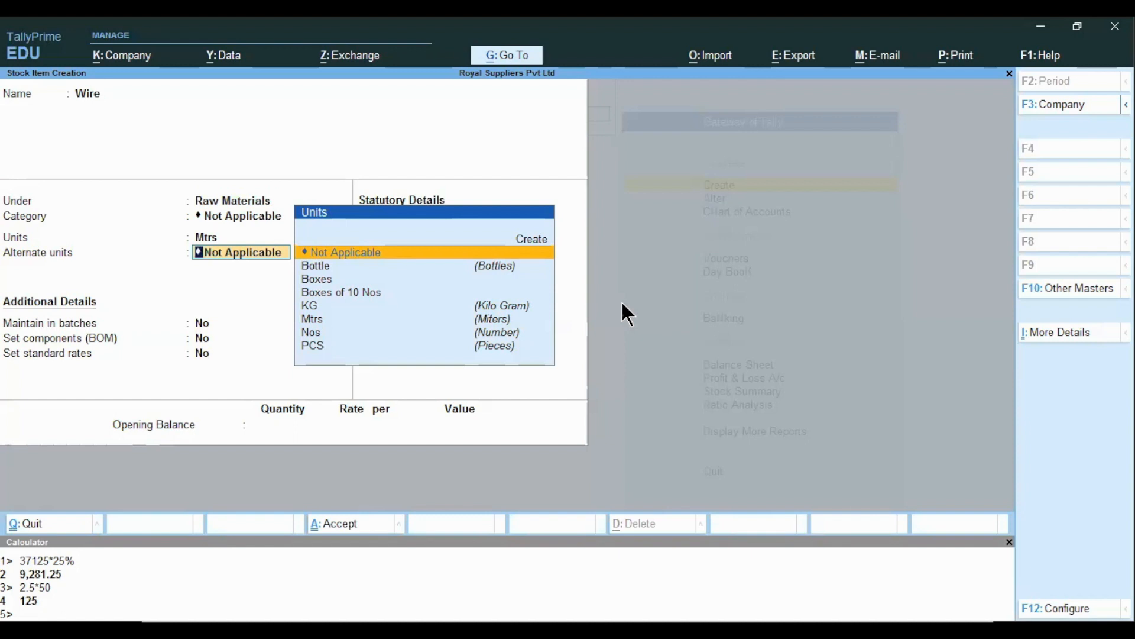
Check the Use Alternative Units setting in the stock item configuration, then return to the Wire item's alternate units
key("Up")
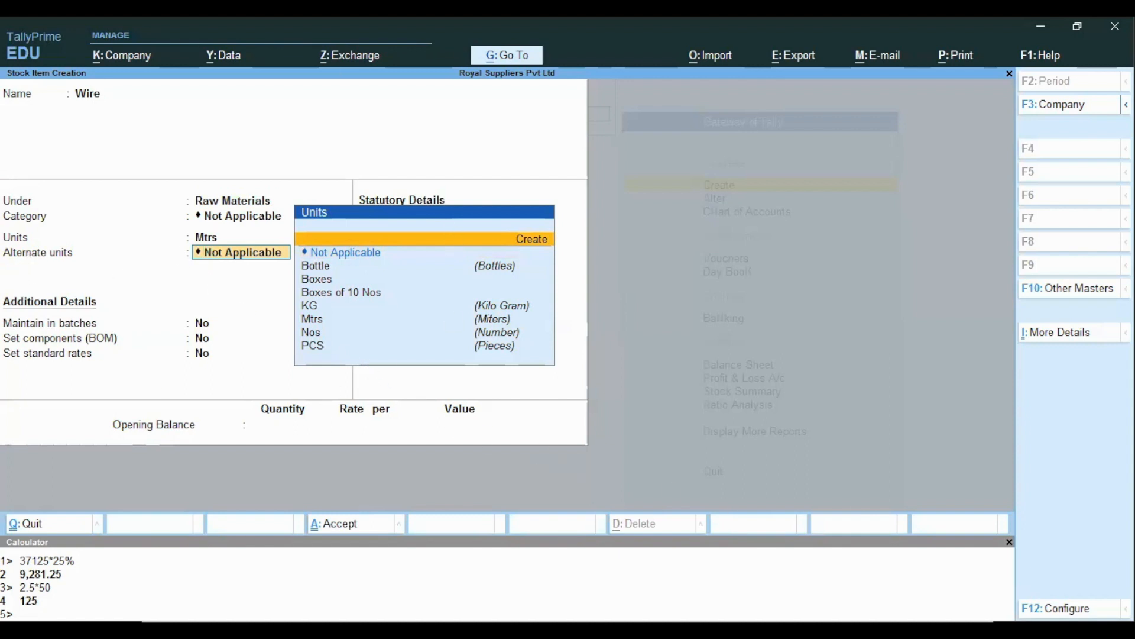
key("F12")
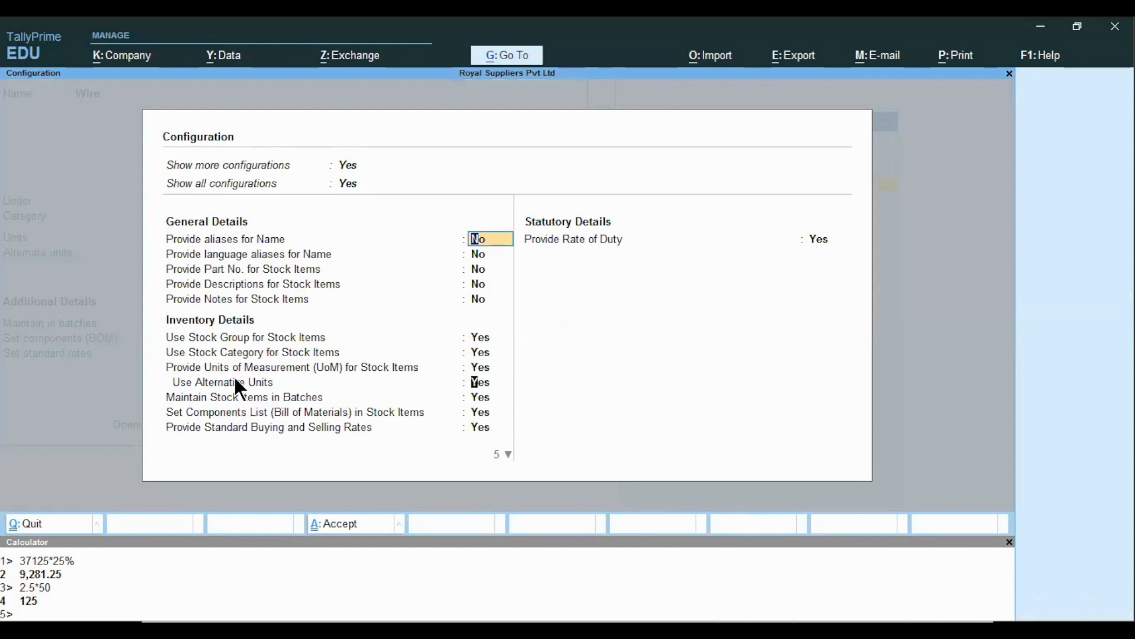
left_click(478, 382)
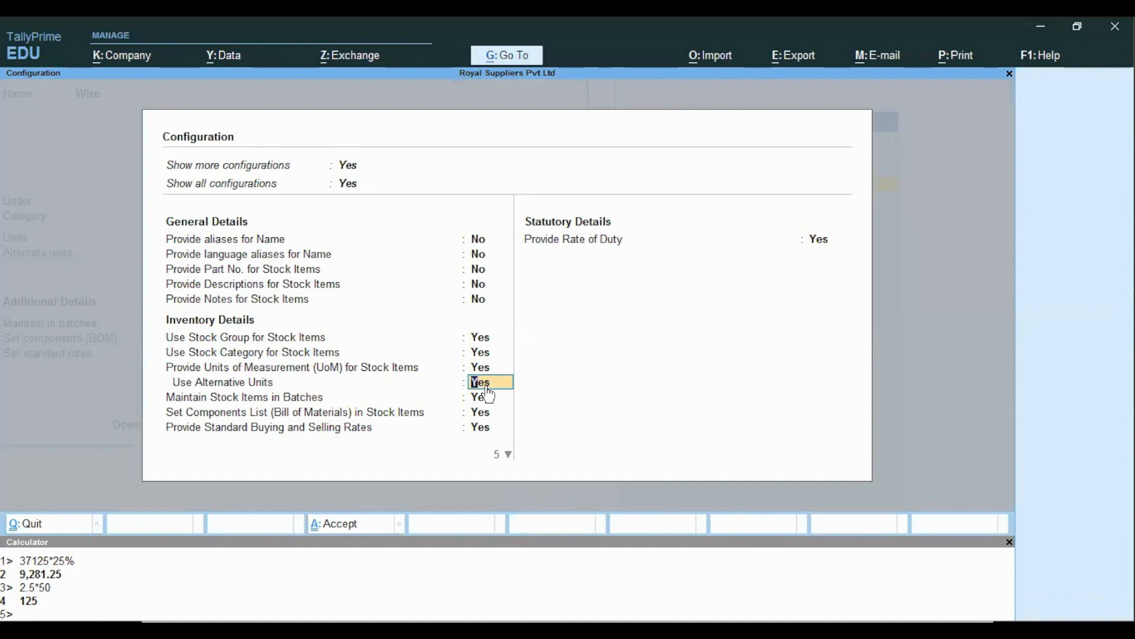
key("ctrl+a")
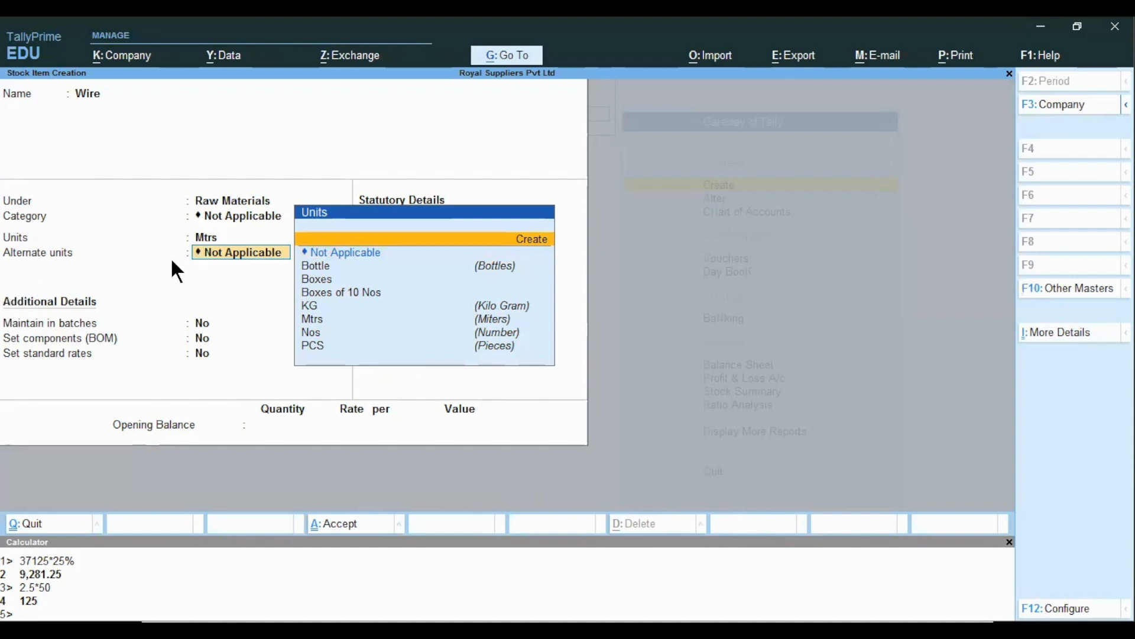
Create a simple alternate unit with symbol mm, formal name Milimiter and 0 decimal places for the Wire item
key("alt+c")
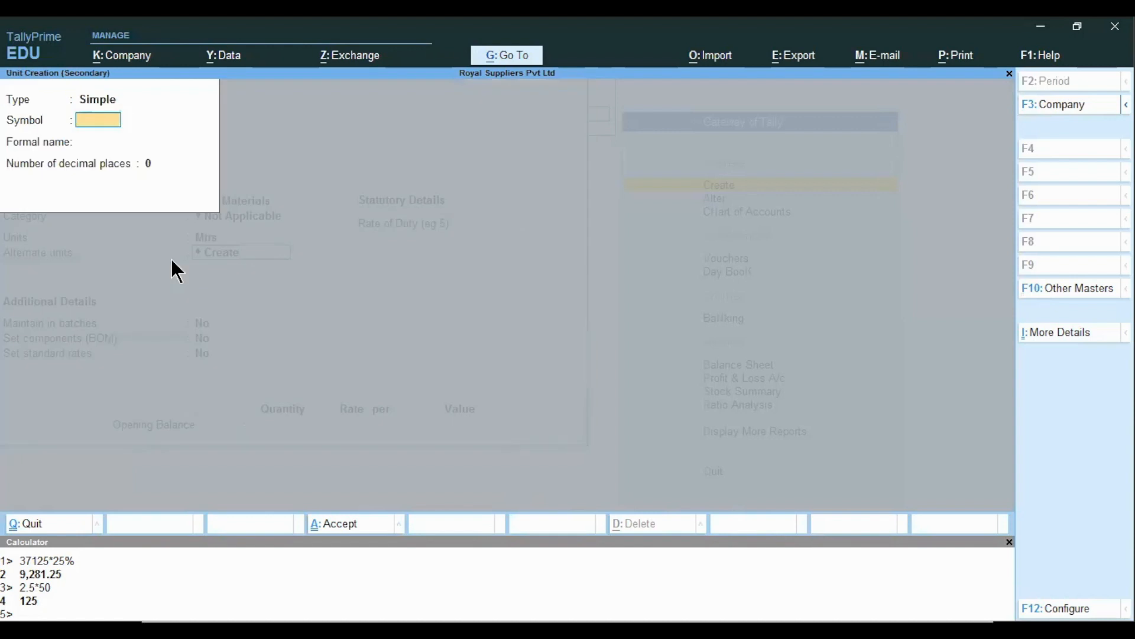
type("M")
type("m")
key("Return")
type("Milimi")
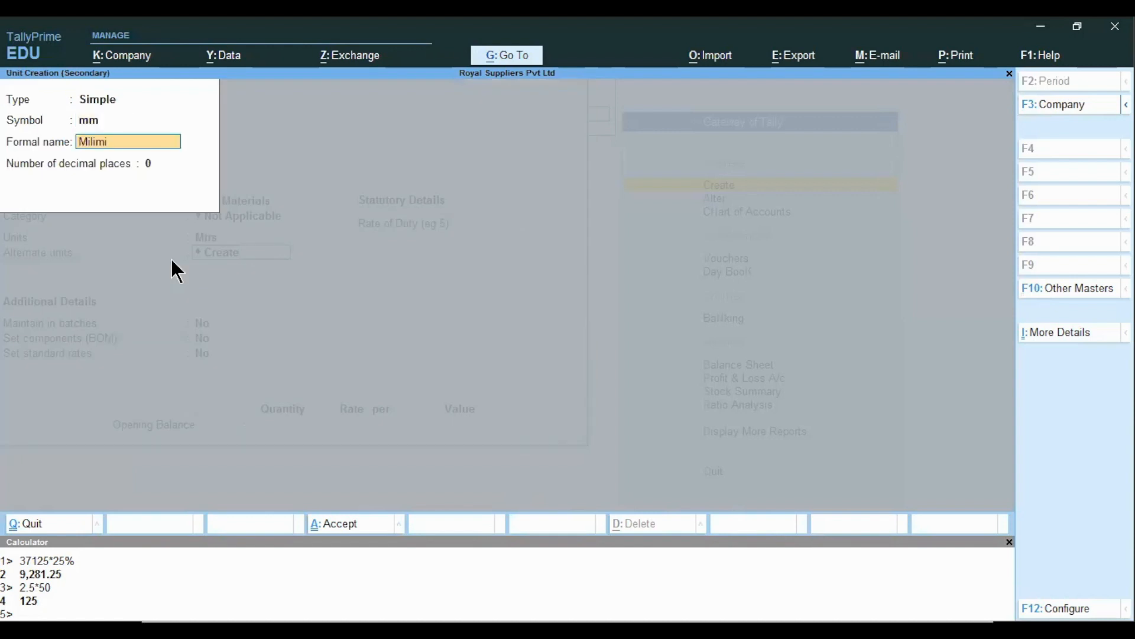
type("ter")
key("Return")
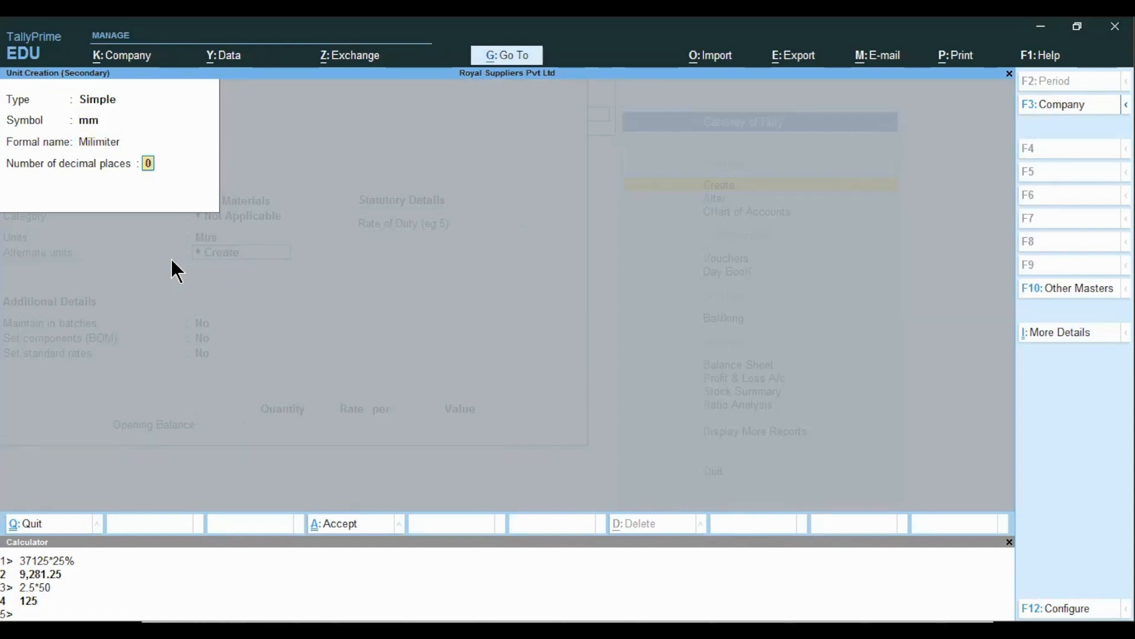
key("Return")
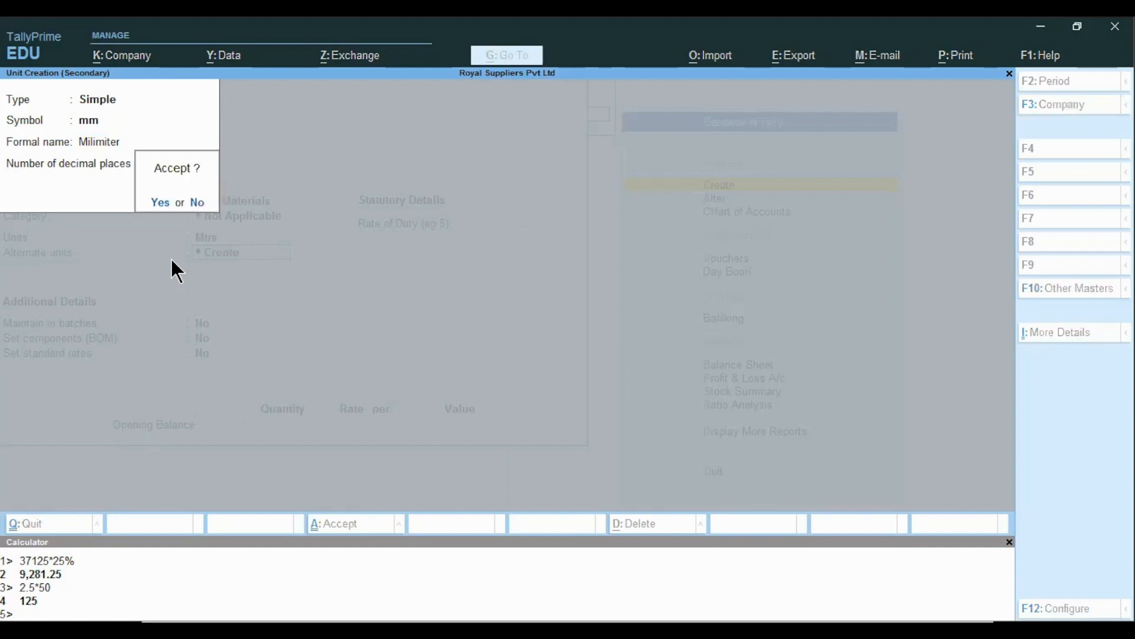
key("Return")
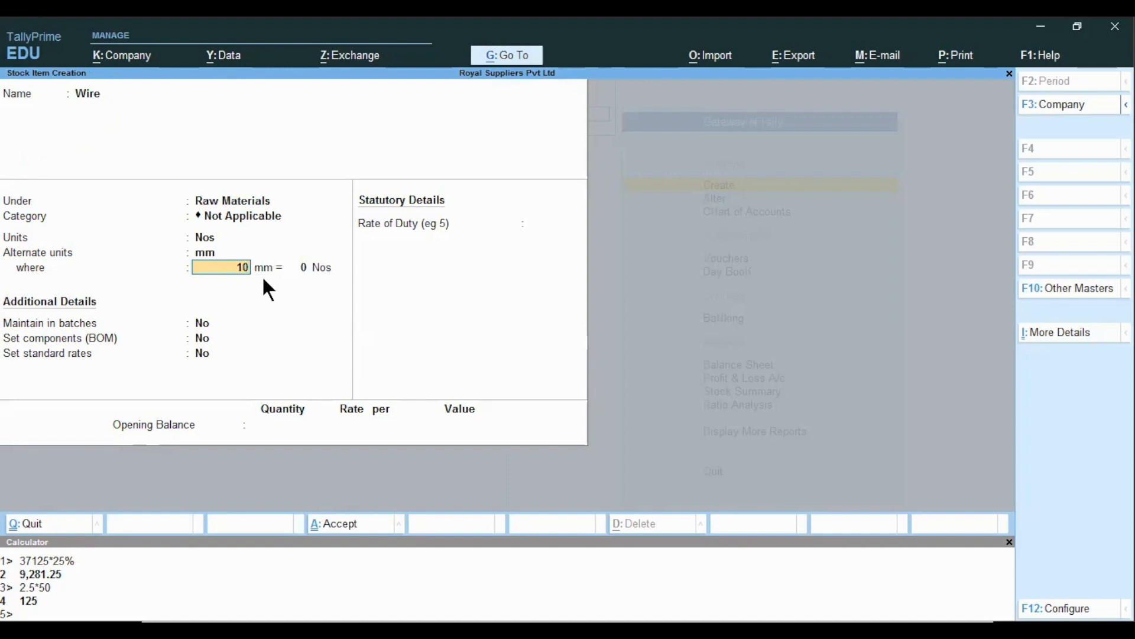
Set the Wire item's alternate unit conversion to 1,000 mm for 1 base unit
key("Return")
type("1")
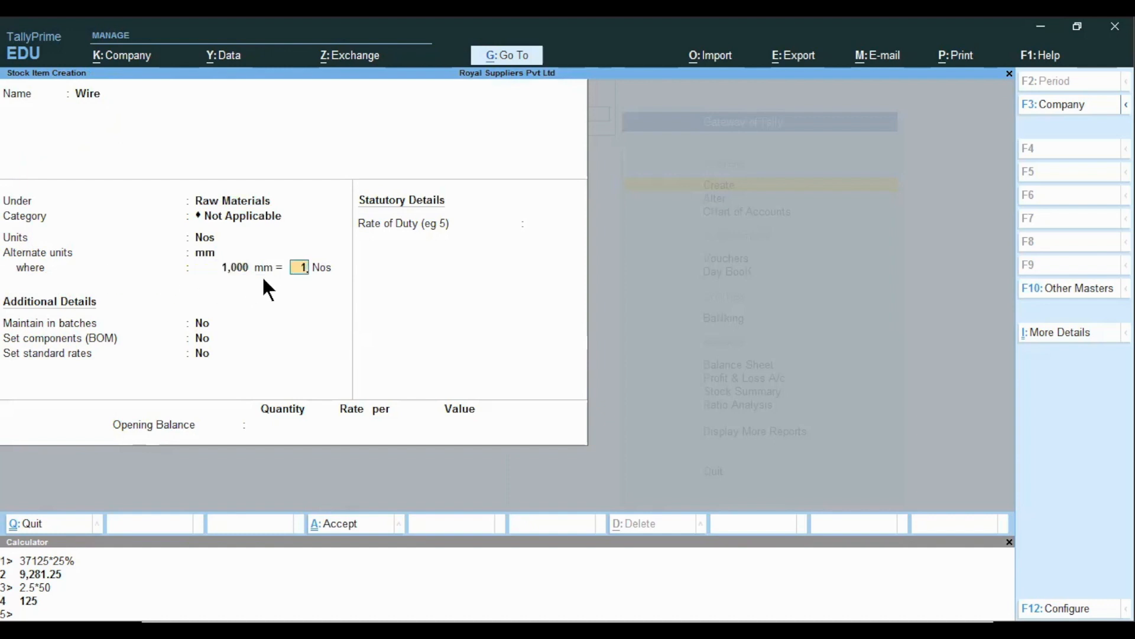
key("Return")
Set the Wire item's base unit to Mtrs, keep the remaining details, and save the item
key("BackSpace")
left_click(211, 240)
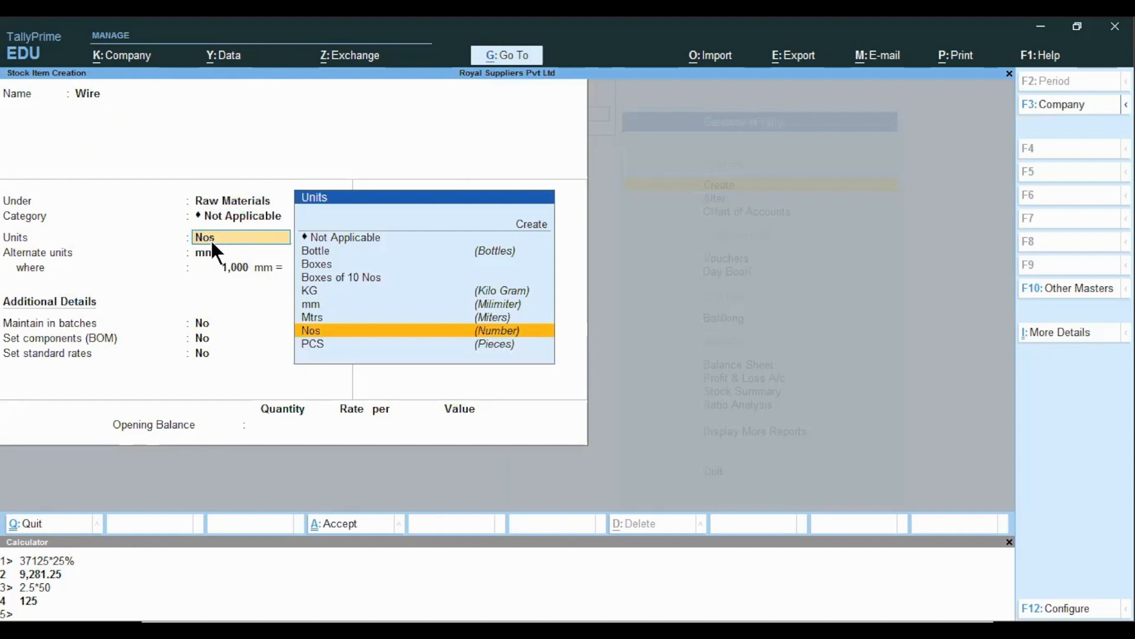
key("Up")
key("Return")
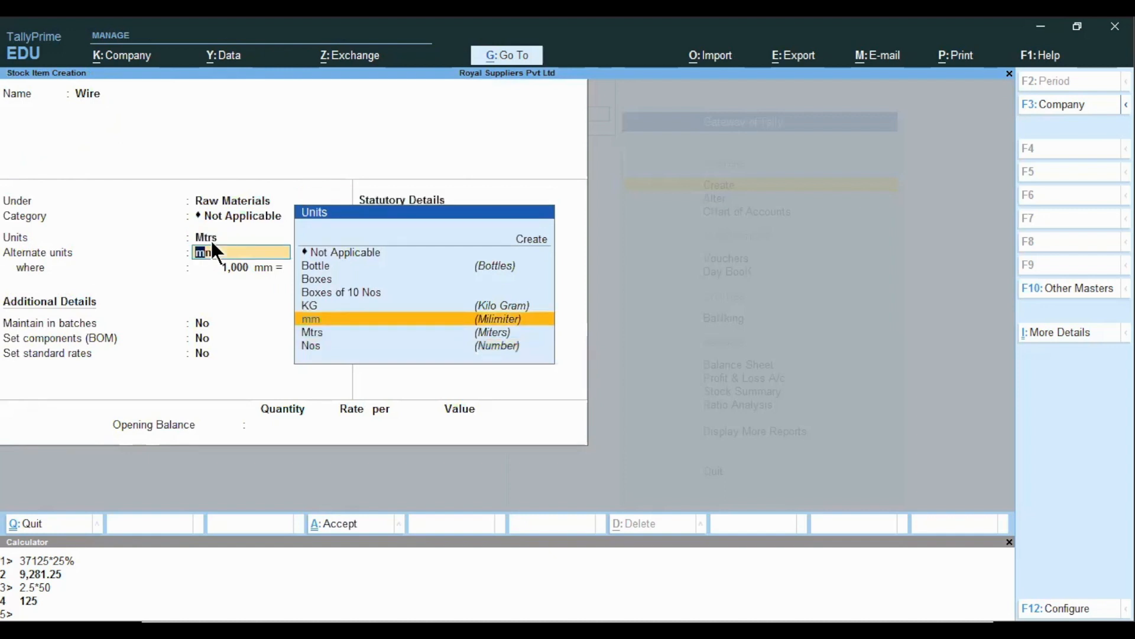
key("Return")
key("Return")
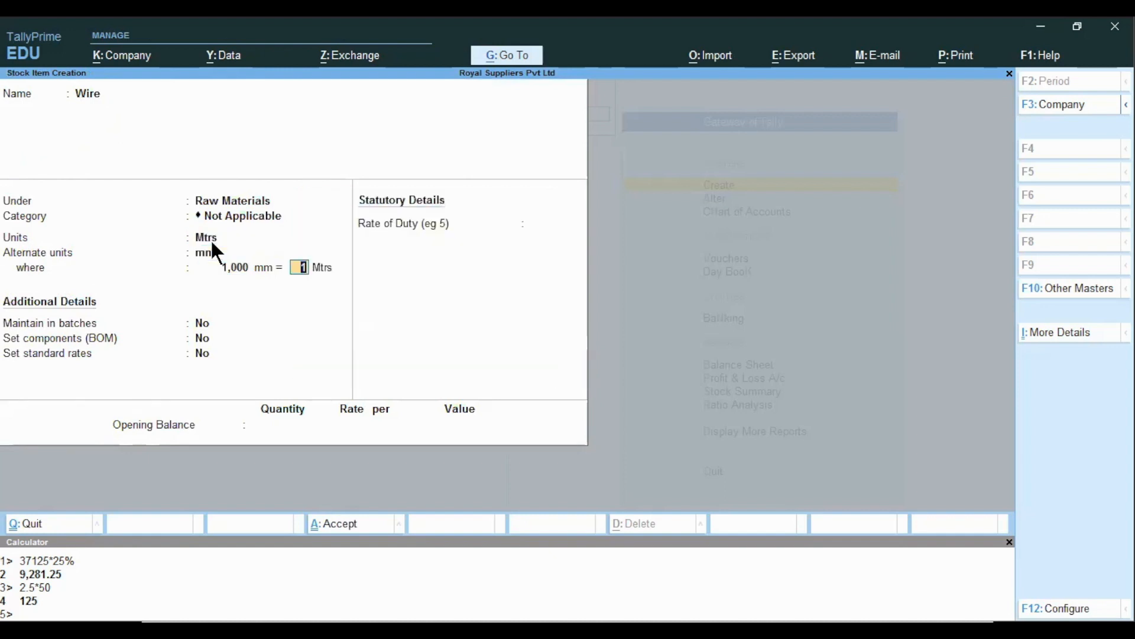
key("Return")
key("Return")
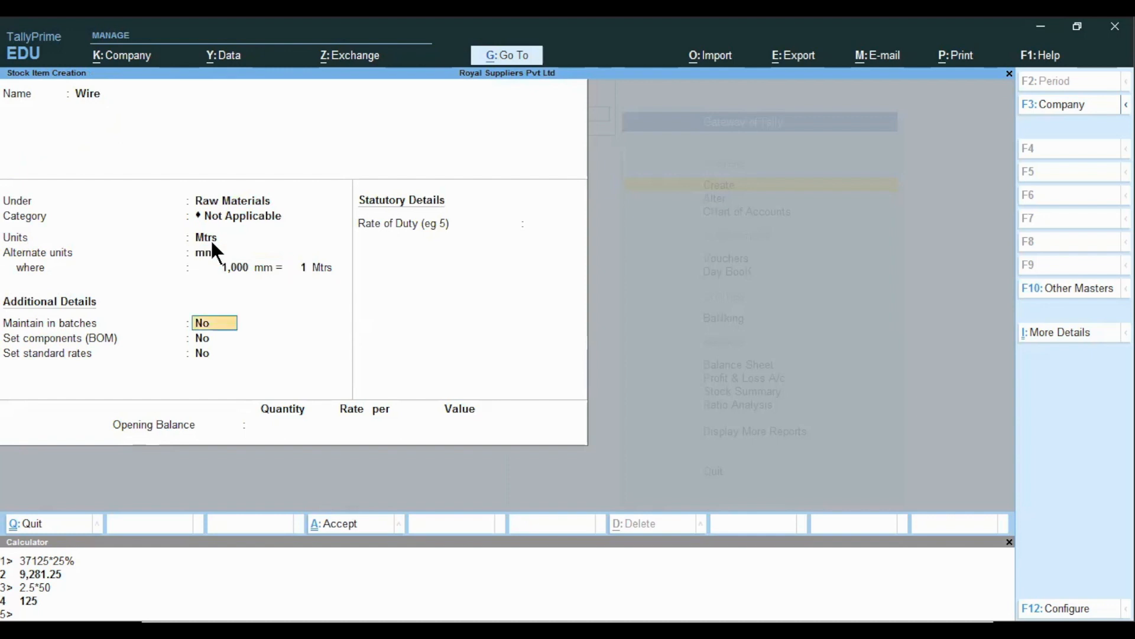
key("ctrl+a")
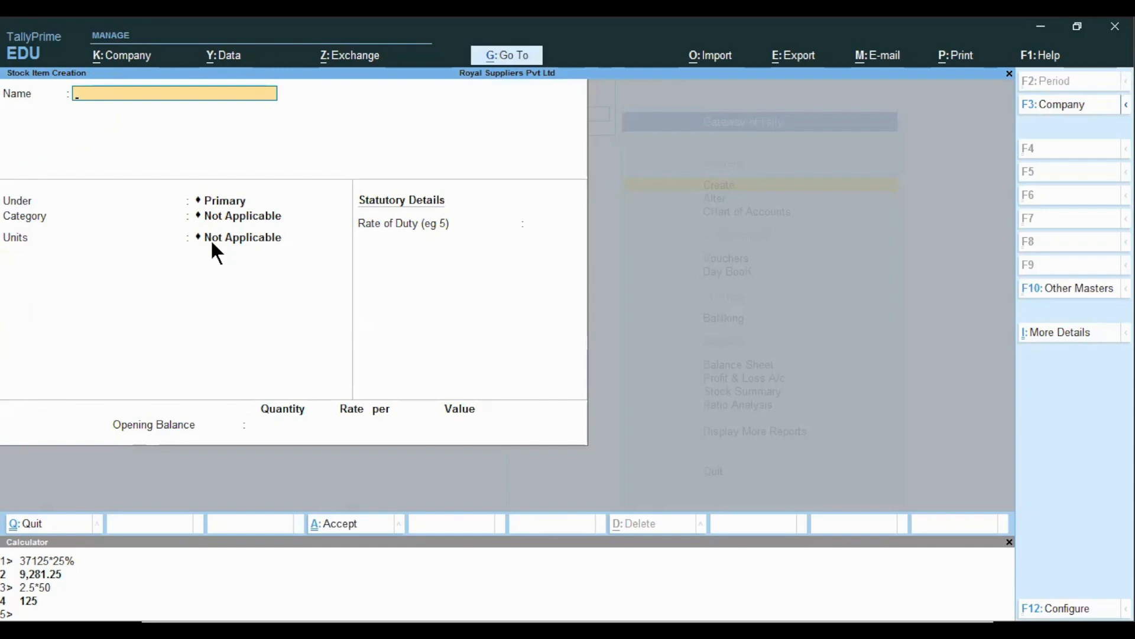
Consult the Manufacturing BOM slide, return to TallyPrime, and name the new stock item Desktop Computer
key("alt+Tab")
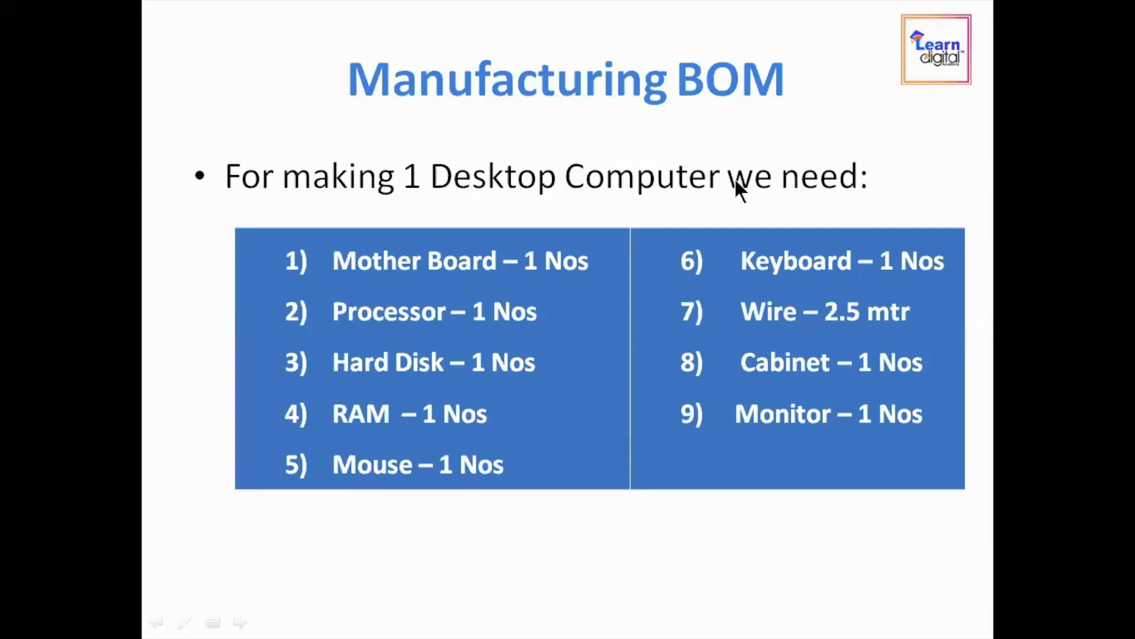
key("alt+Tab")
type("Desk")
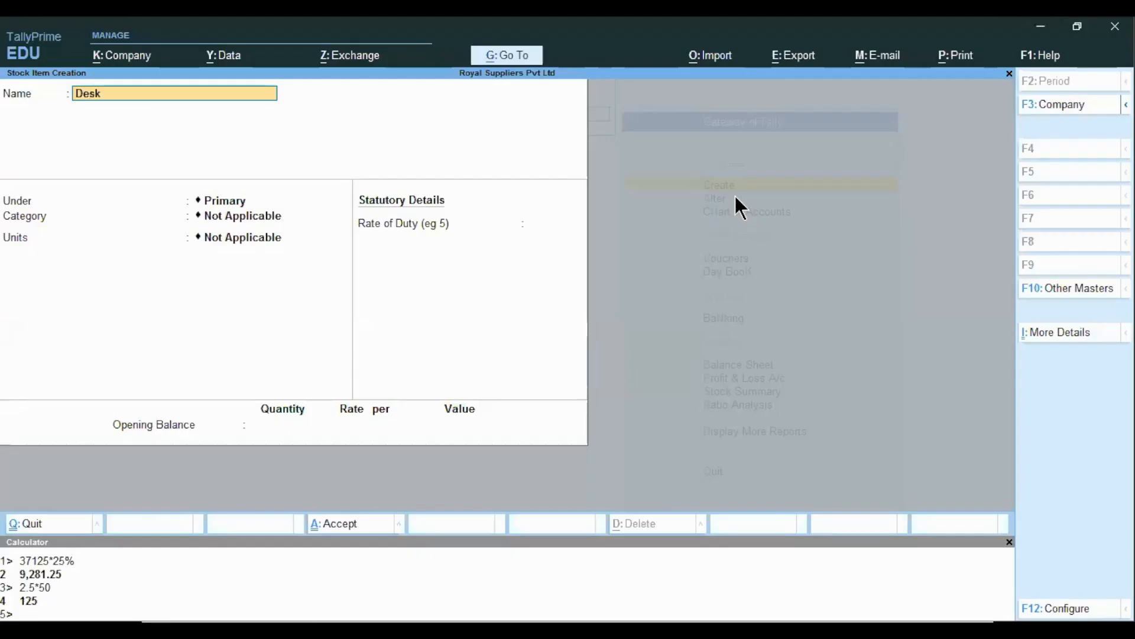
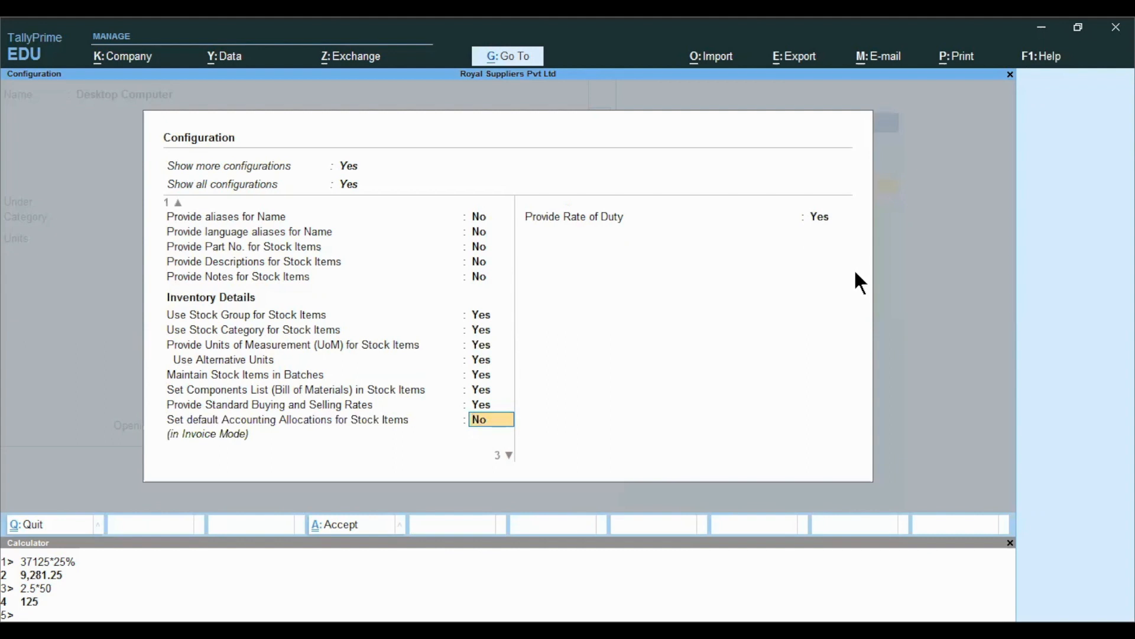
Review the inventory options in the stock item configuration, including units, batches, components list and opening balances, and accept the configuration
key("Down")
key("Down")
key("Up")
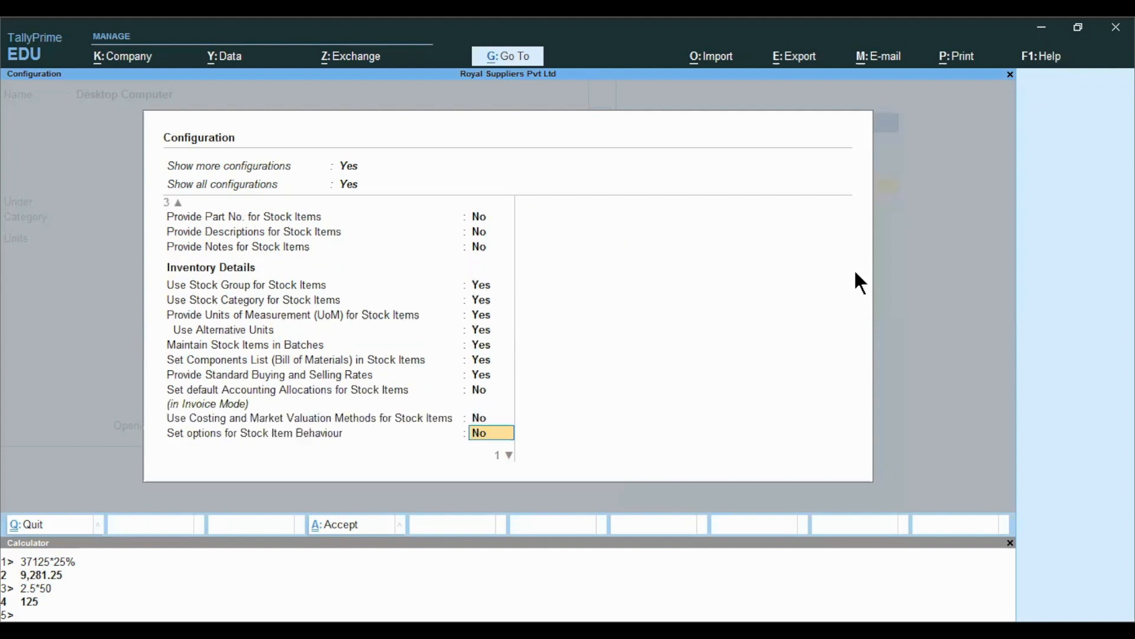
key("Up")
key("Up")
key("Up")
key("Up")
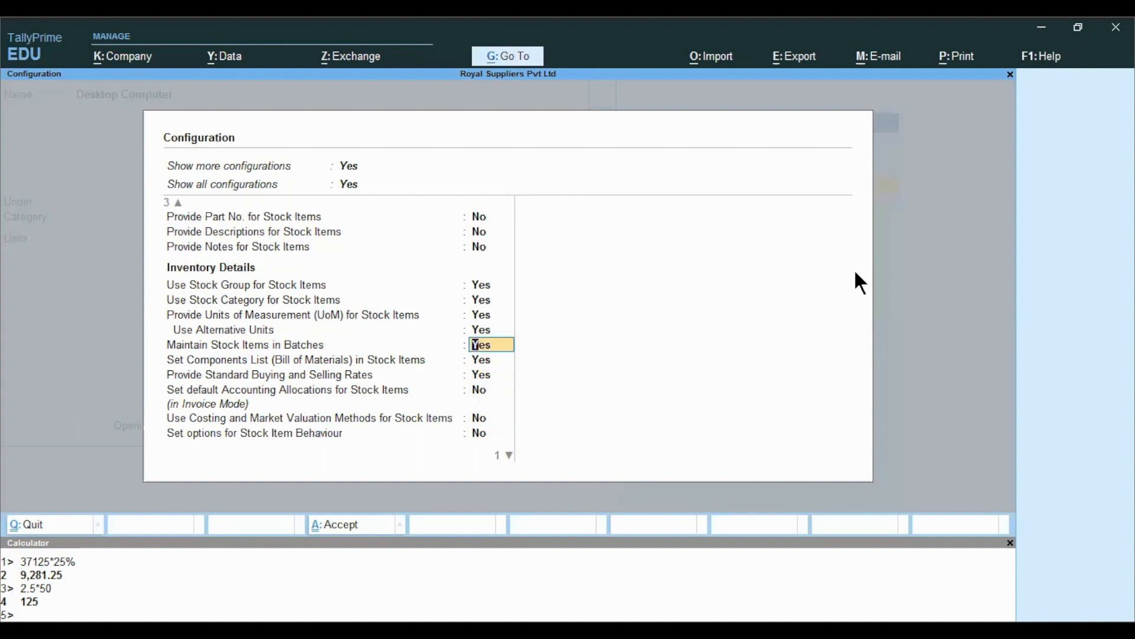
key("Up")
key("Up")
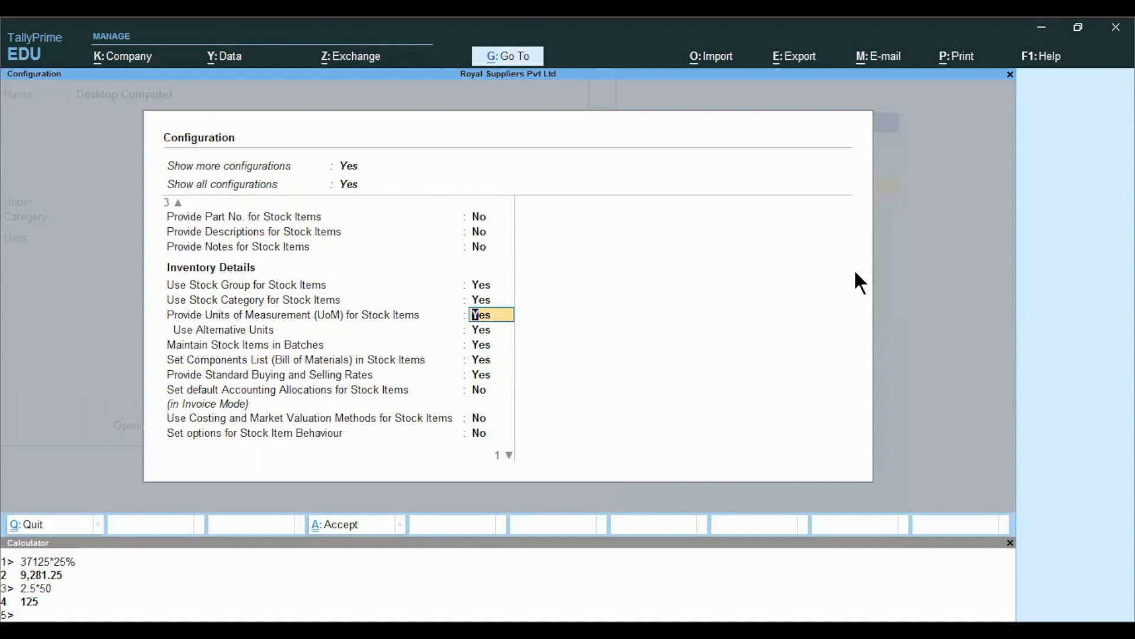
key("Down")
key("Down")
key("Down")
key("Down")
key("Down")
key("Down")
key("Down")
key("Down")
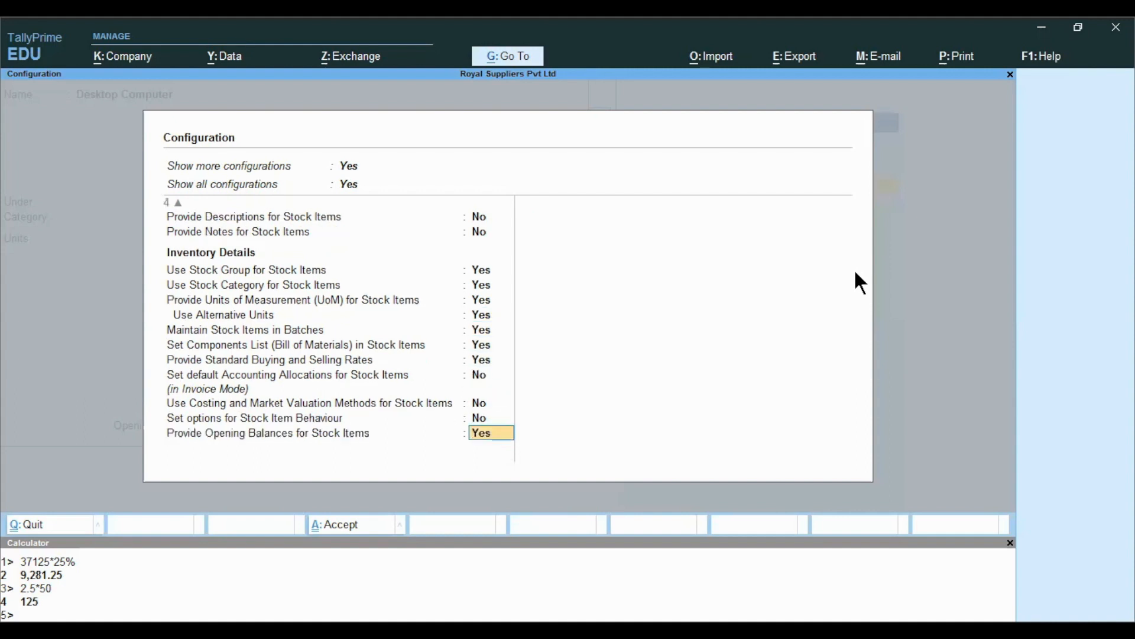
key("Return")
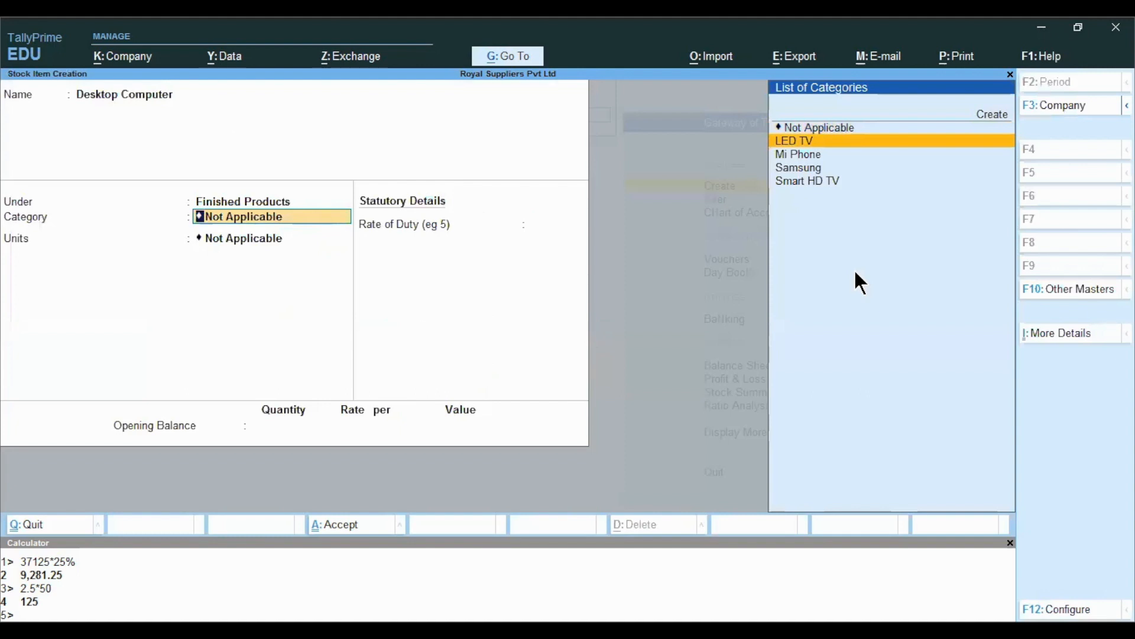
Recheck the general and inventory options in the stock item configuration, down to the standard buying and selling rates, and accept it
left_click(1047, 609)
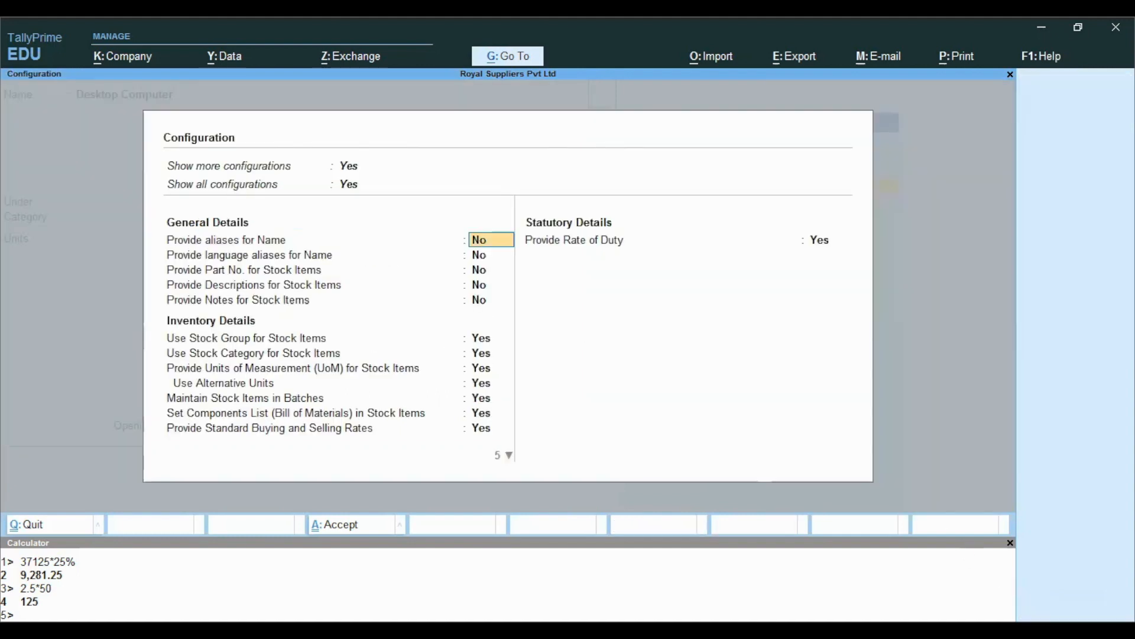
key("Down")
key("Down")
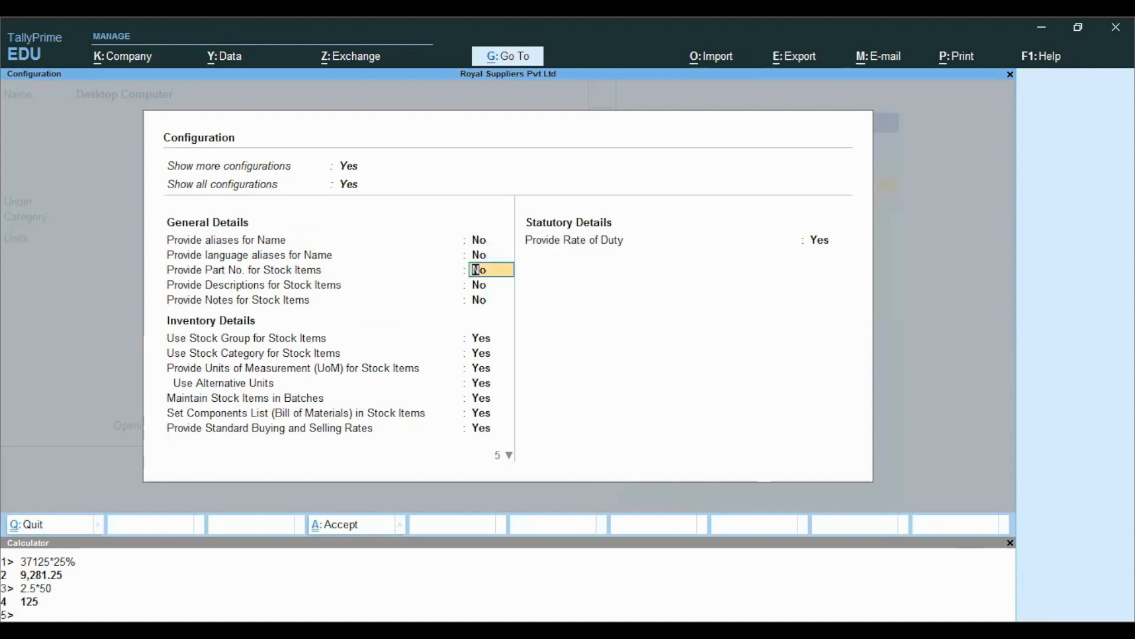
key("Down")
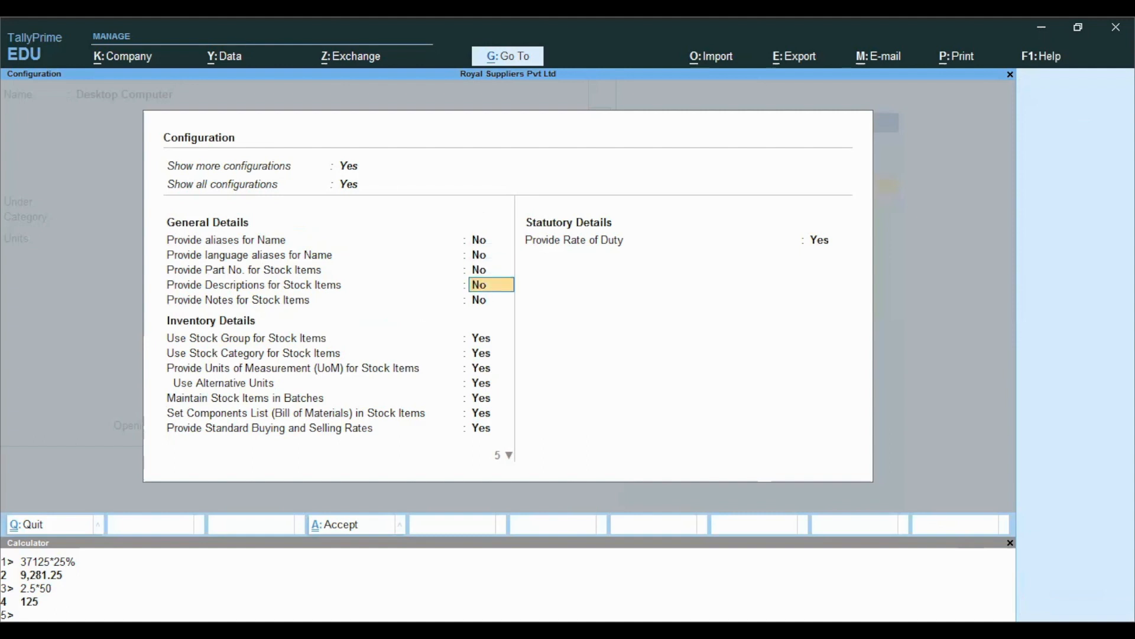
key("Down")
key("Down")
key("Down")
key("Down")
key("Down")
key("Down")
key("Down")
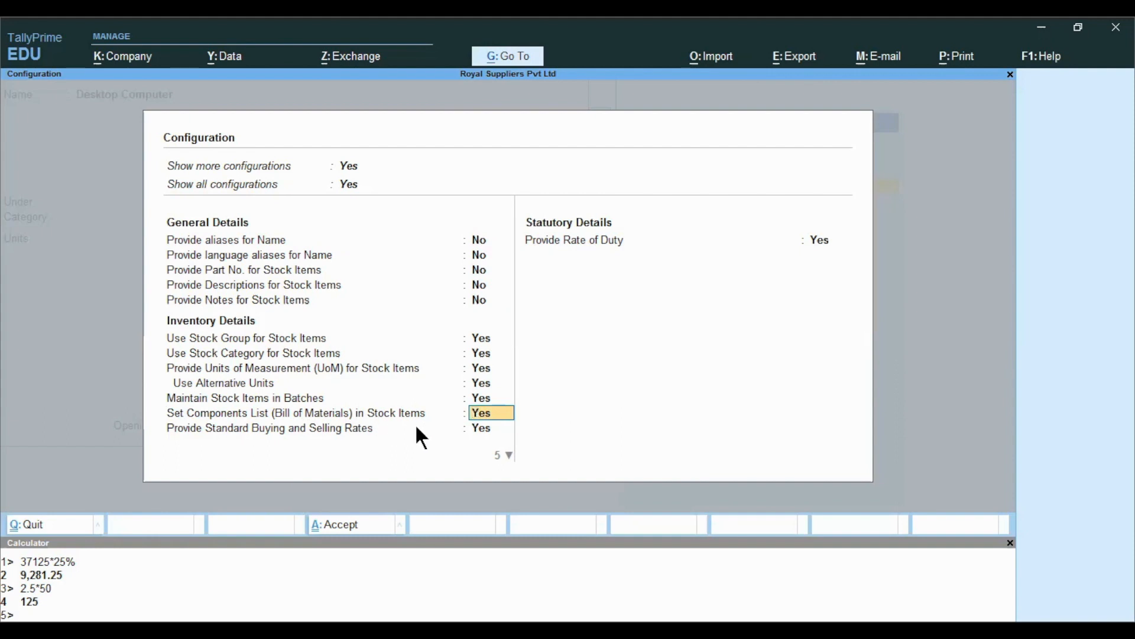
key("Return")
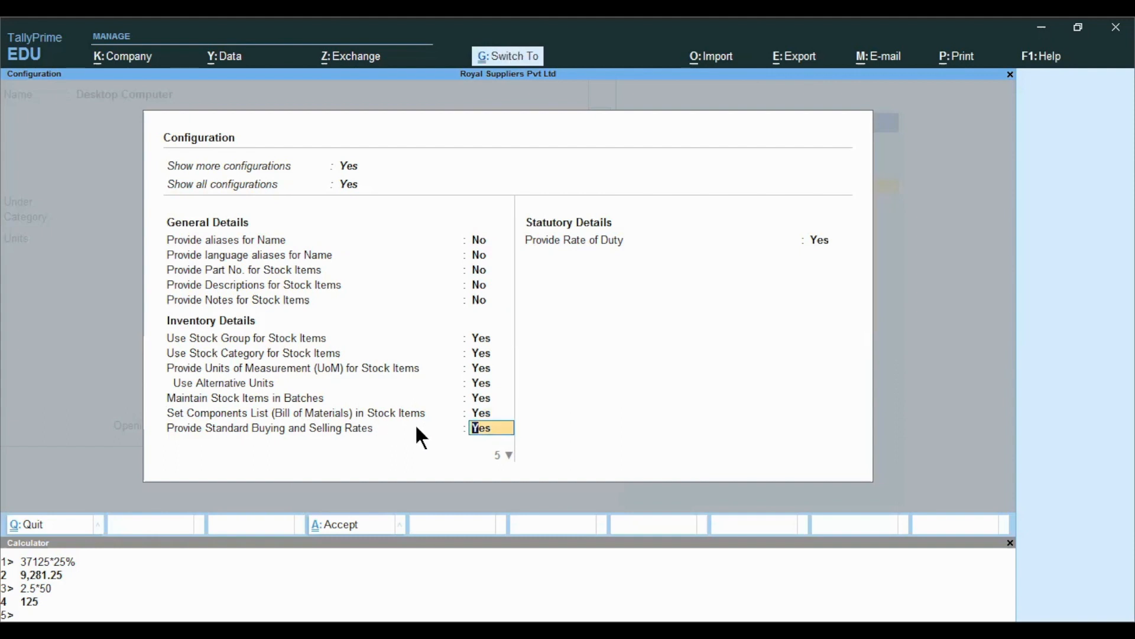
key("Return")
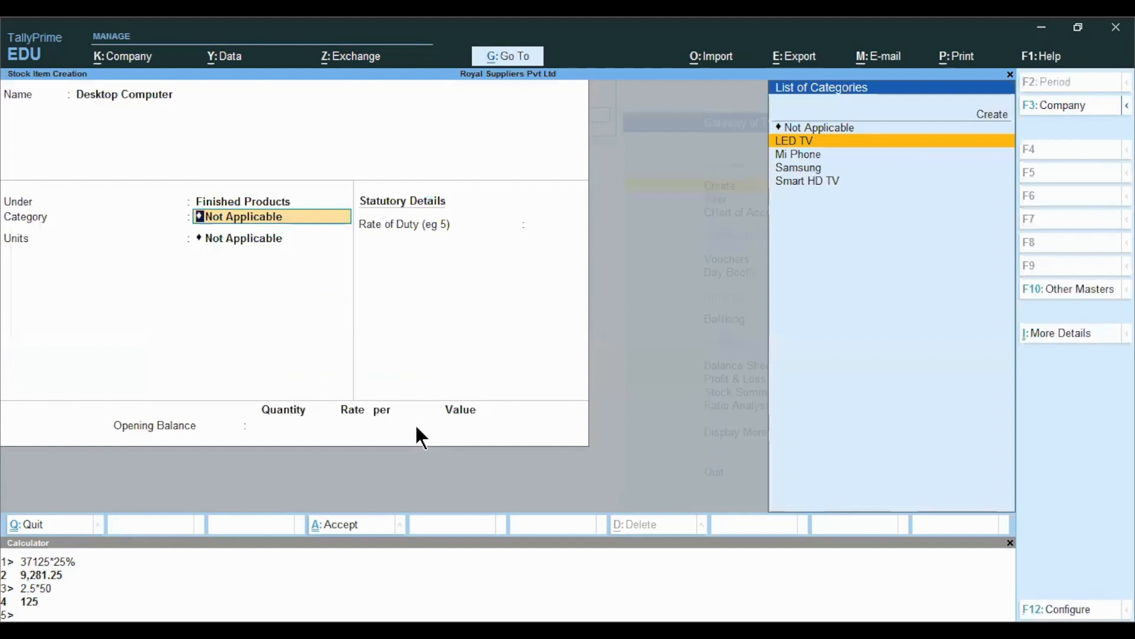
Set the Desktop Computer item's category to LED TV and its unit to Nos, with no alternate unit
key("Return")
key("Down")
key("Down")
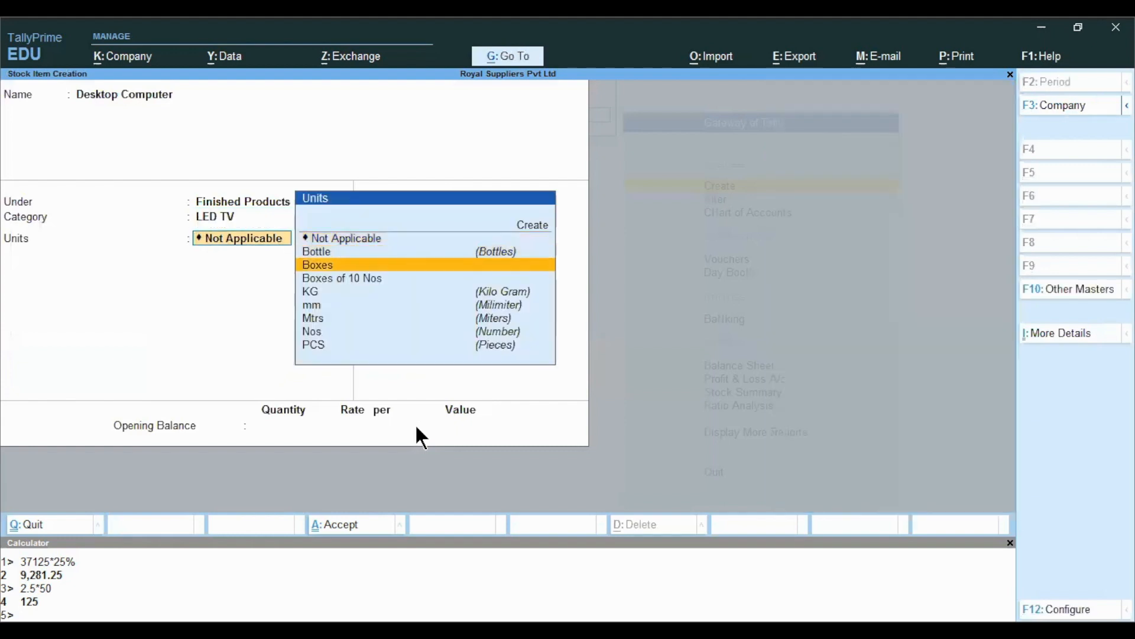
key("Down")
key("Down")
key("Down")
key("Down")
key("Down")
key("Return")
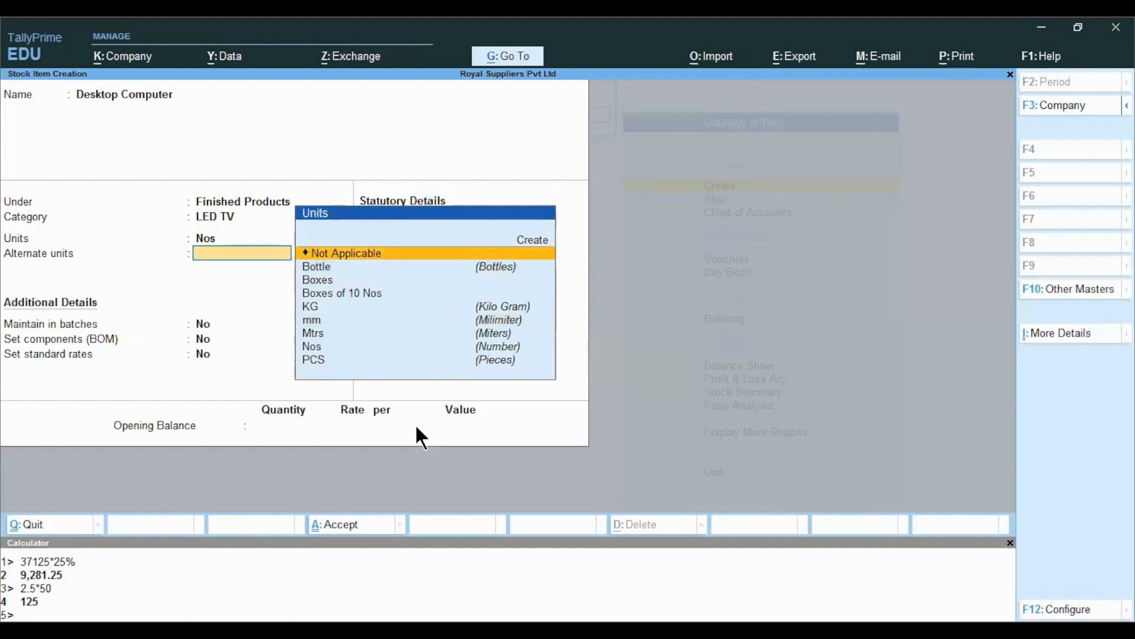
key("Return")
Enable the item's components list, name the BOM Desktop Computer, and set its unit of manufacture to 1 Nos
key("Return")
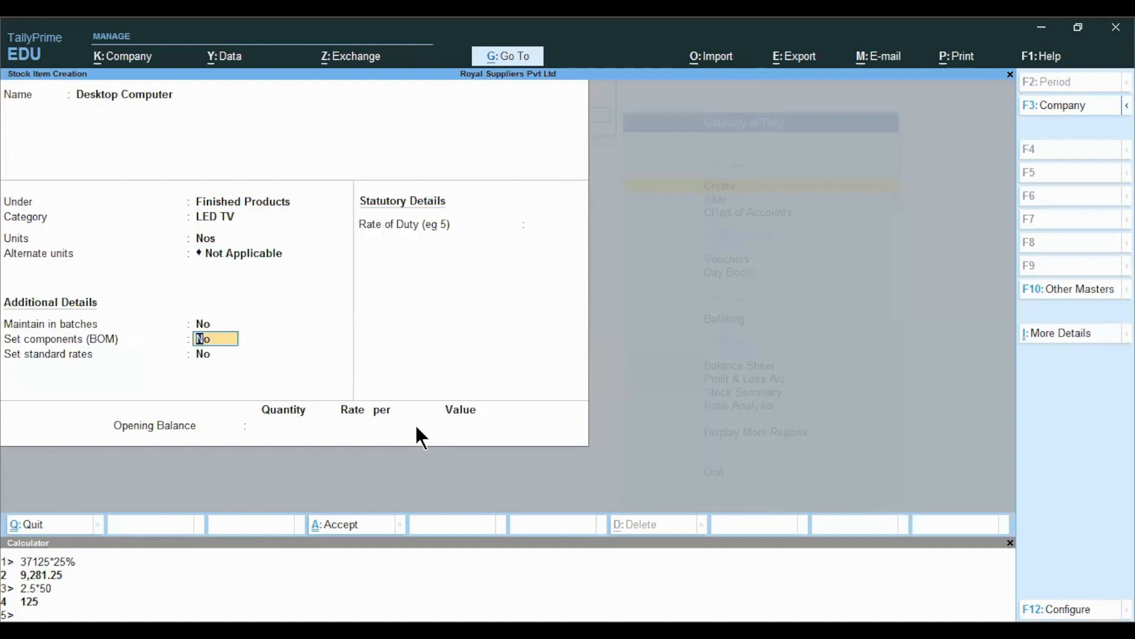
type("y")
key("Return")
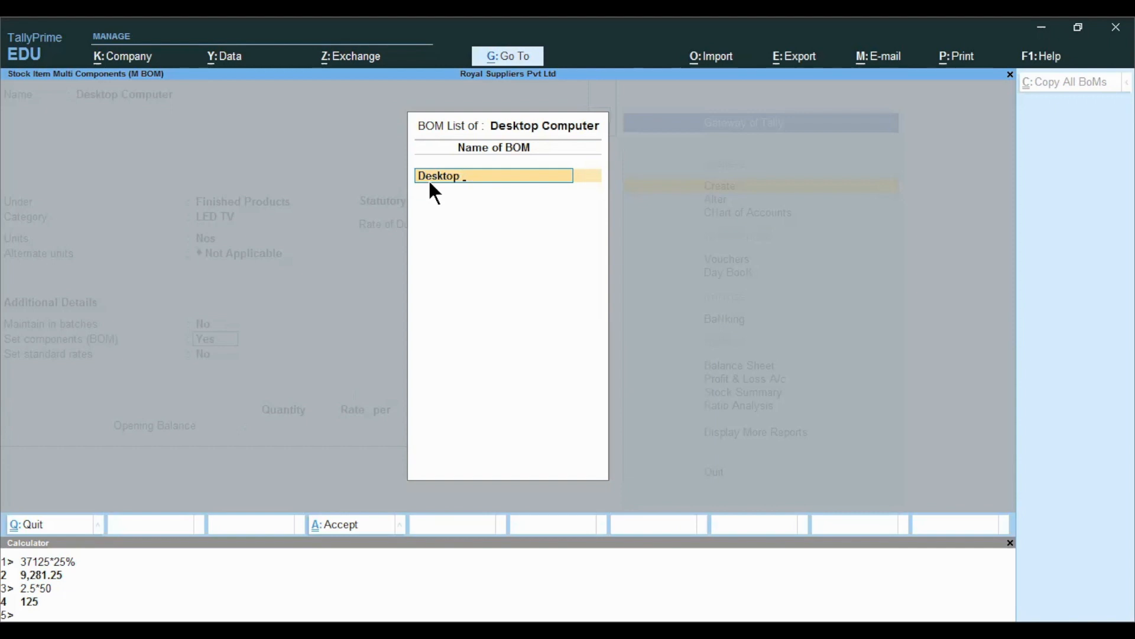
type("Computer")
key("Return")
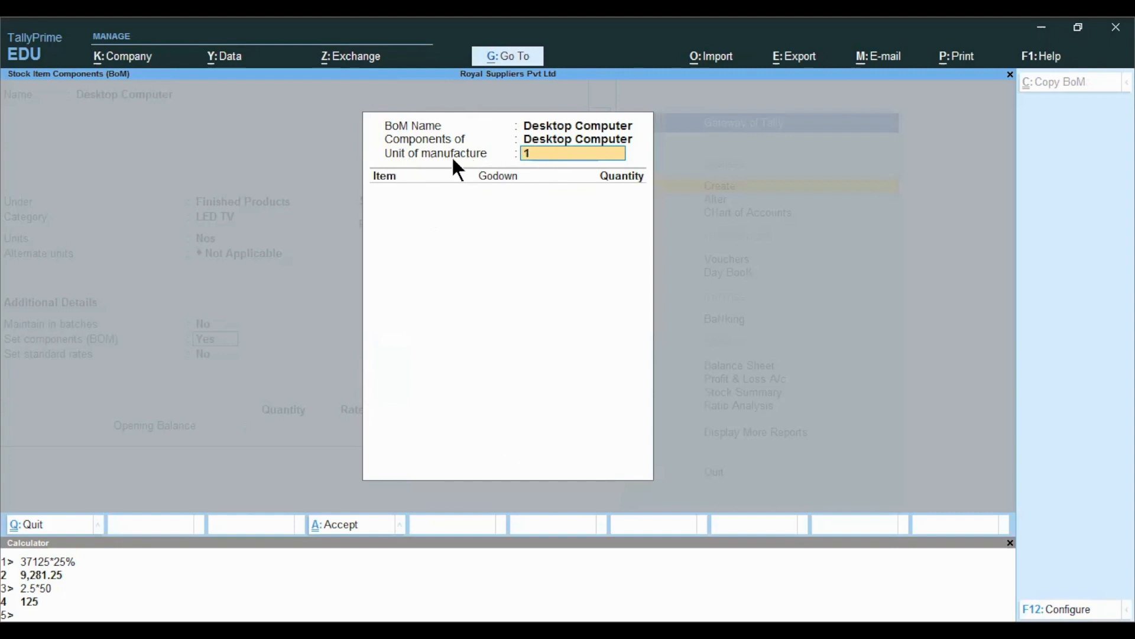
key("Return")
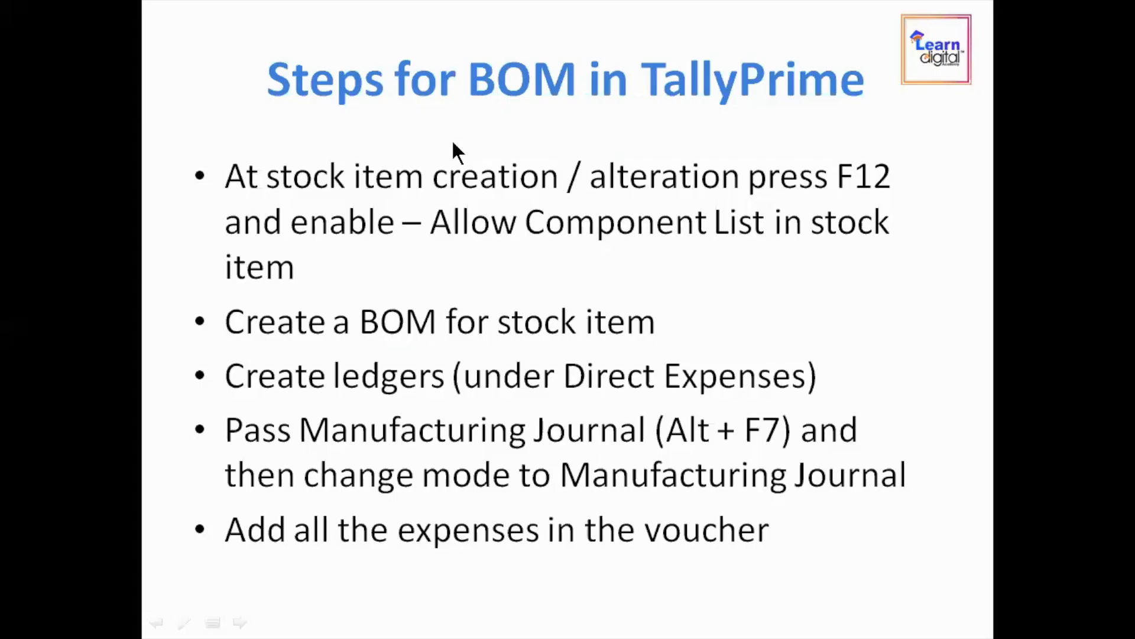
Consult the Manufacturing BOM slide and add 1 Nos of Mother Board from the M G Road godown to the BOM
key("Left")
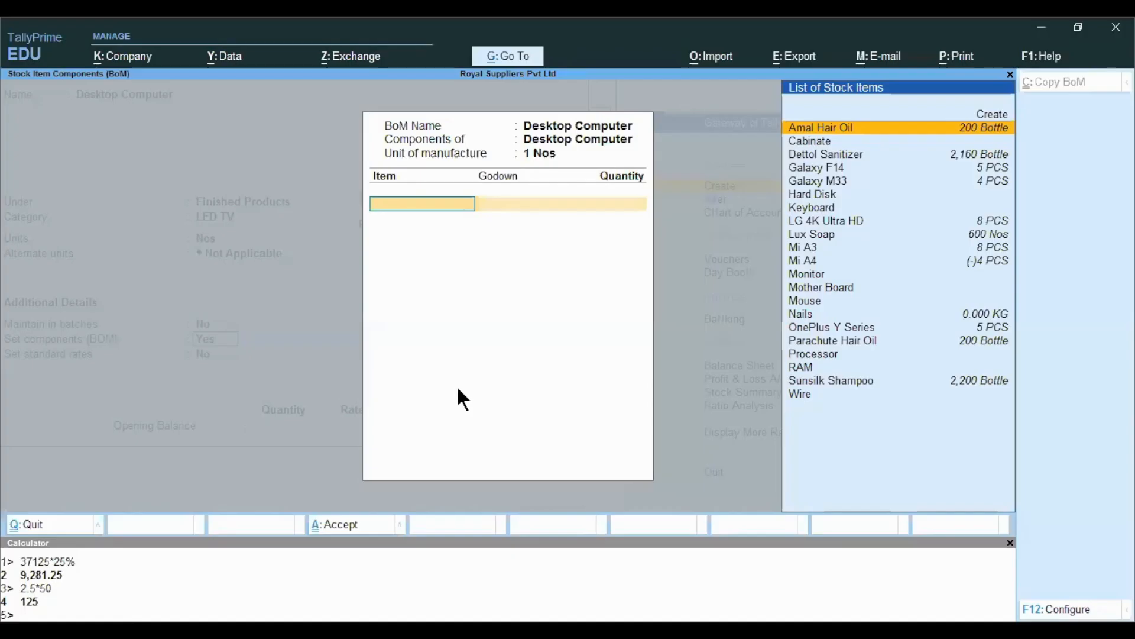
type("Mo")
key("Down")
key("Return")
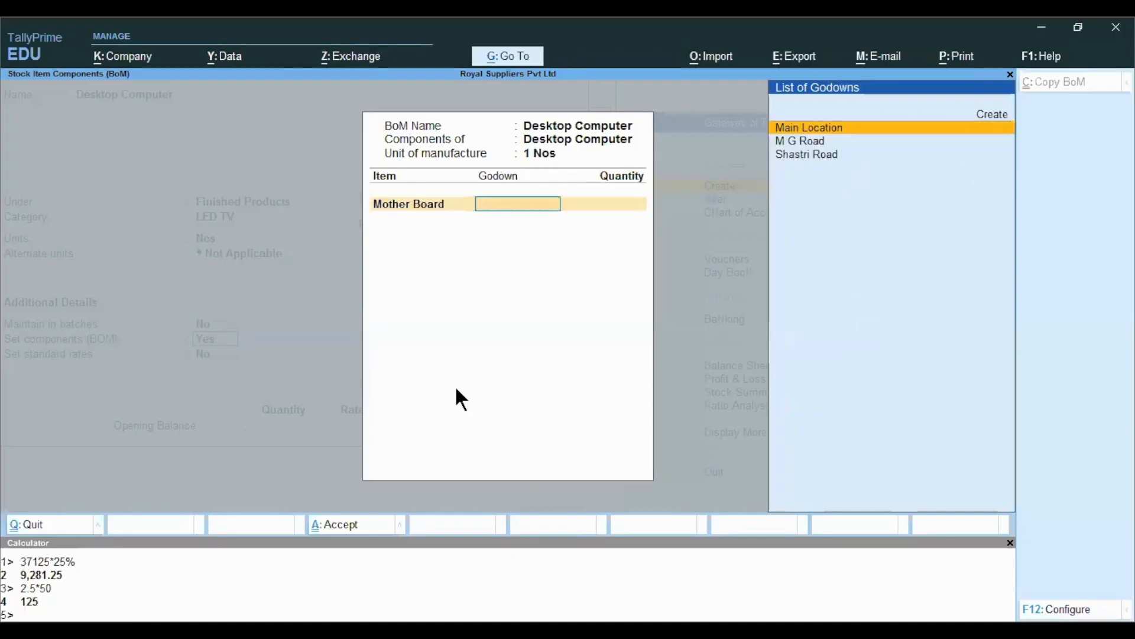
key("Down")
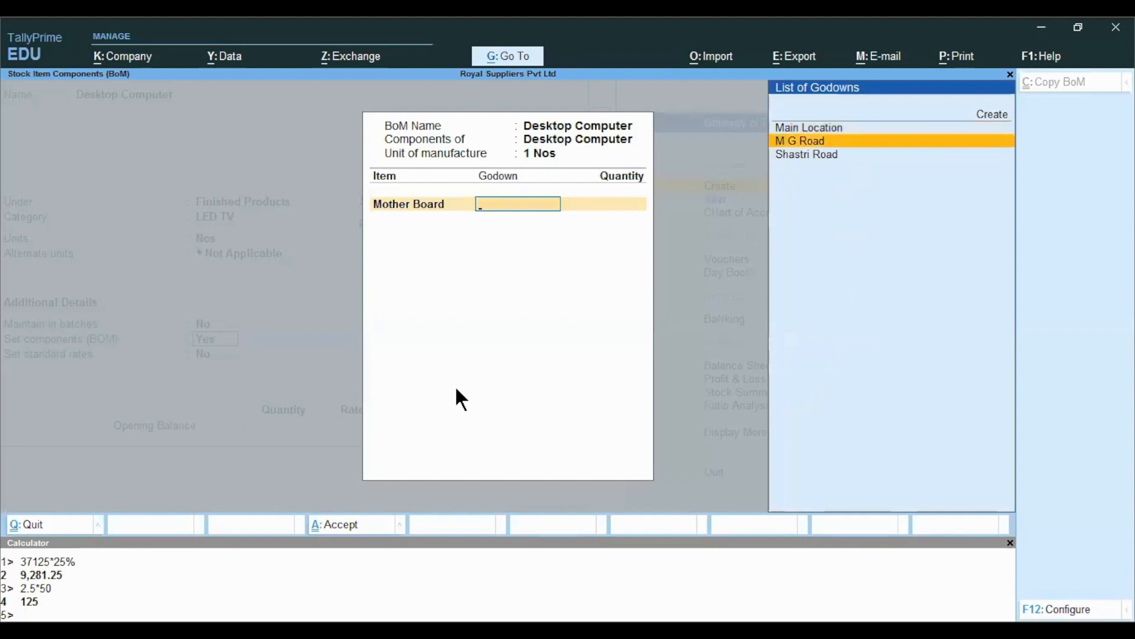
key("Return")
type("1")
key("Return")
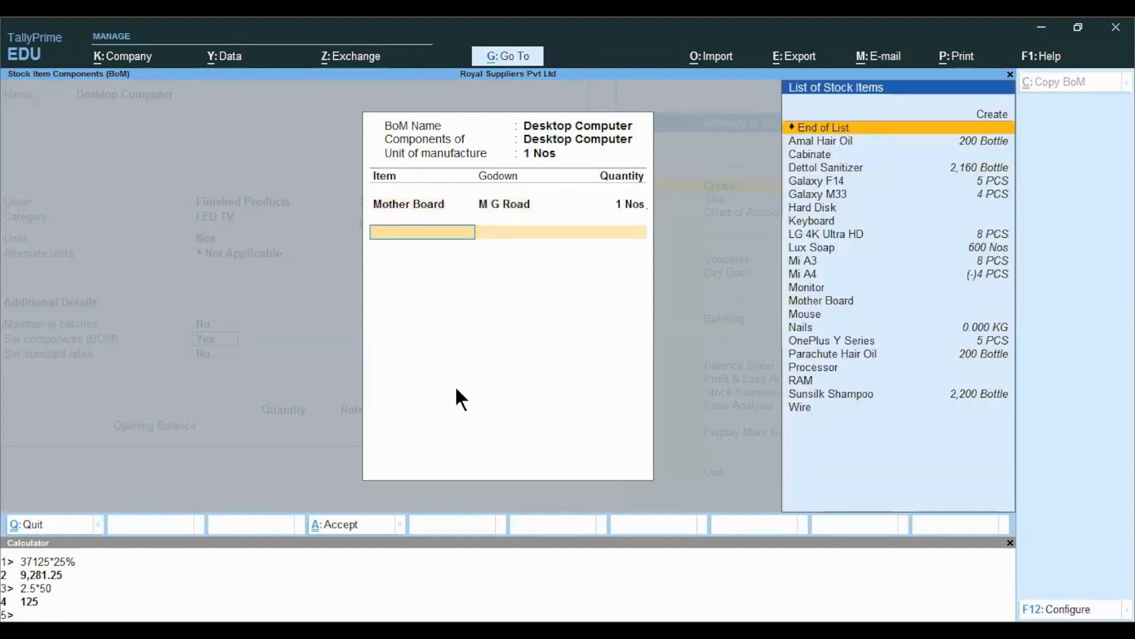
Add Hard Disk from the M G Road godown to the BOM with a quantity of 1 Nos
type("Hard Disk")
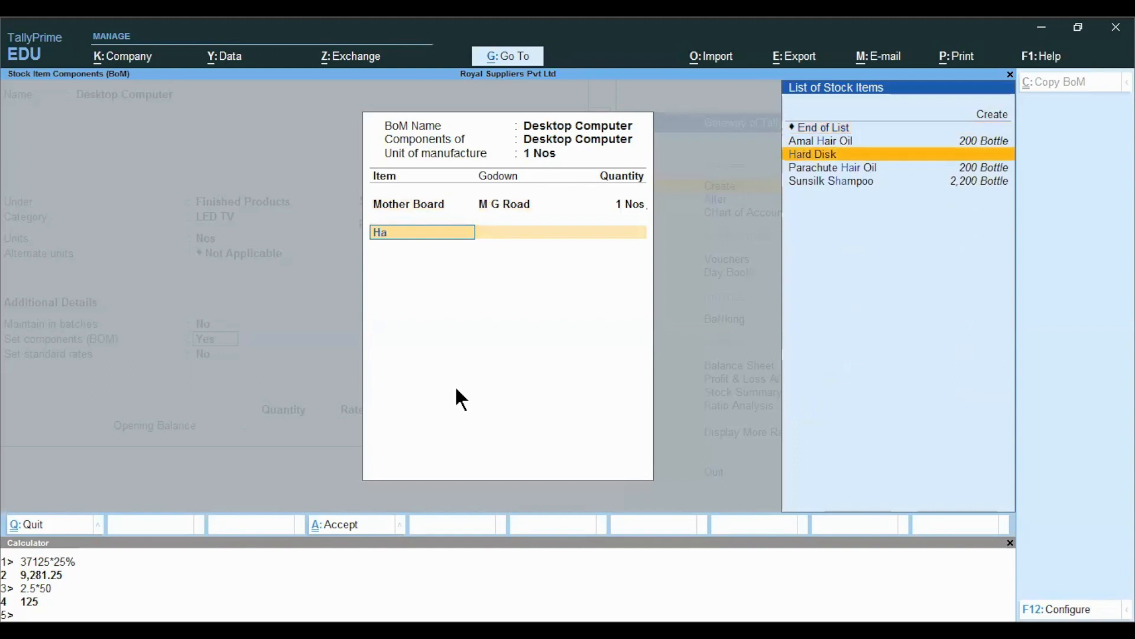
key("Return")
type("M")
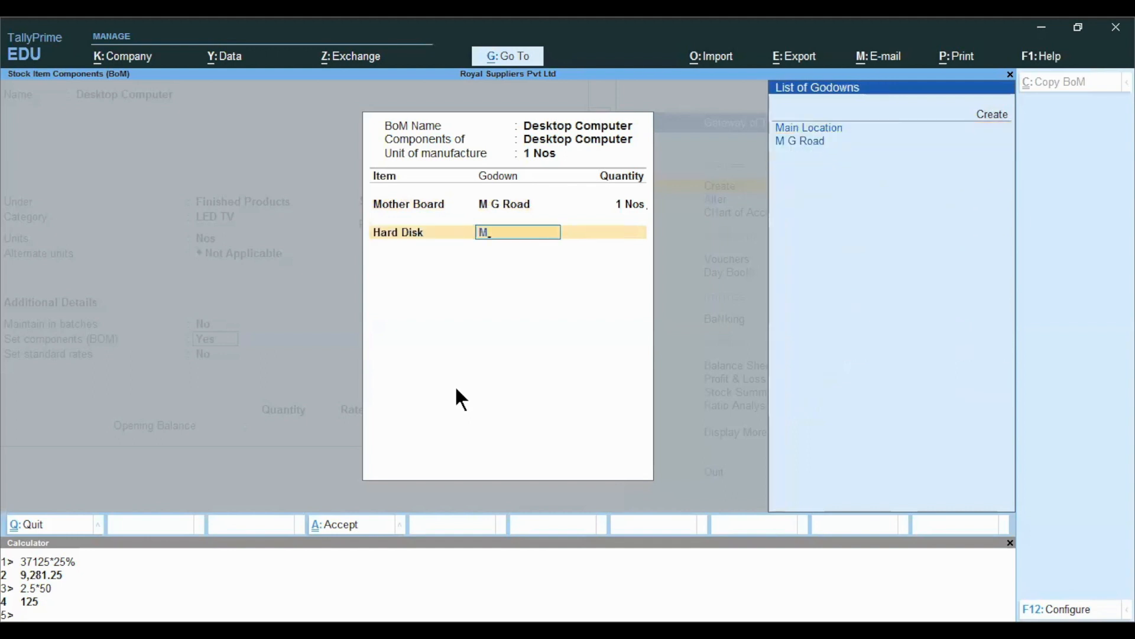
key("Down")
key("Return")
type("1")
key("Return")
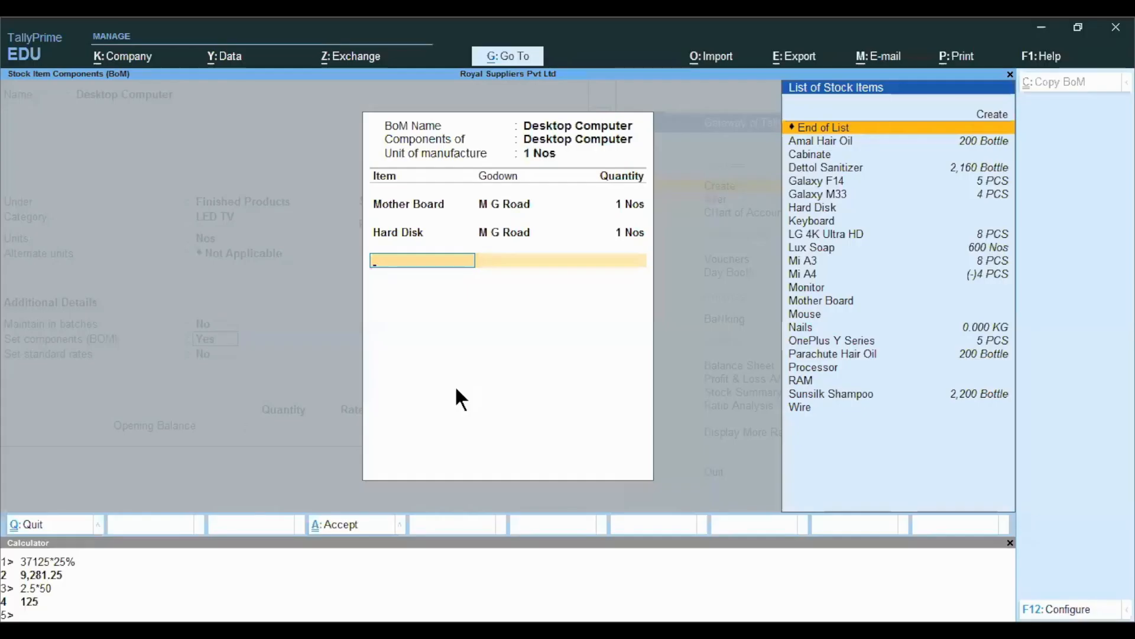
Add Processor from the M G Road godown to the BOM with a quantity of 1 Nos
type("Pro")
key("Return")
type("M")
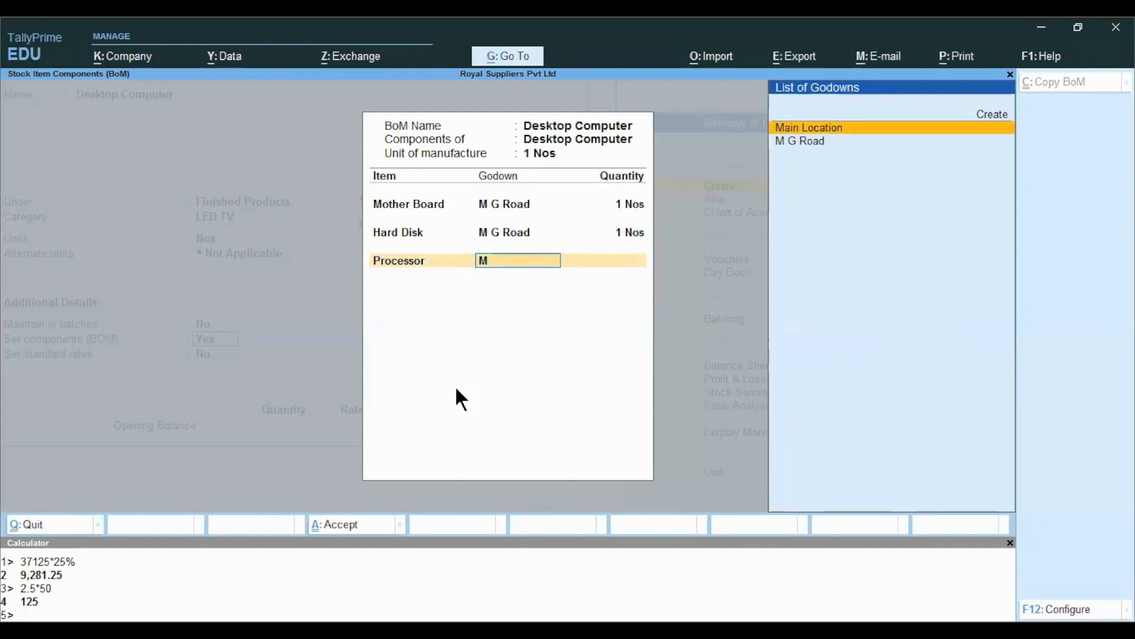
key("Down")
key("Return")
type("1")
key("Return")
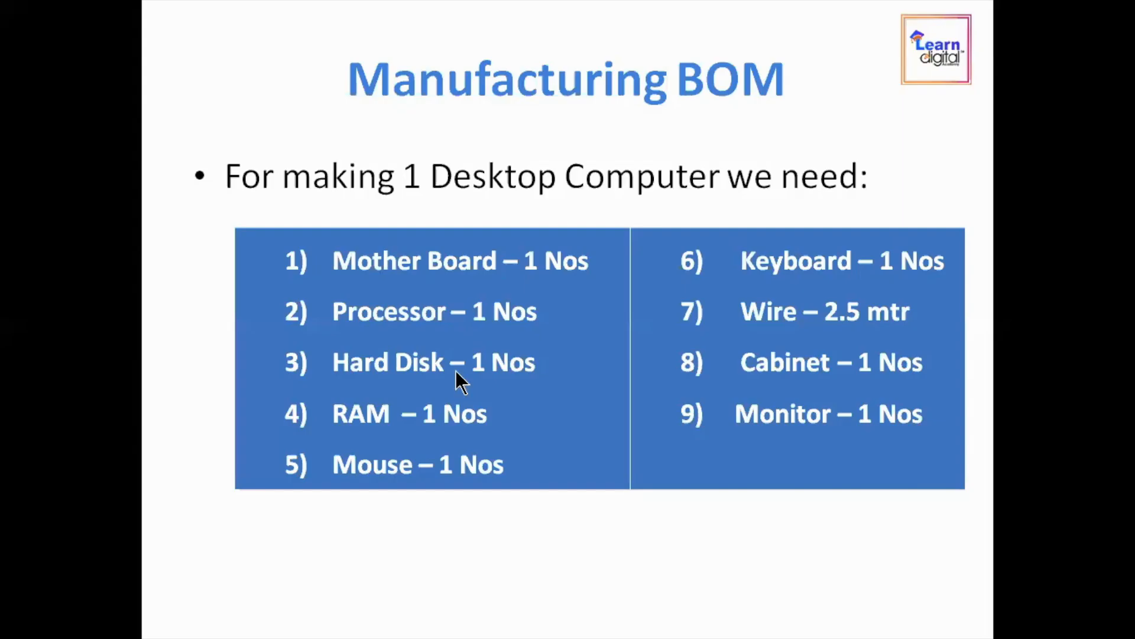
Add RAM from the M G Road godown to the BOM with a quantity of 1 Nos
type("ram")
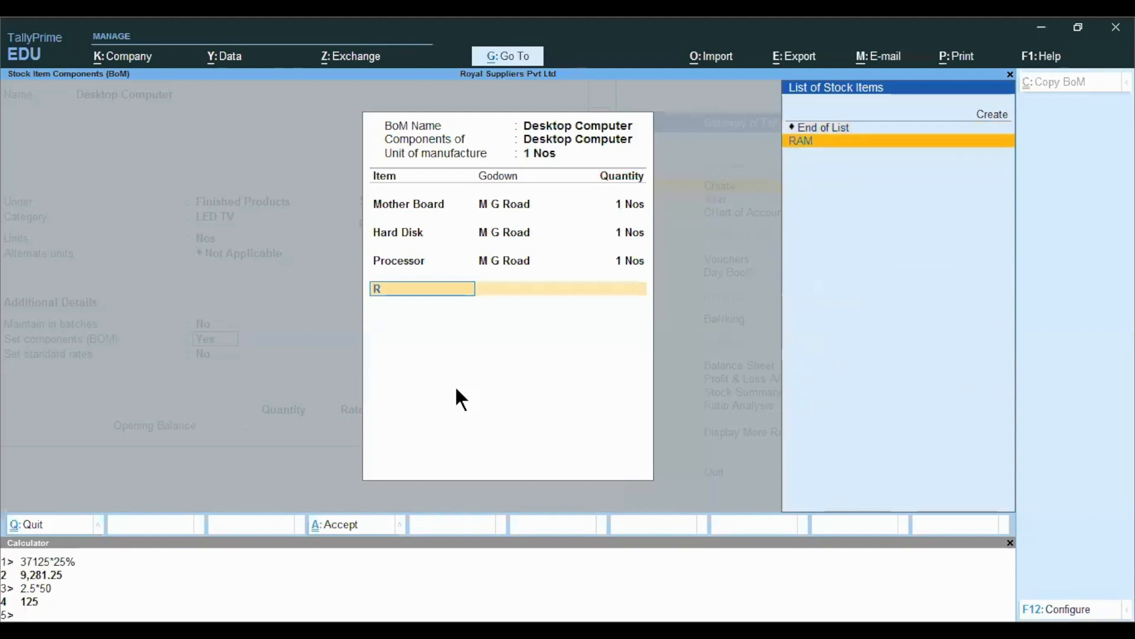
key("Return")
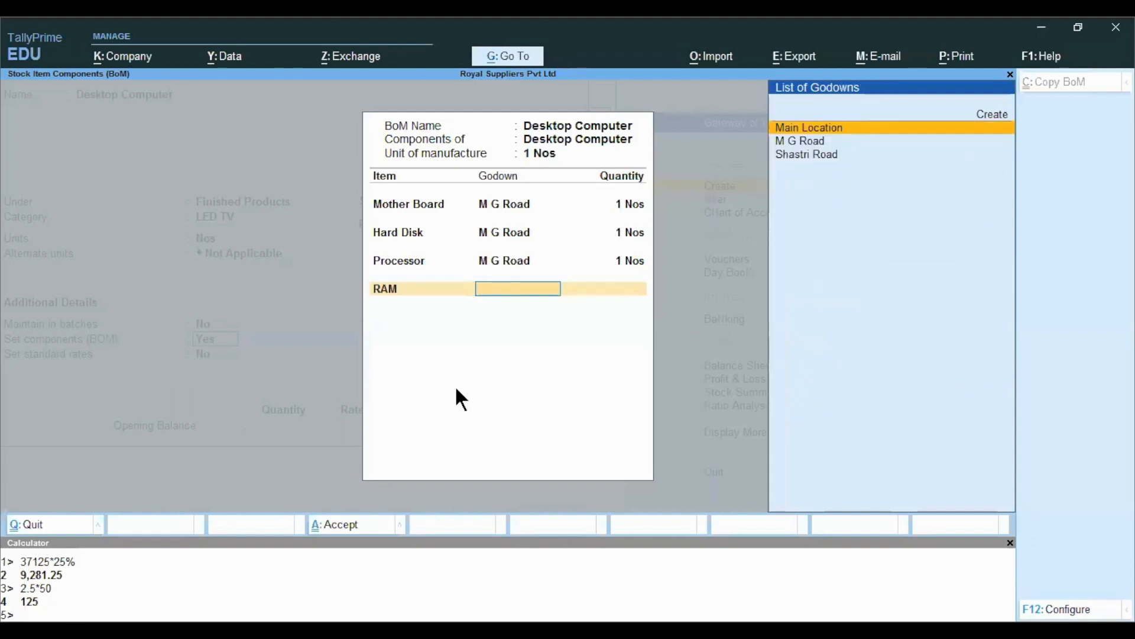
type("M")
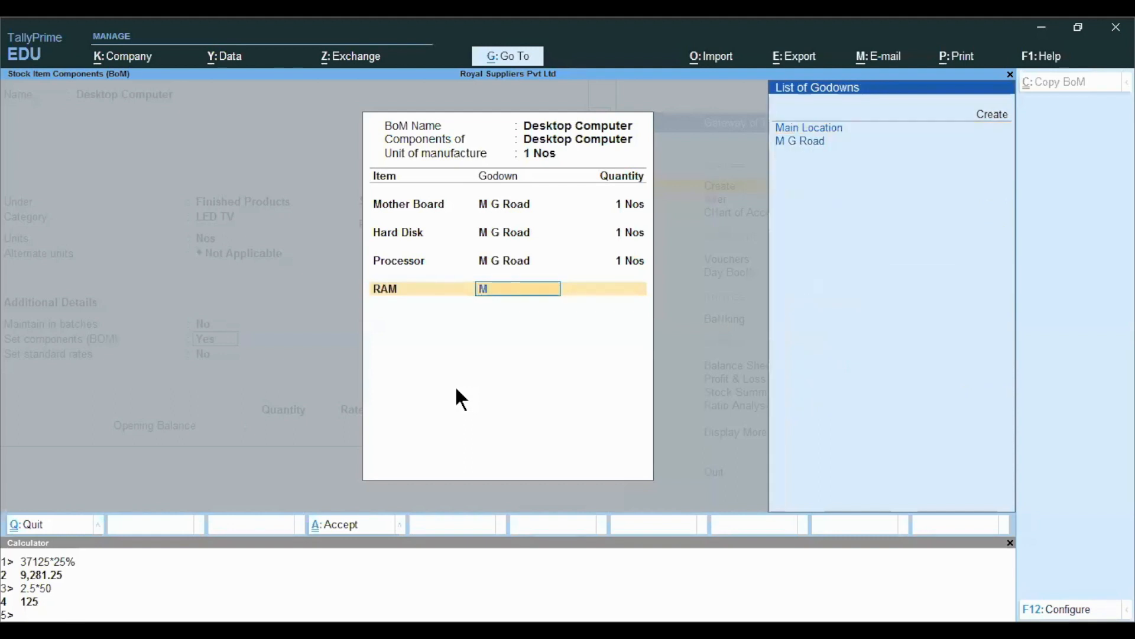
key("Down")
key("Return")
type("1")
key("Return")
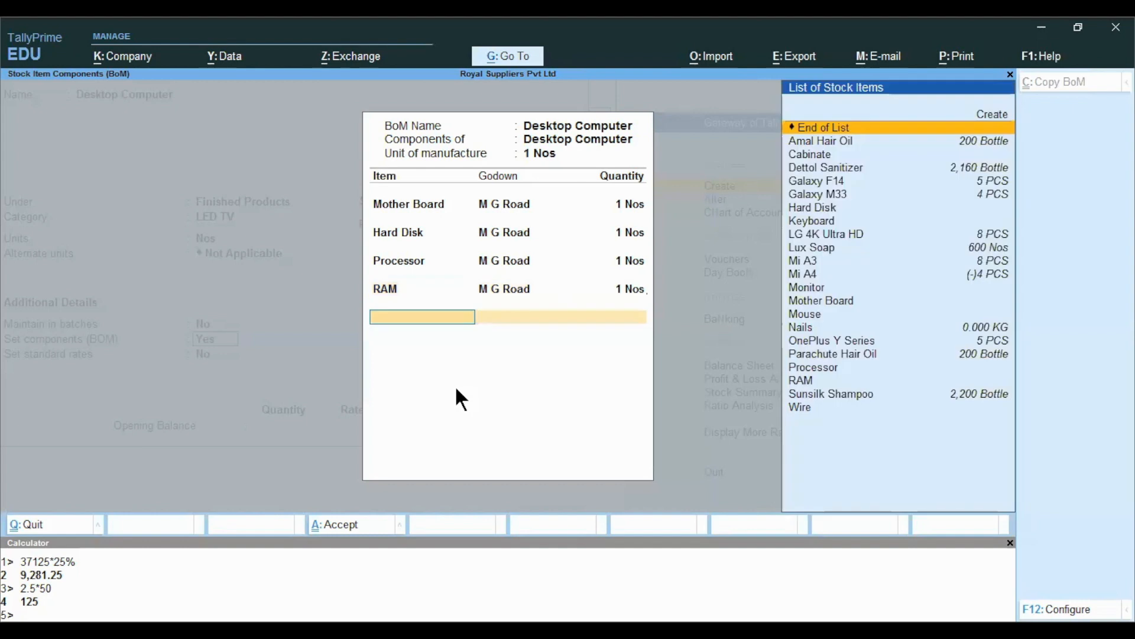
Add Mouse from the M G Road godown to the BOM with a quantity of 1 Nos
type("Mouse")
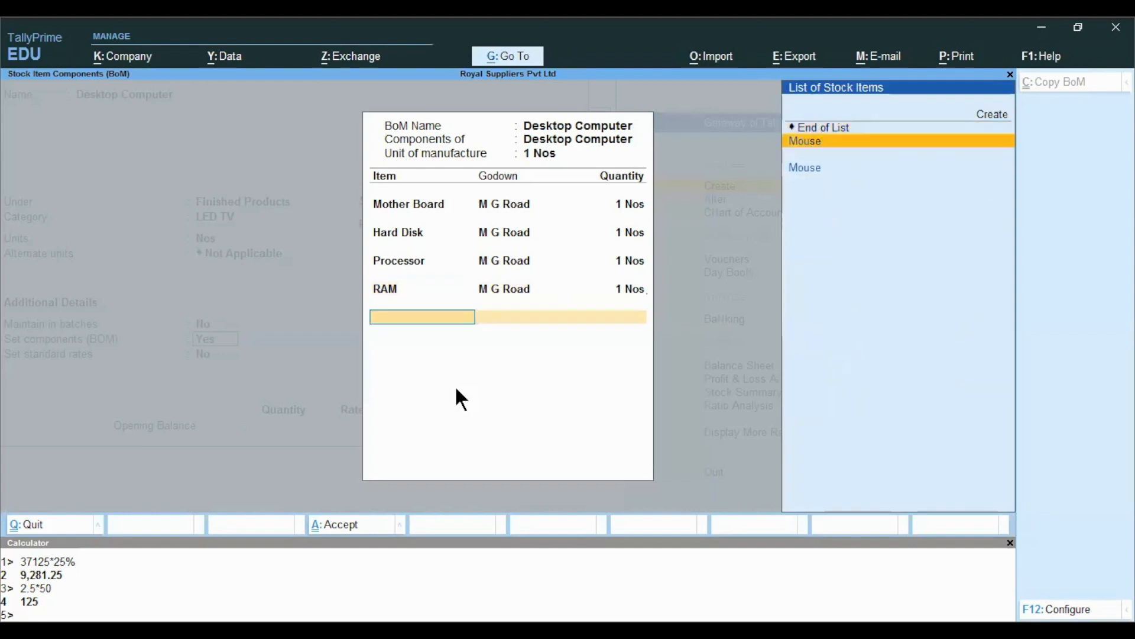
key("Return")
type("Mg")
key("Return")
type("1 Nos")
key("Return")
Add Keyboard from the M G Road godown to the BOM with a quantity of 1 Nos
type("Key")
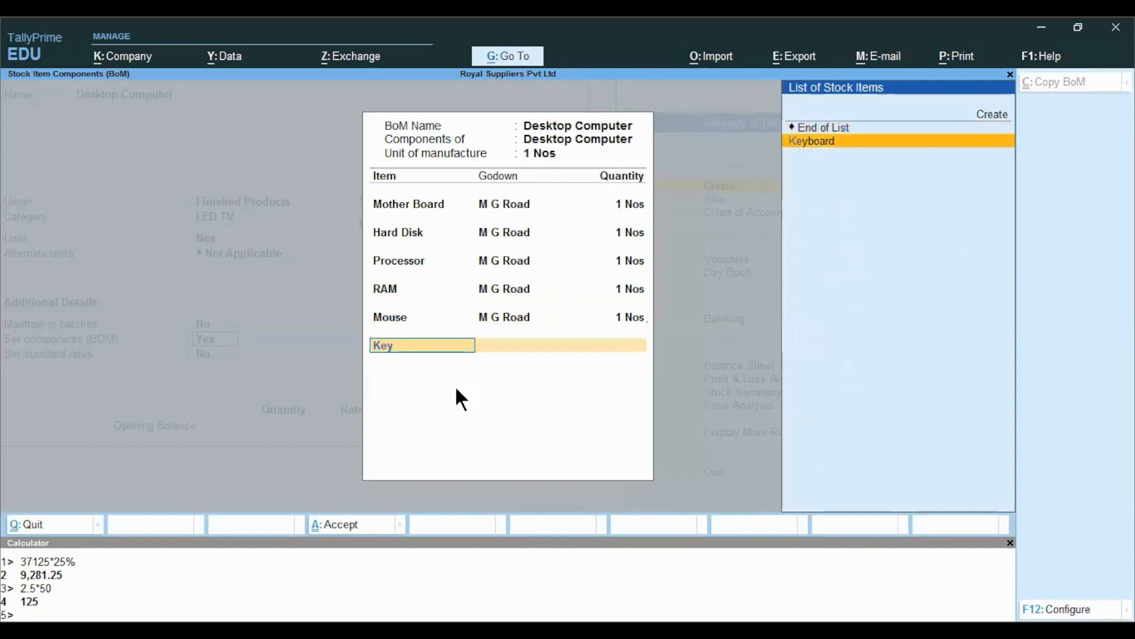
key("Return")
type("M")
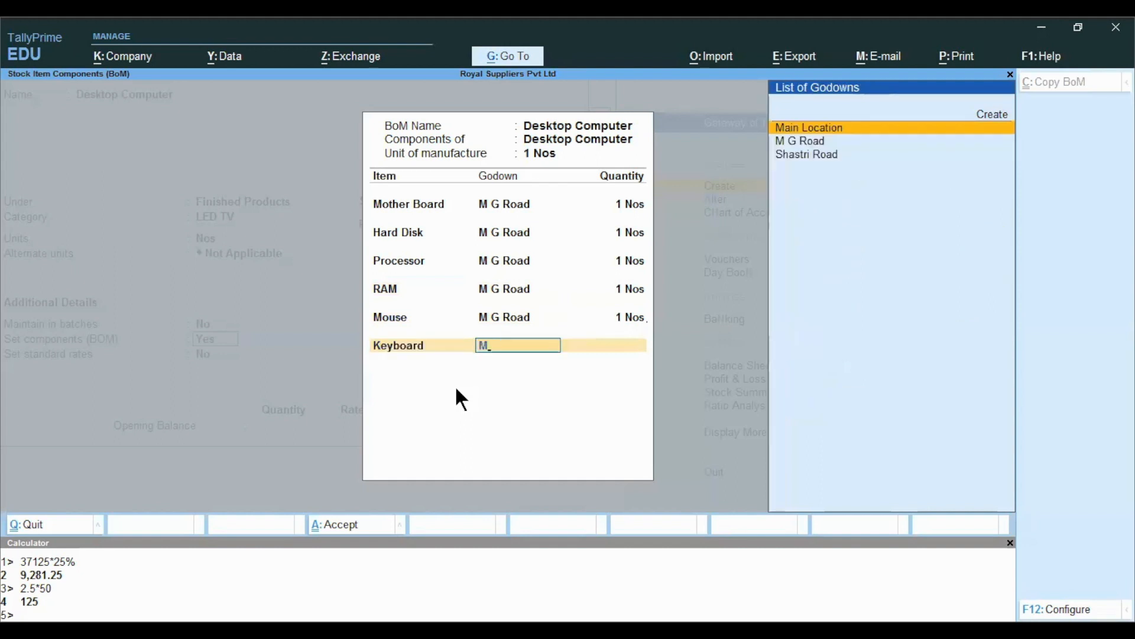
type("g")
key("Return")
type("1")
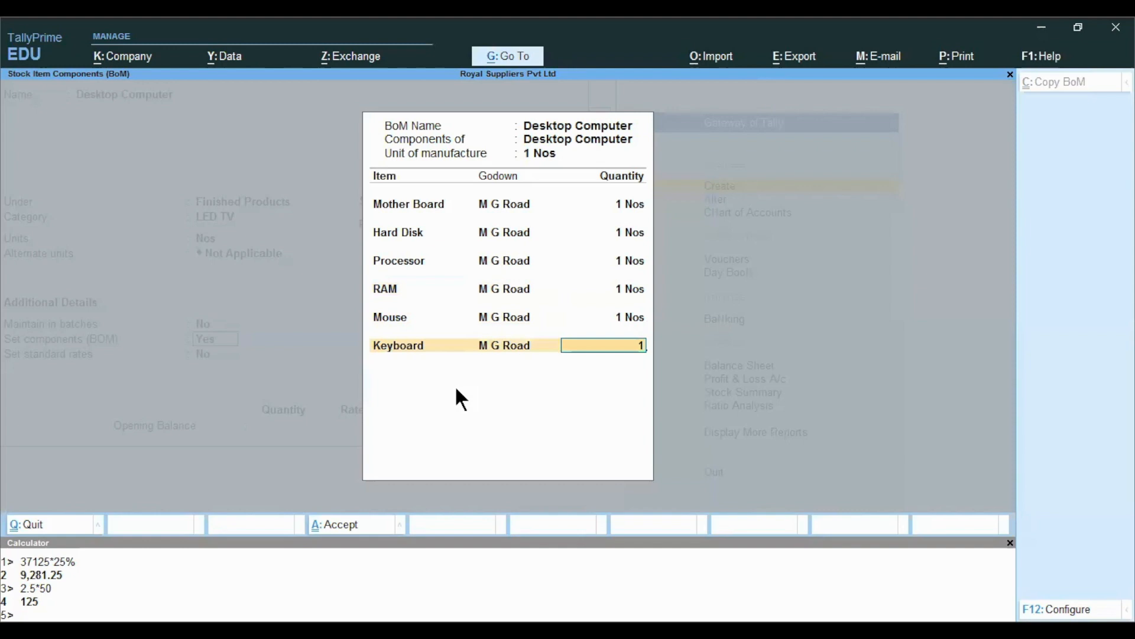
key("Return")
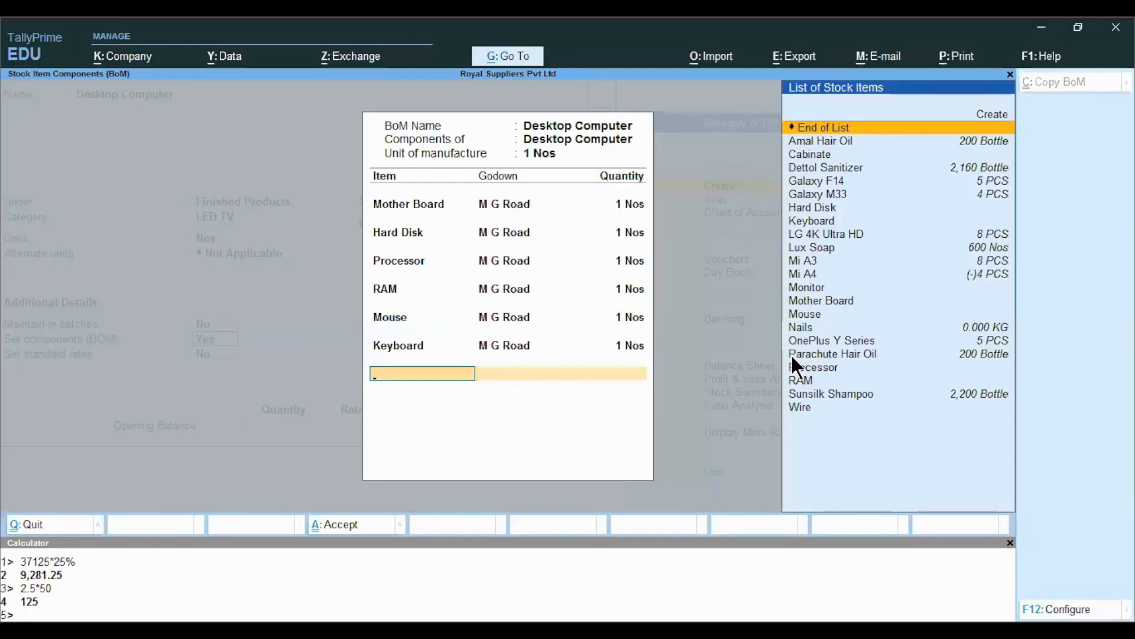
Add Wire from the M G Road godown to the BOM with a quantity of 2.5 Mtrs
type("W")
key("Return")
type("Mg")
key("Return")
type("2.5")
key("Return")
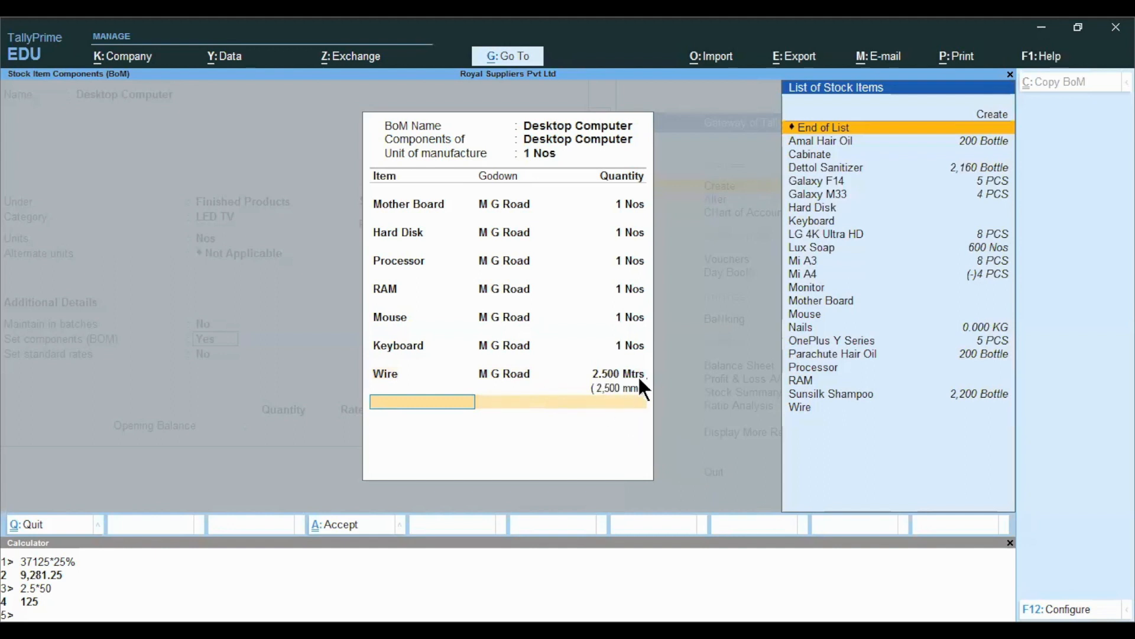
Check the Manufacturing BOM slide, return to TallyPrime, and add 1 Nos of Cabinate from the M G Road godown
key("alt+Tab")
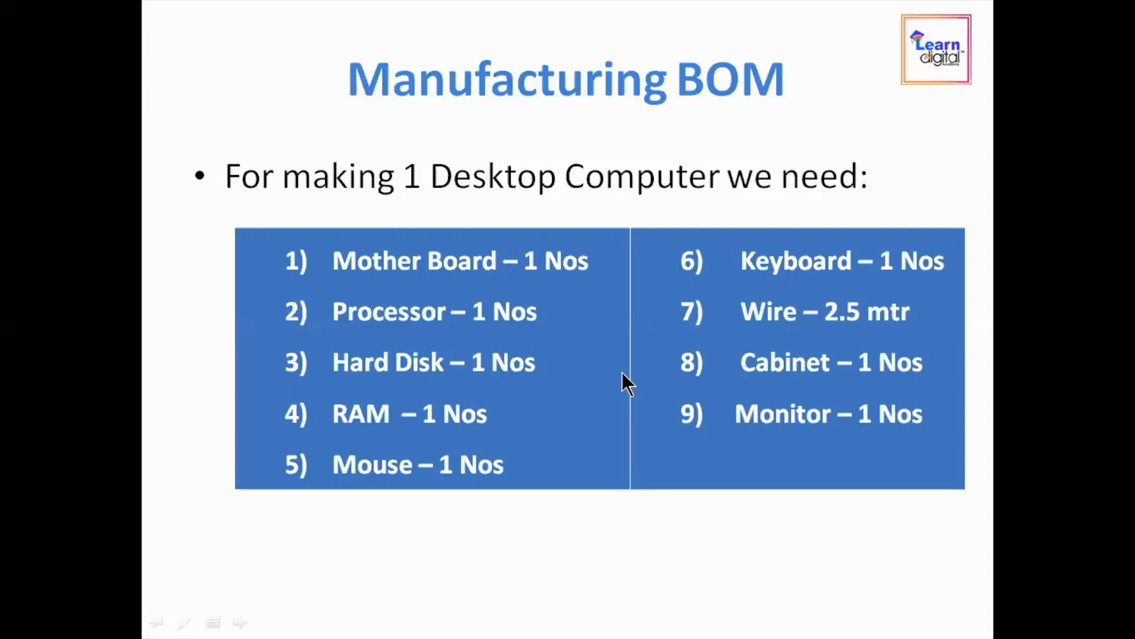
key("alt+Tab")
type("Cabin")
key("Return")
type("Mg")
key("Return")
type("1")
key("Return")
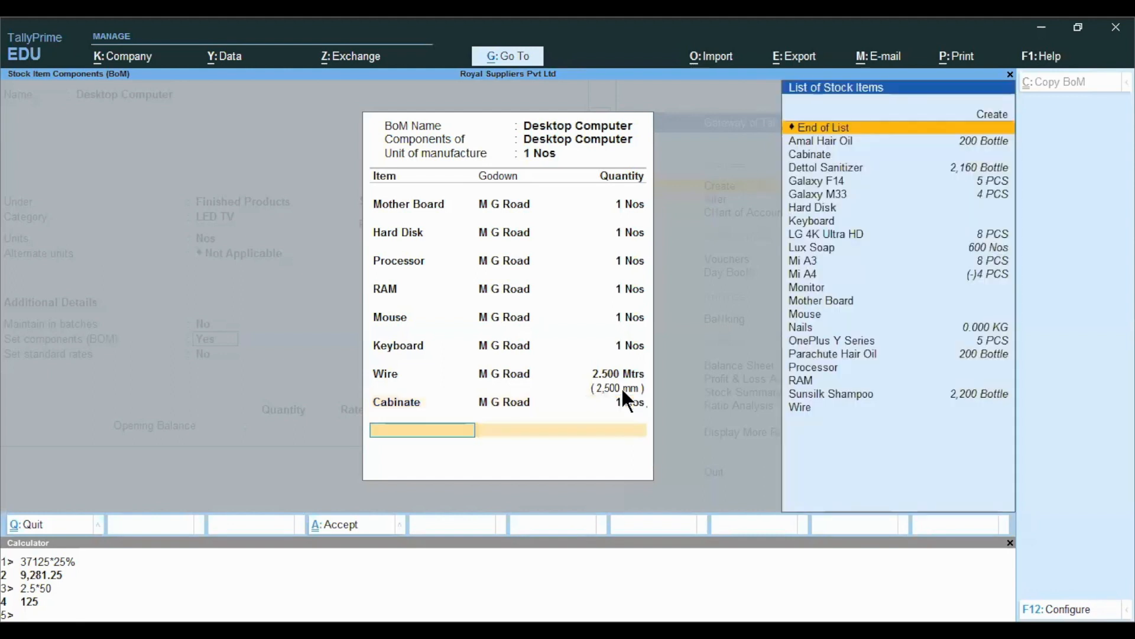
Add Monitor from the M G Road godown to the BOM with a quantity of 1 Nos
type("moni")
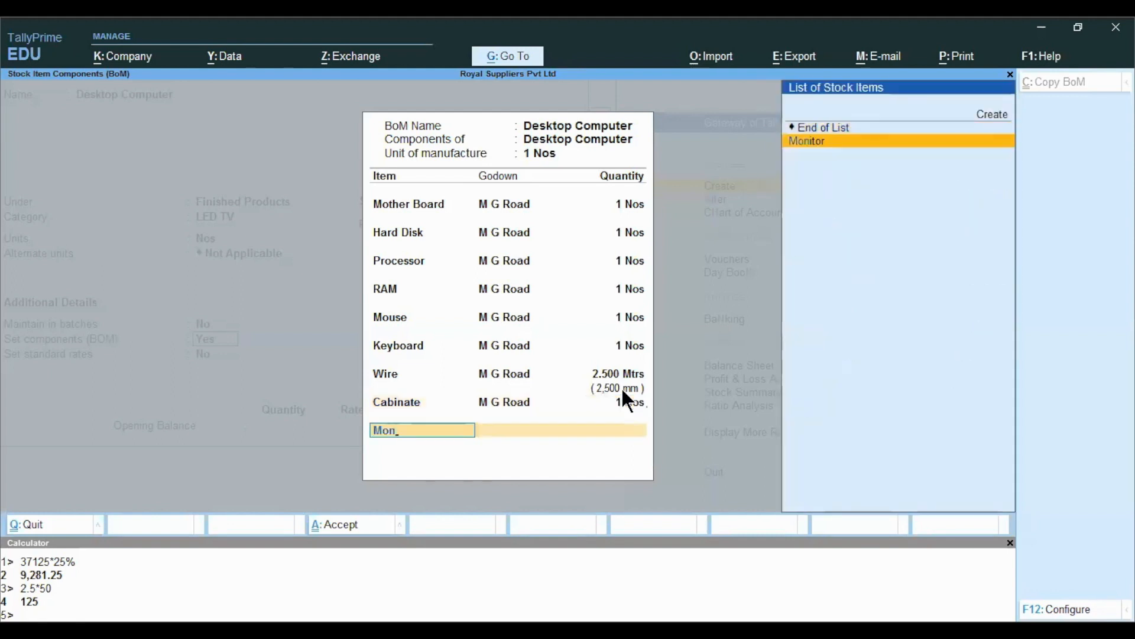
key("Return")
type("Mg")
key("Return")
type("1")
key("Return")
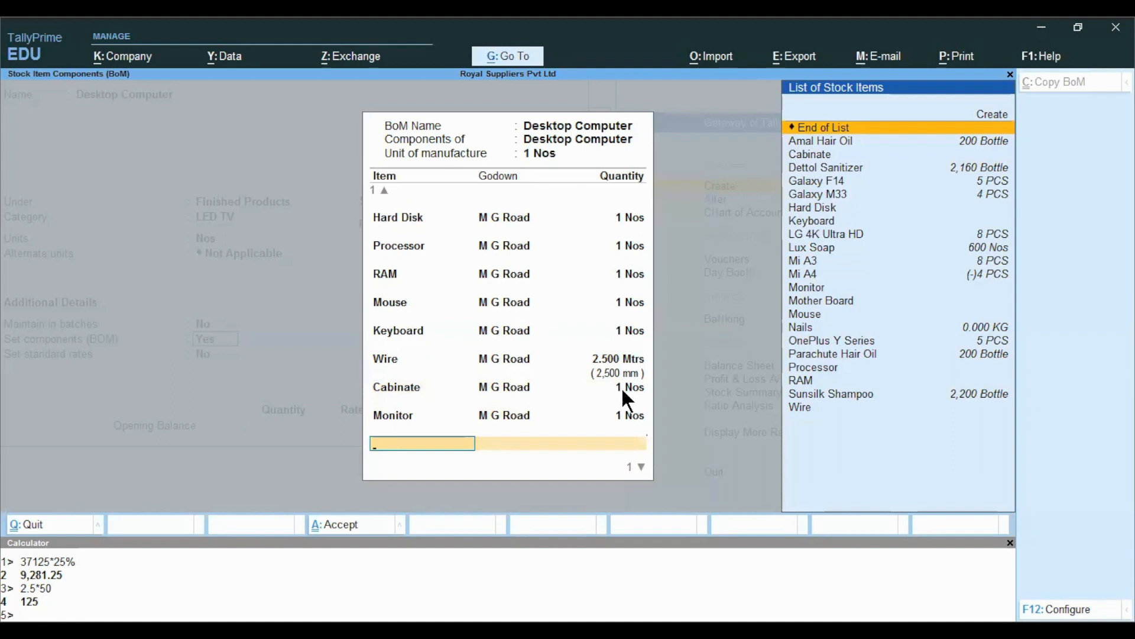
Finish the Desktop Computer component list and save the stock item without standard rates or an opening balance
key("Return")
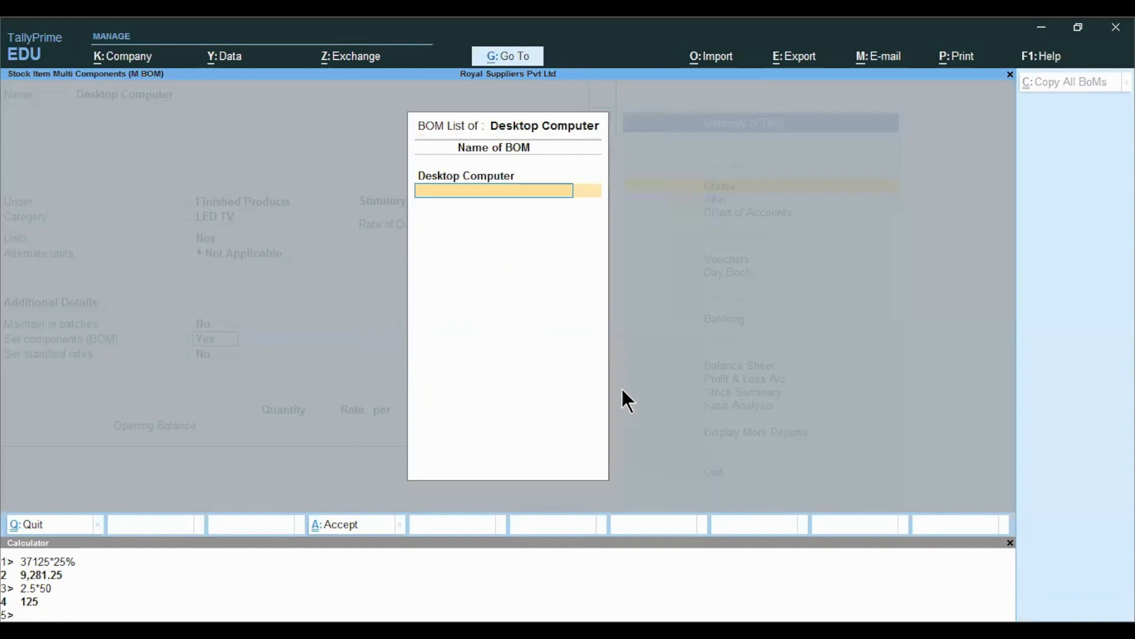
key("Return")
key("Return")
key("Return")
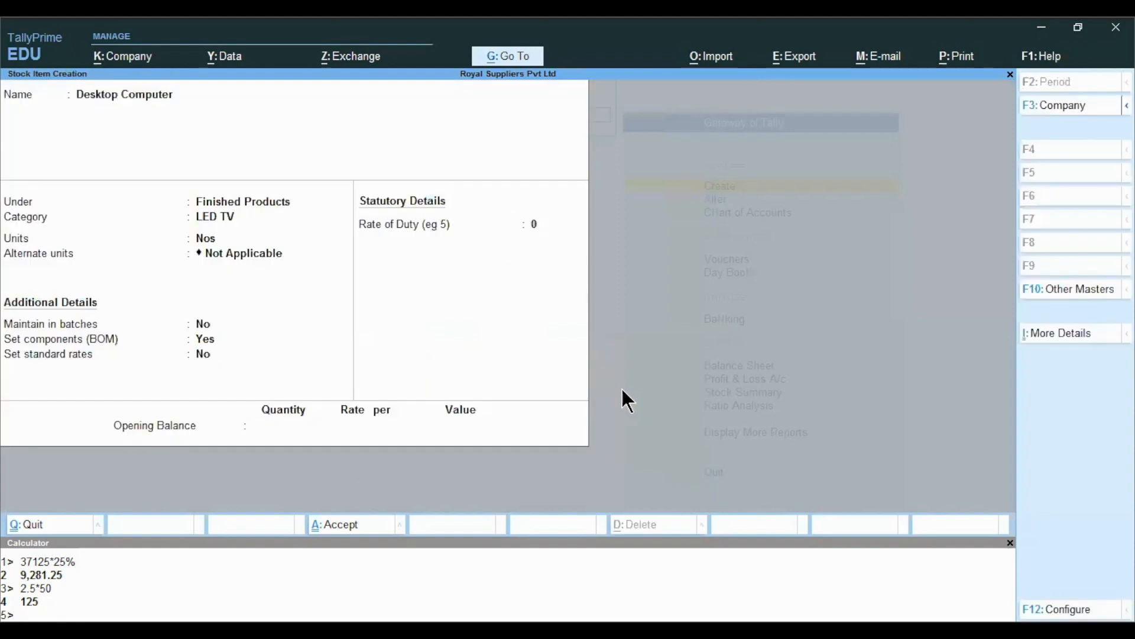
key("Return")
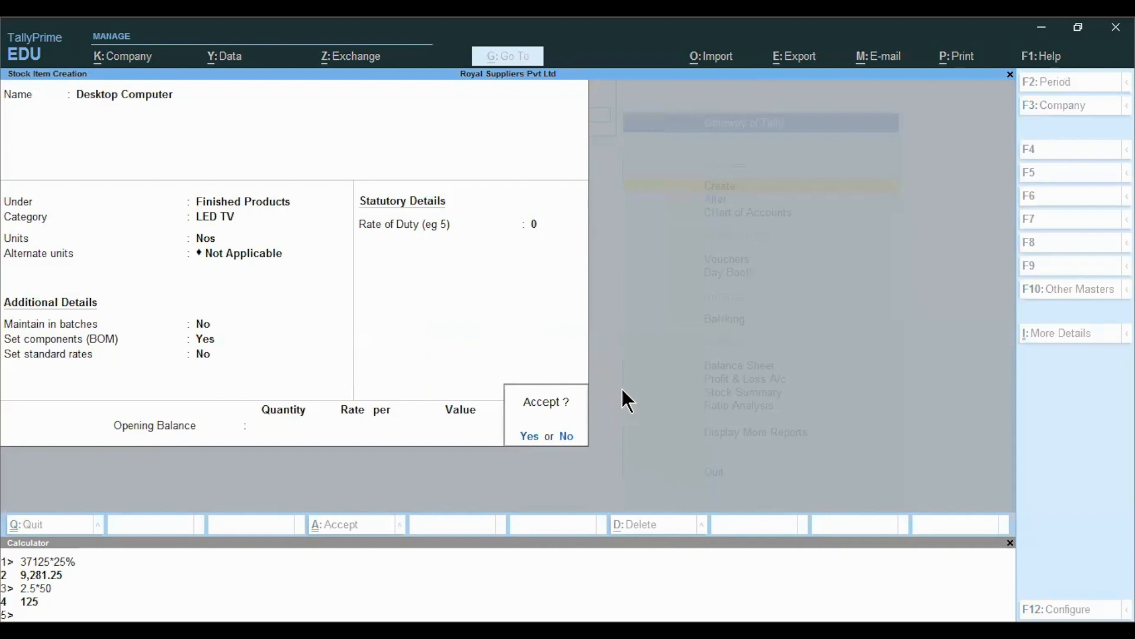
key("Return")
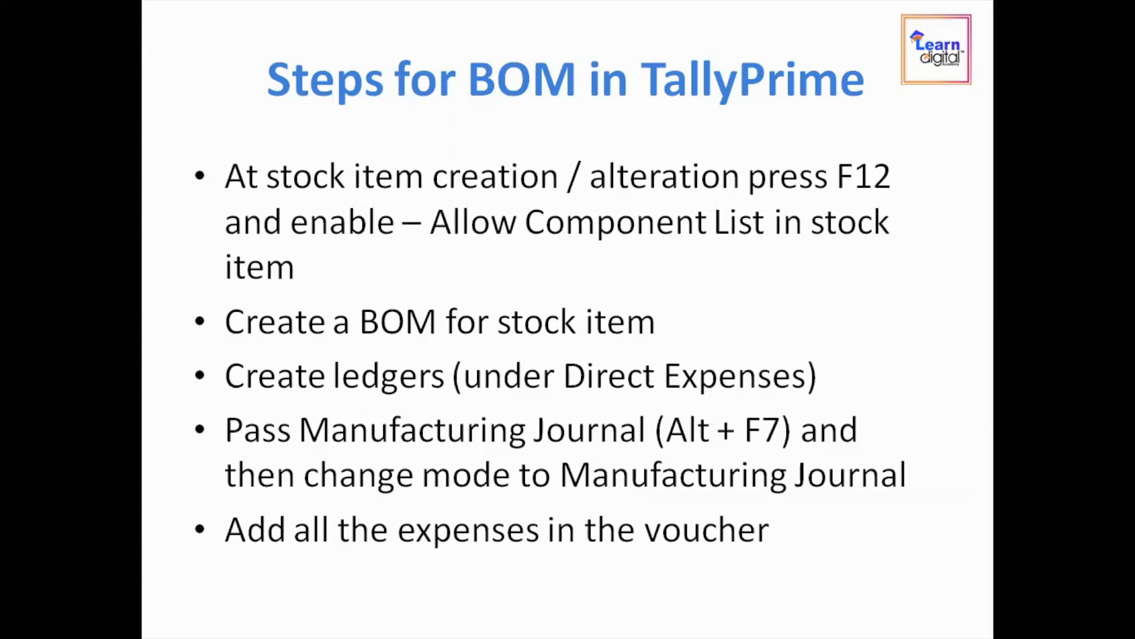
Read the Manufacturing Entry slide, switch back to TallyPrime, and leave stock item creation
key("Right")
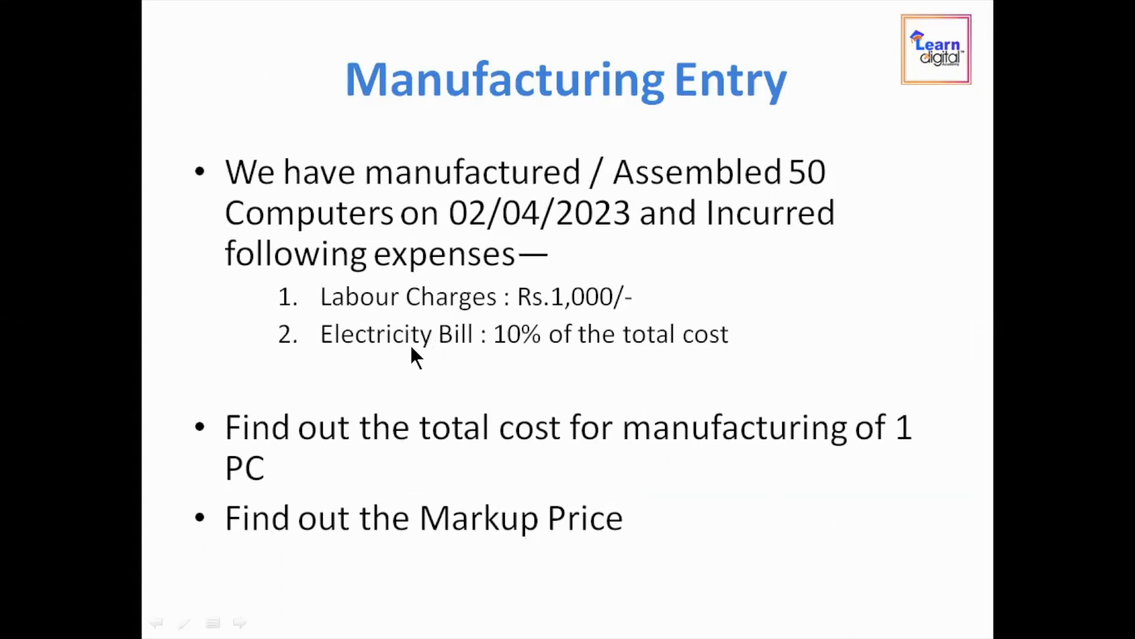
key("alt+Tab")
key("Escape")
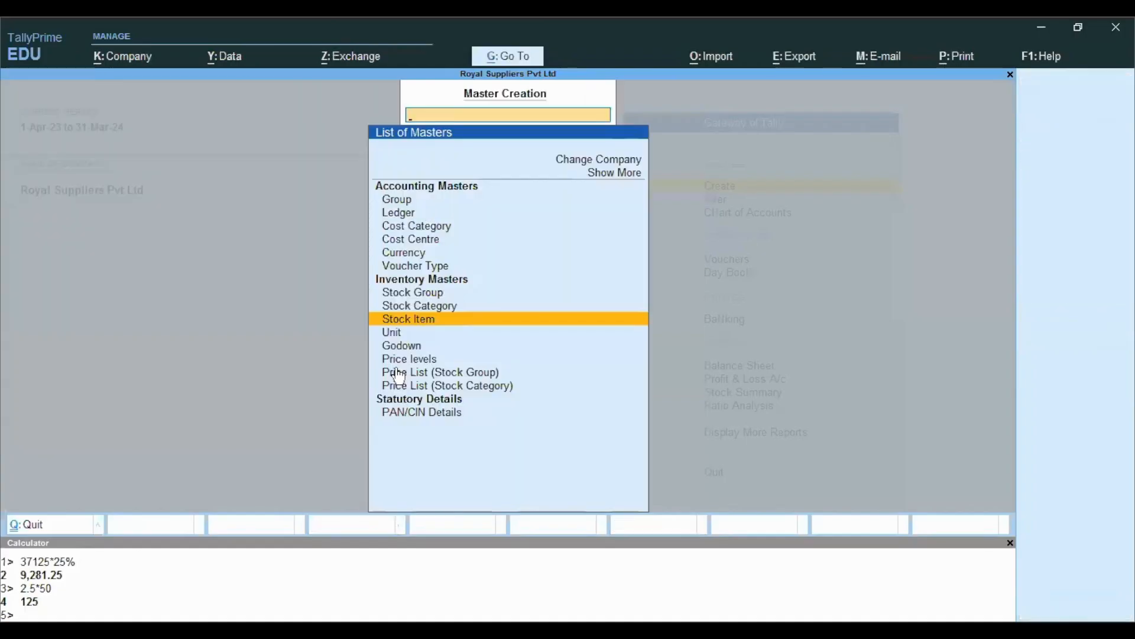
Begin a new ledger named Labour Charges under the Direct Expenses group
key("Up")
key("Up")
key("Up")
key("Up")
key("Up")
key("Up")
key("Up")
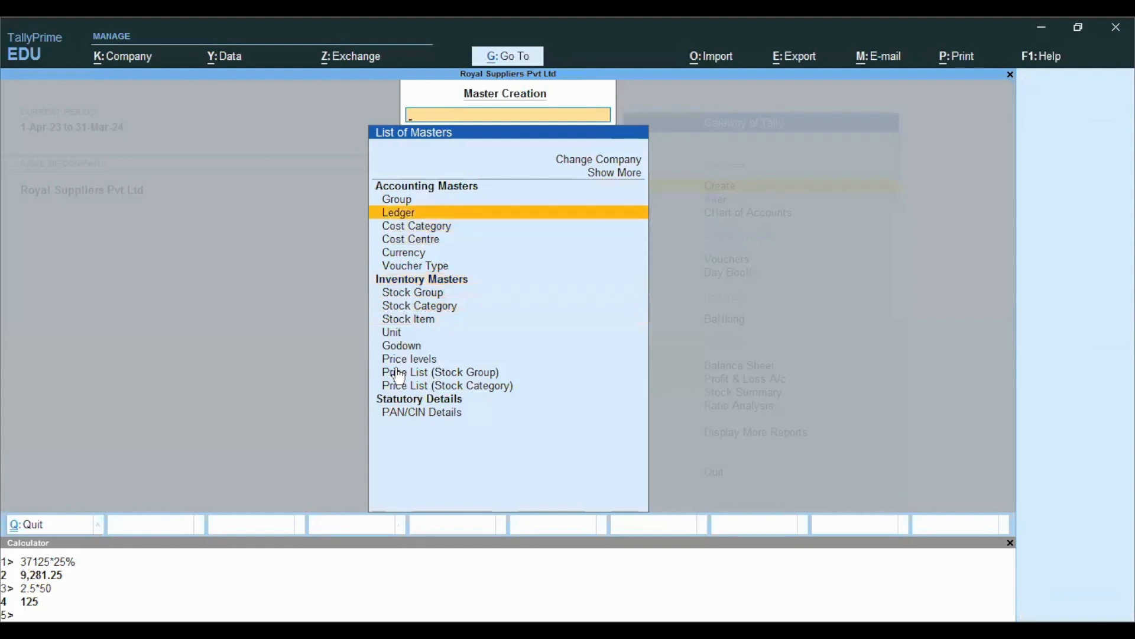
key("Return")
type("Lab")
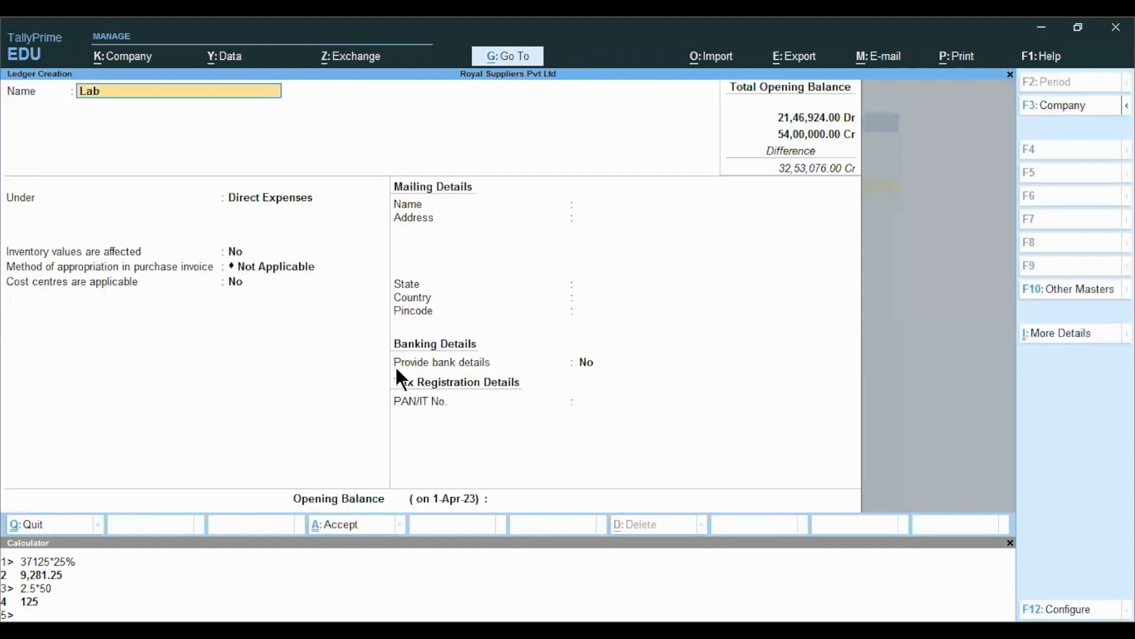
type("our Charges")
key("Return")
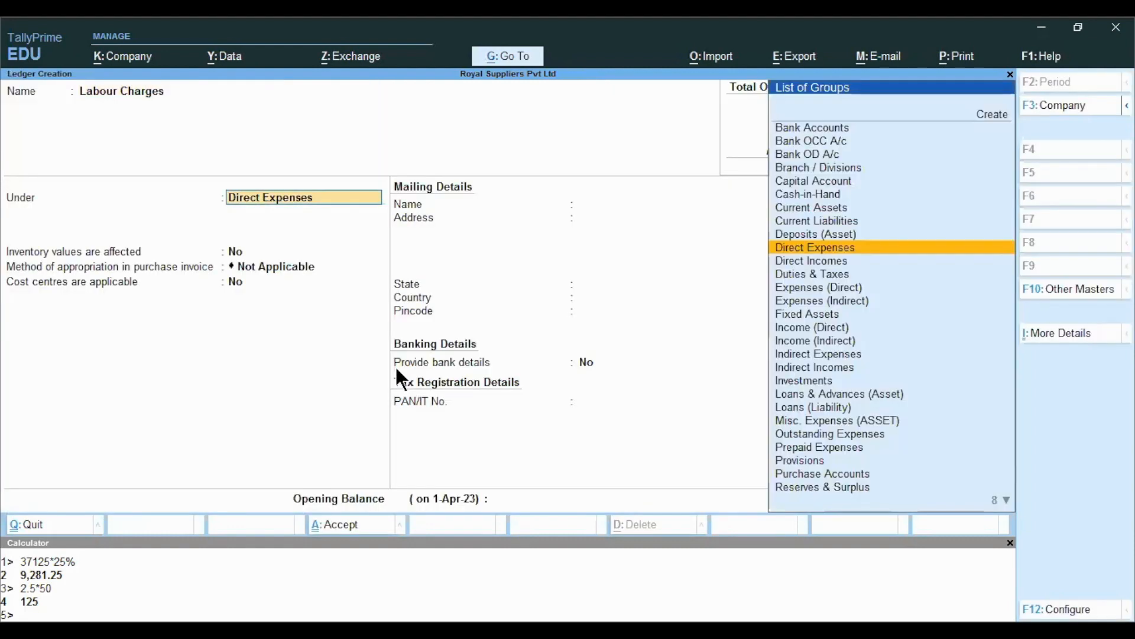
key("Return")
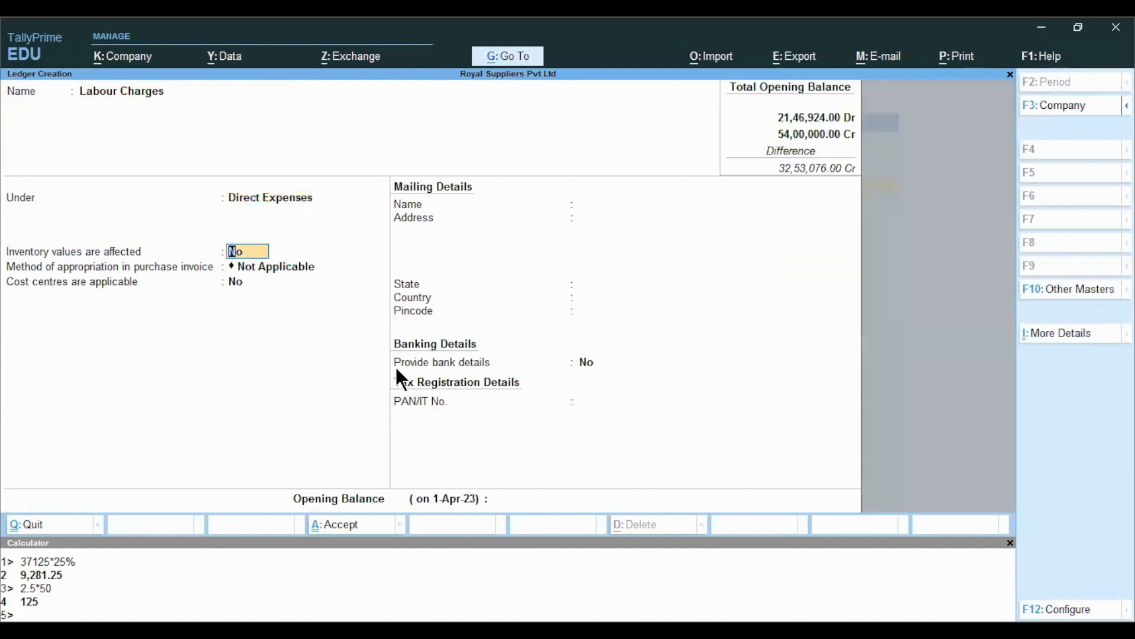
Check the expenses on the Manufacturing Entry slide, return to TallyPrime, and save the Labour Charges ledger with its default settings
key("alt+Tab")
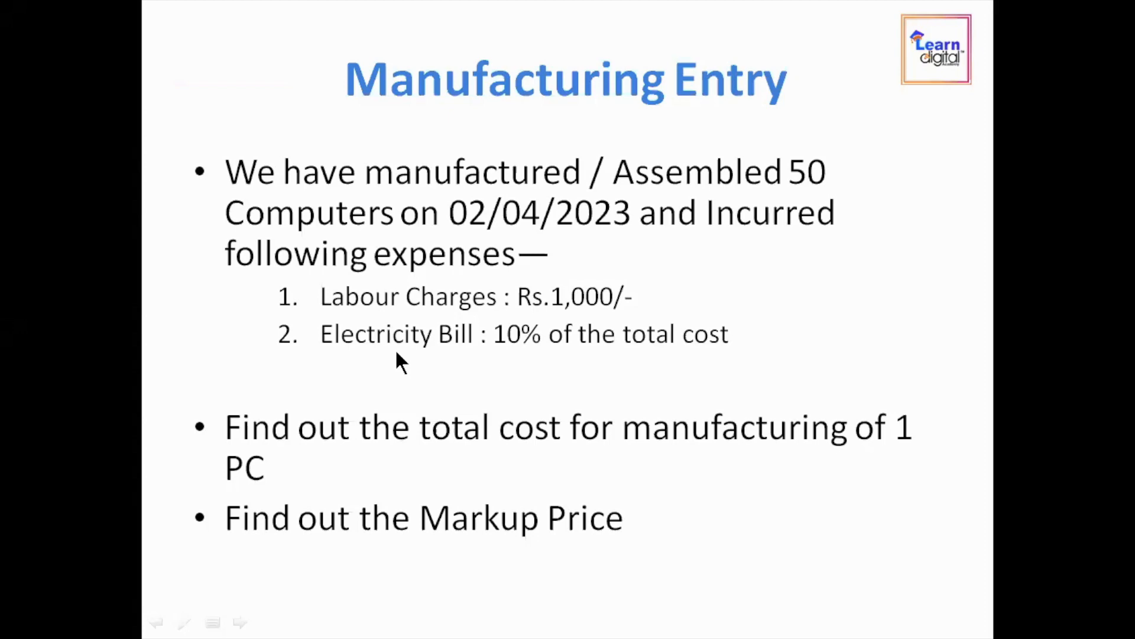
key("alt+Tab")
key("Return")
key("Return")
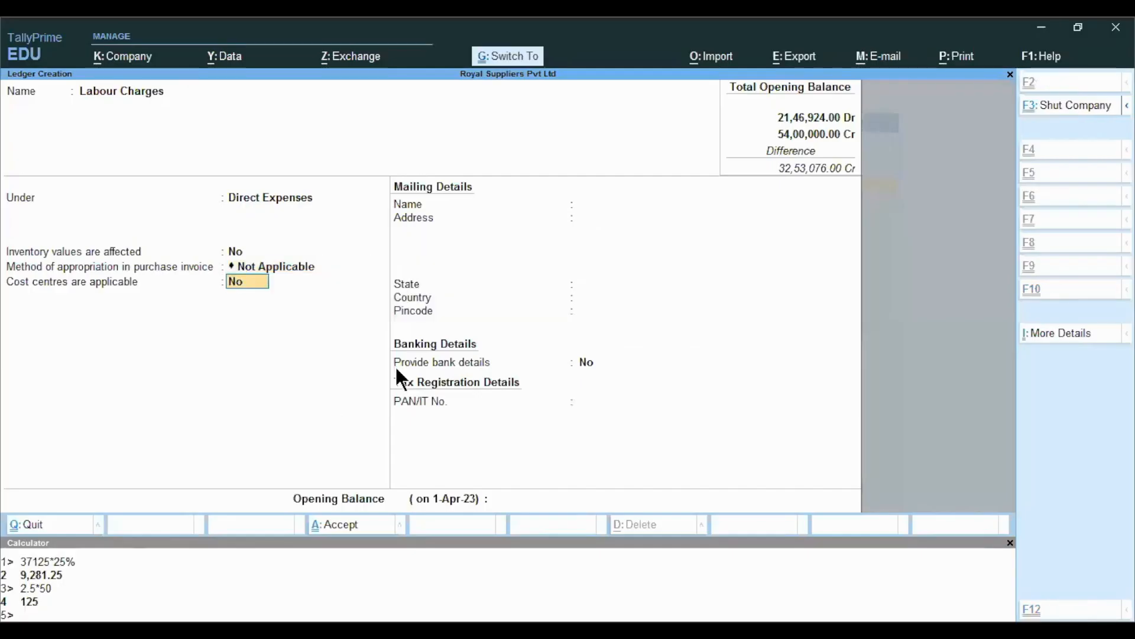
key("Return")
Create an Electricity Exp ledger under Direct Expenses and return to the Gateway of Tally
type("Ele")
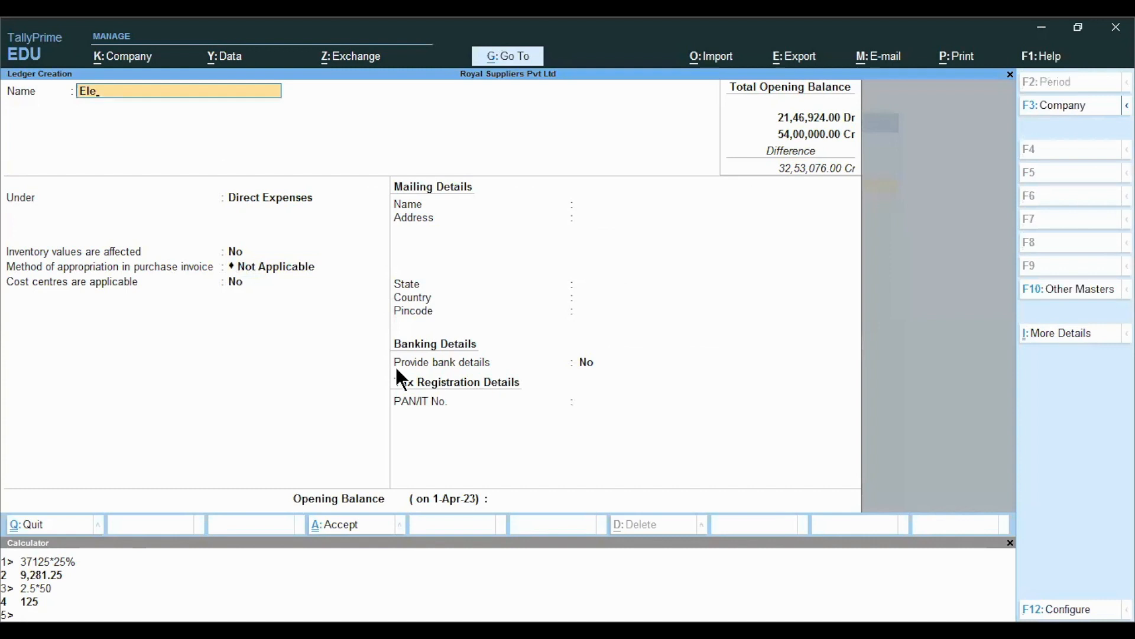
type("ctricity Exp")
key("Return")
key("Return")
key("Return")
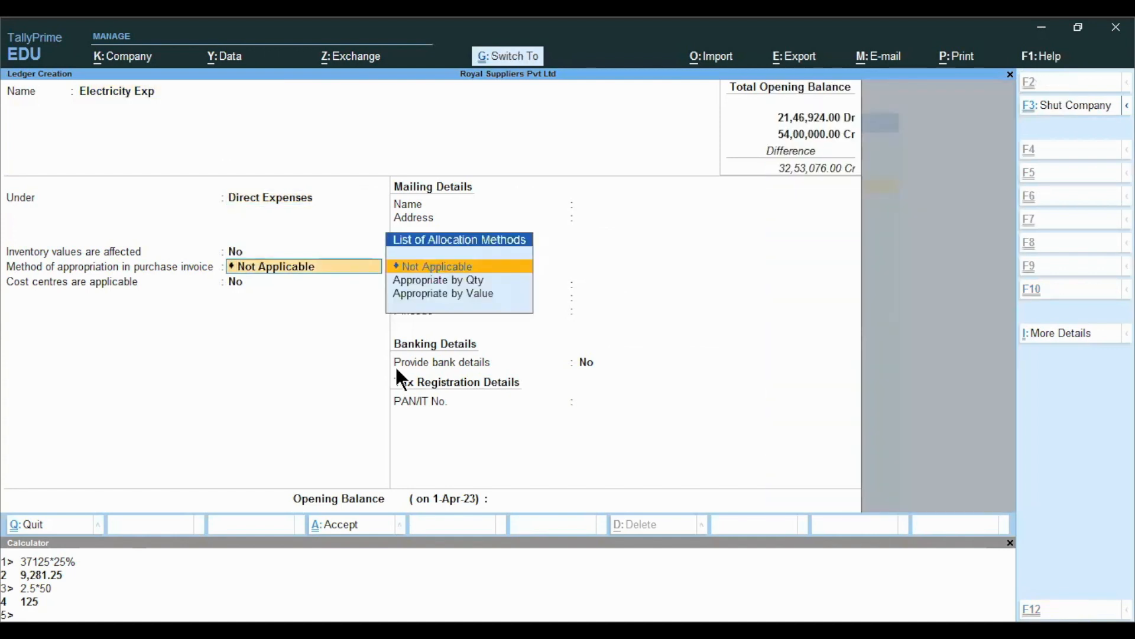
key("ctrl+a")
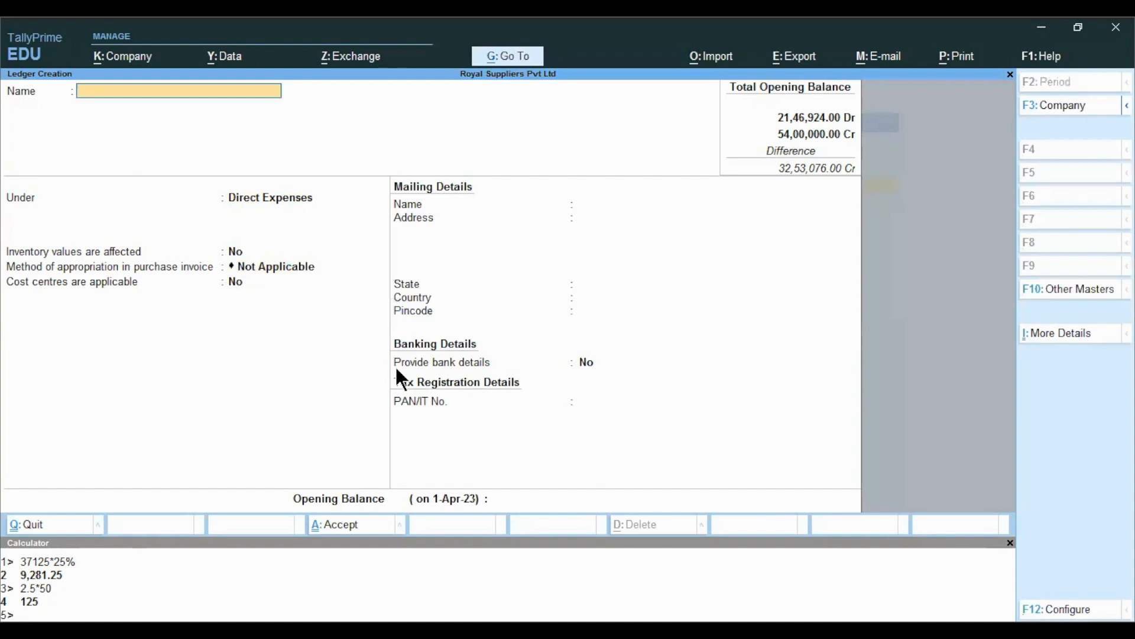
key("Escape")
key("y")
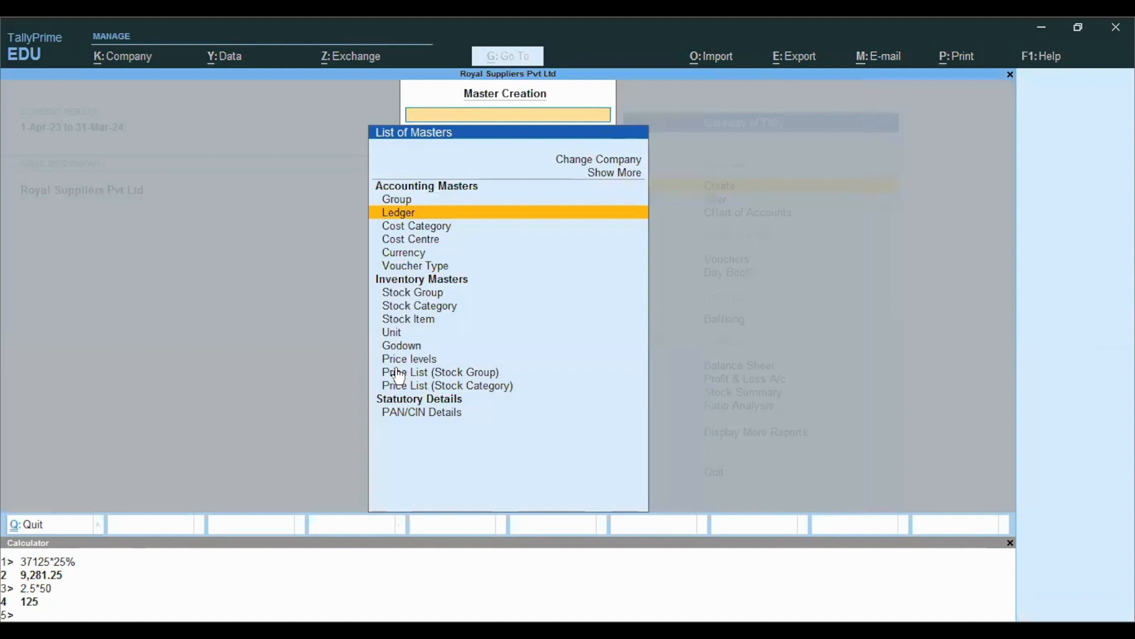
key("Escape")
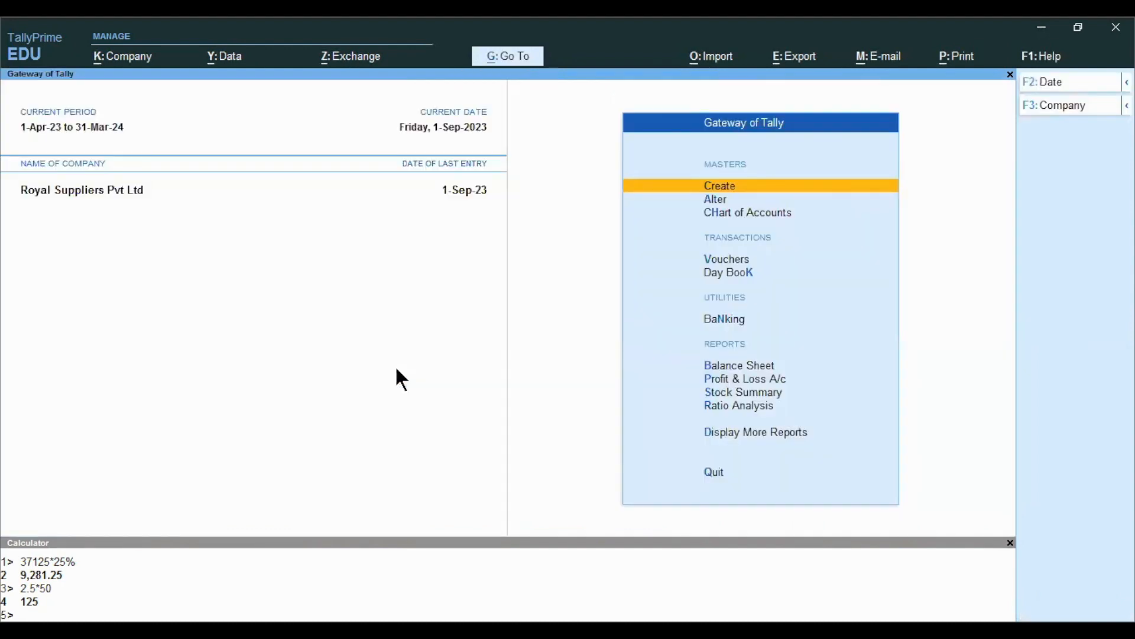
Open a new Purchase voucher
key("Down")
key("Down")
key("Down")
key("Down")
key("Up")
key("Return")
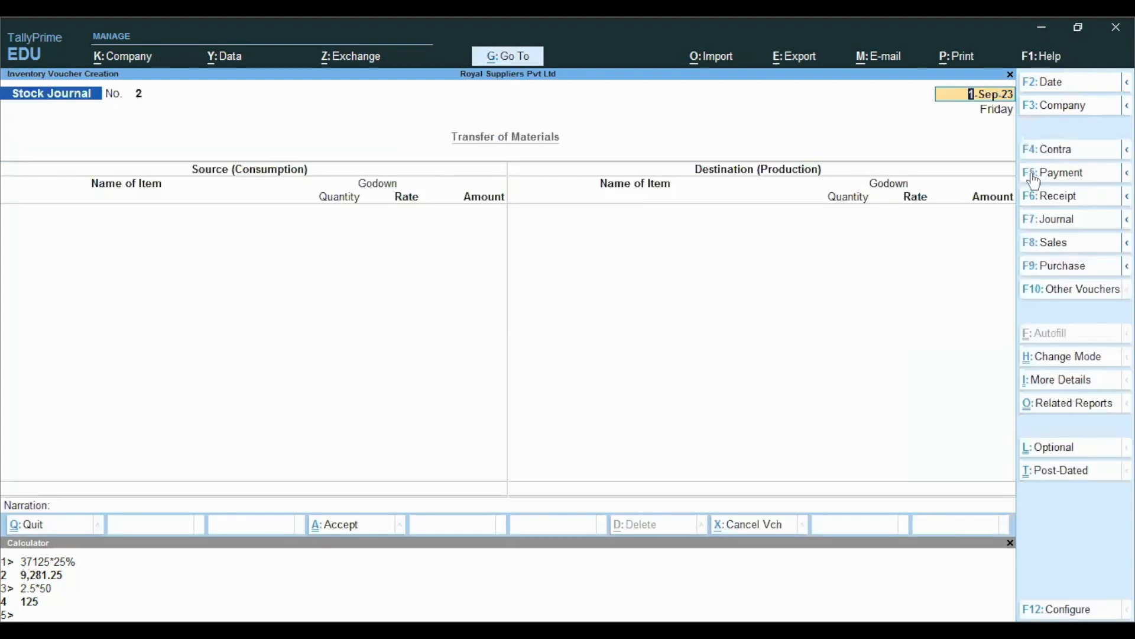
left_click(1045, 266)
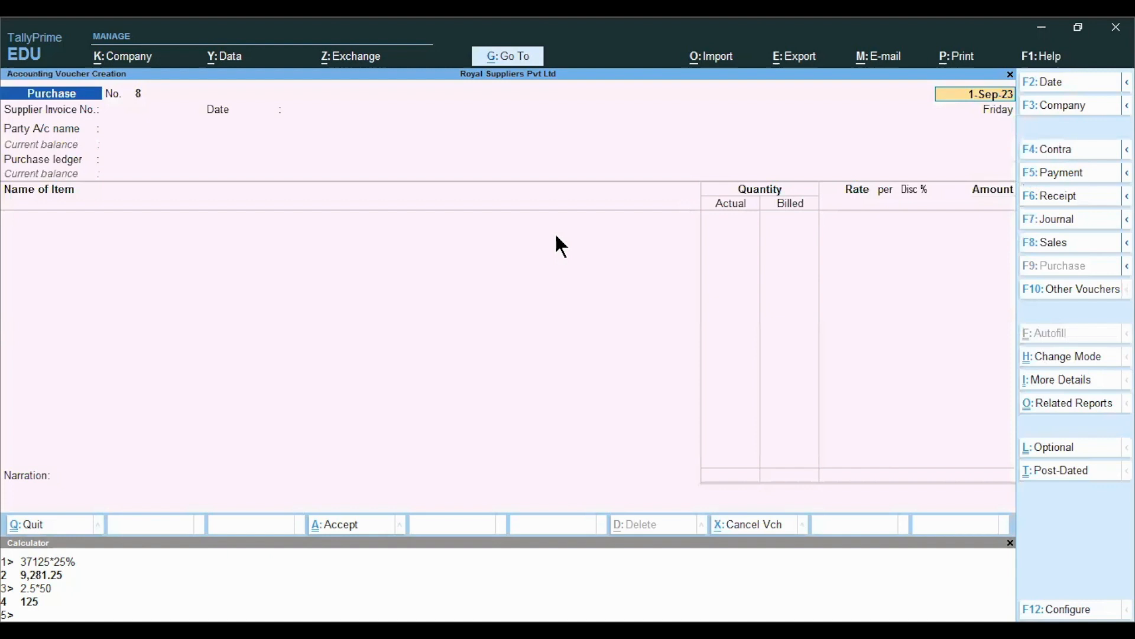
Set the purchase voucher date to 1-Apr-23 and the supplier invoice number to pur-100, keeping the same invoice date
type("1")
type("-4")
key("Return")
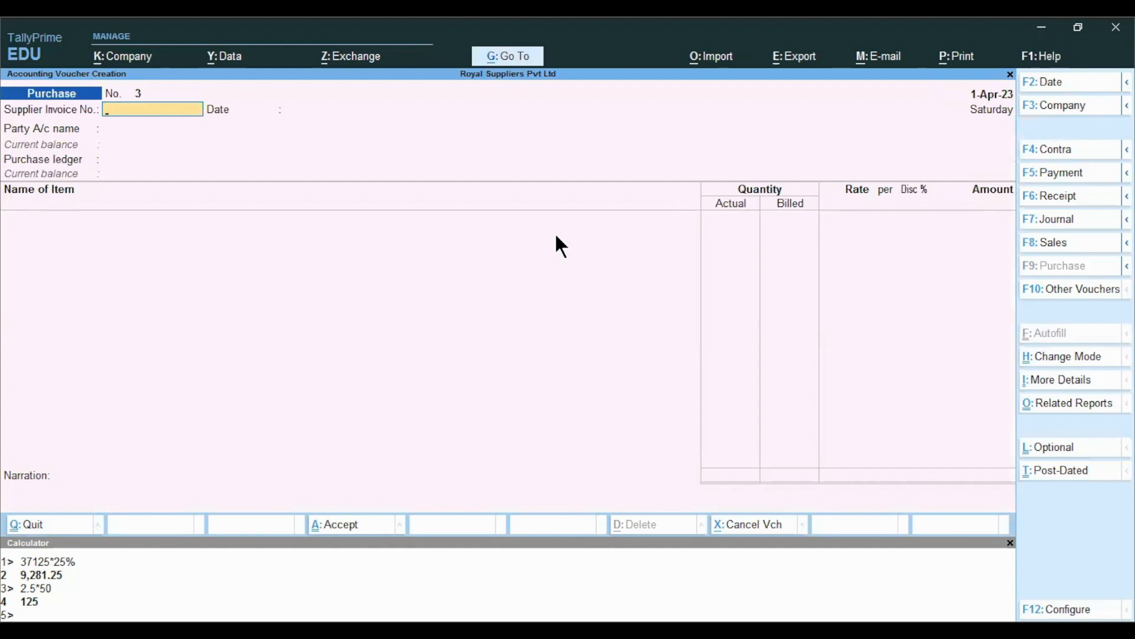
type("pur-100")
key("Return")
key("Return")
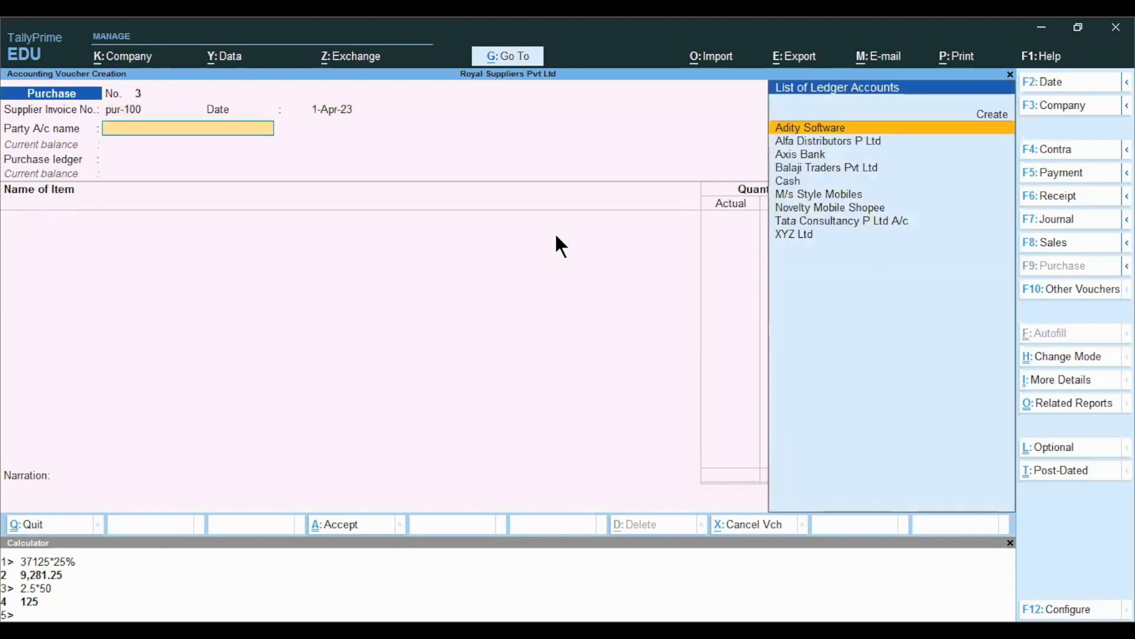
key("Down")
key("Down")
key("Down")
key("Down")
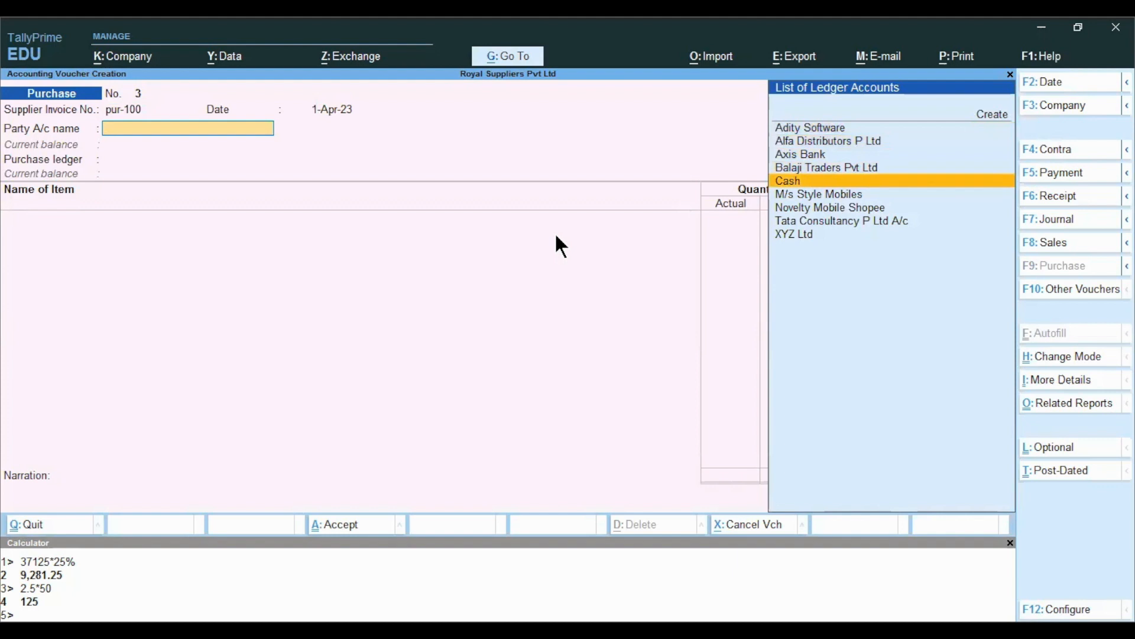
key("Return")
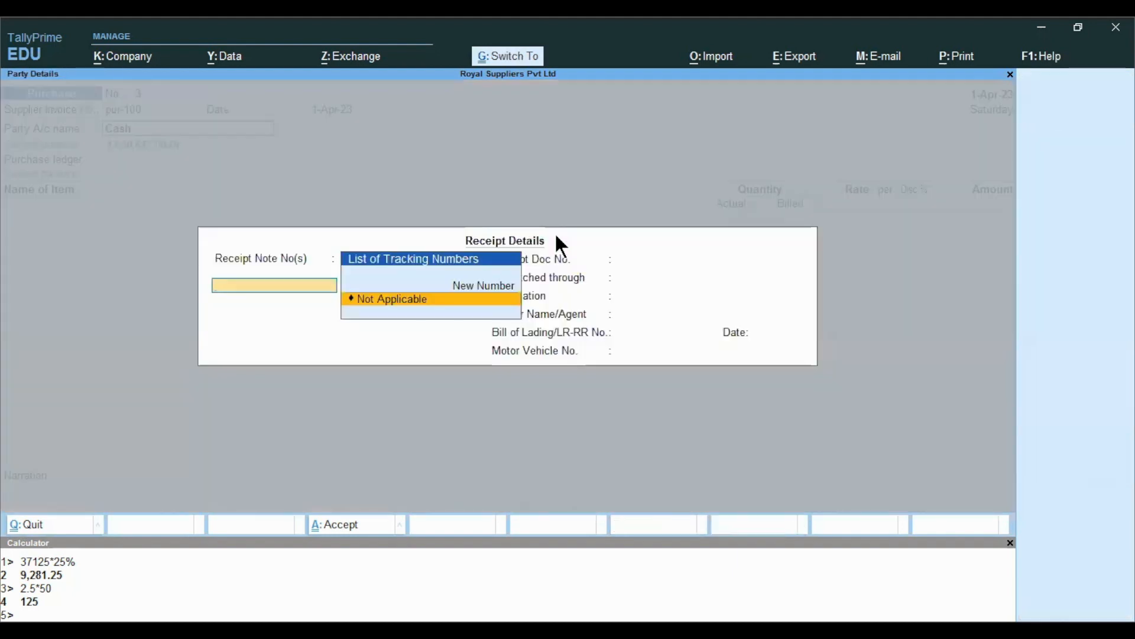
key("Escape")
Set Balaji Traders Pvt Ltd as the party account, accept its details, and use Purchase A/c as the purchase ledger
key("Up")
key("Up")
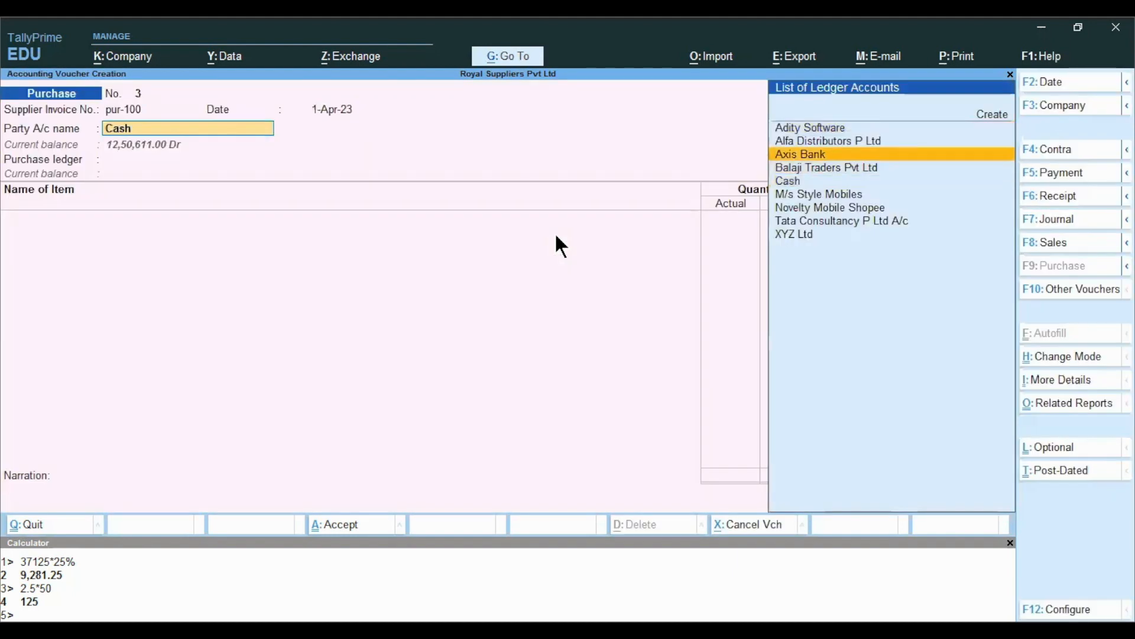
key("Return")
key("ctrl+a")
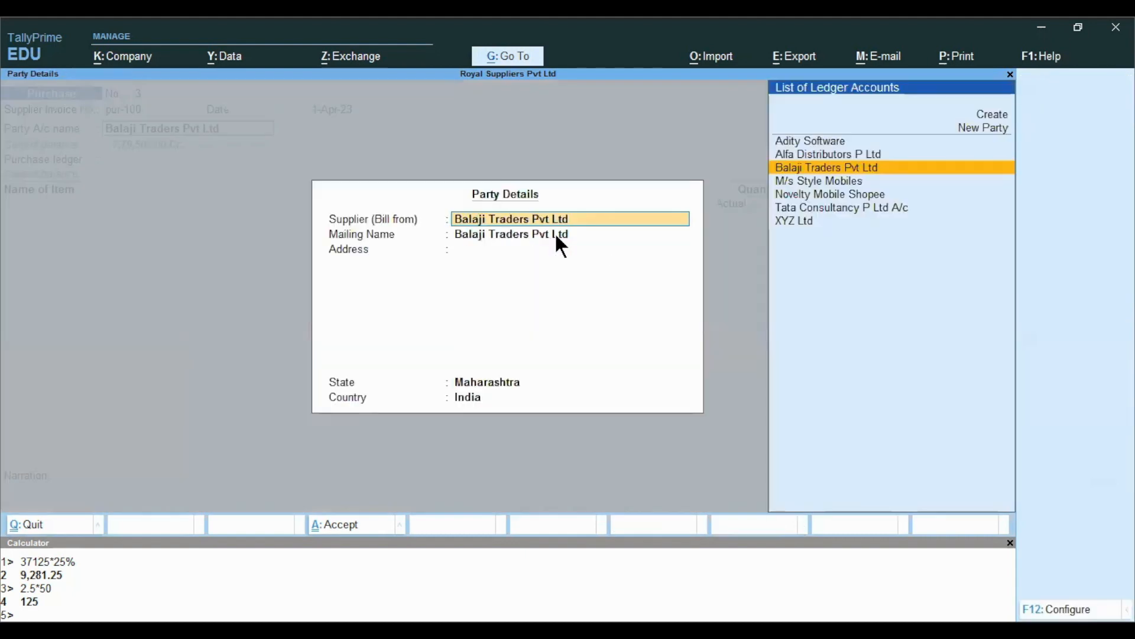
key("ctrl+a")
key("Return")
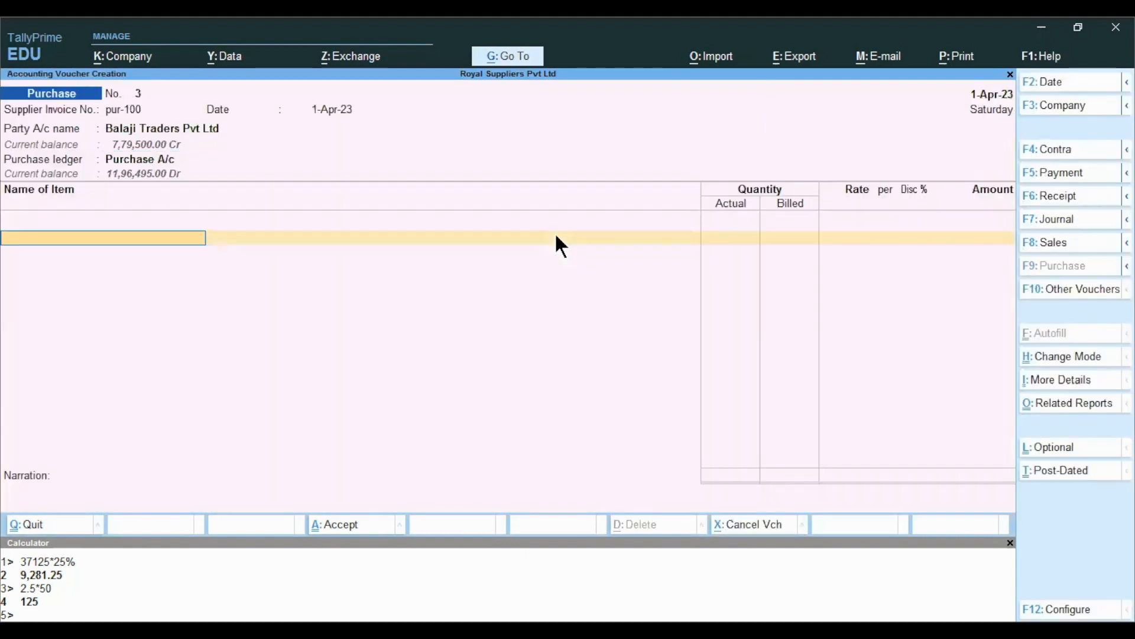
Add Mother Board to the purchase with 100 Nos actual and billed in the M G Road godown, without tracking or order numbers
type("M")
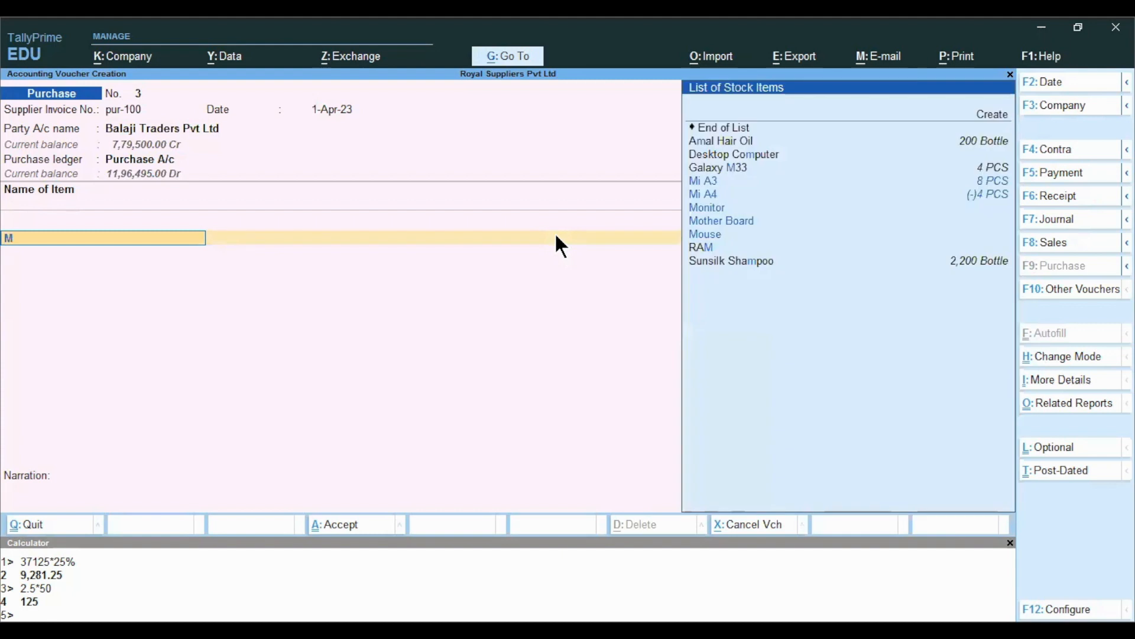
type("o")
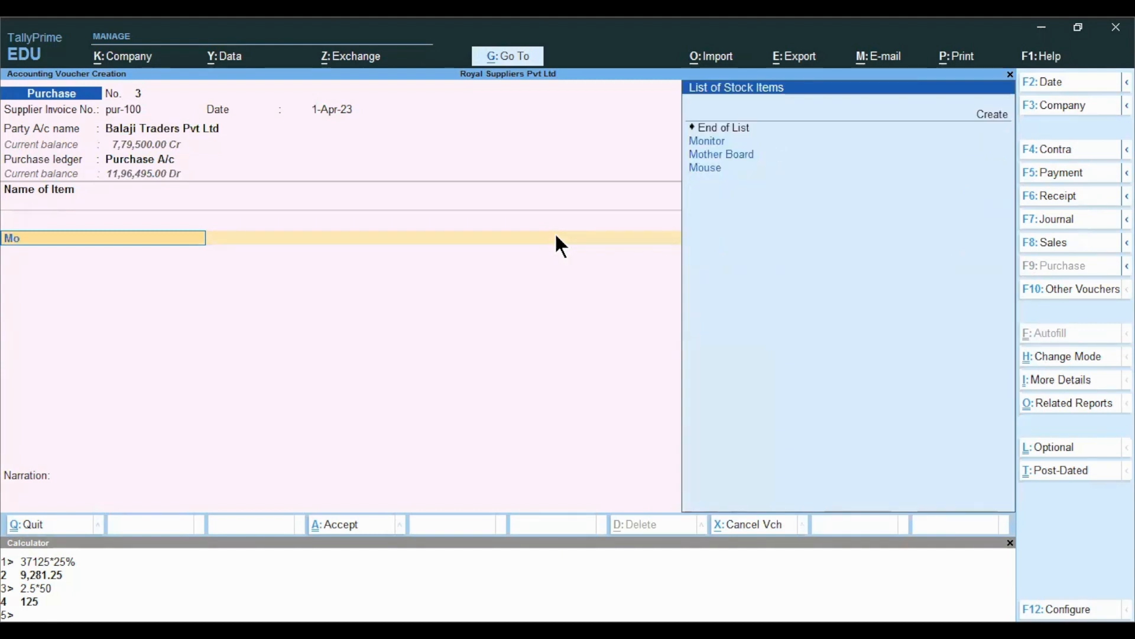
key("Down")
key("Down")
key("Return")
key("Return")
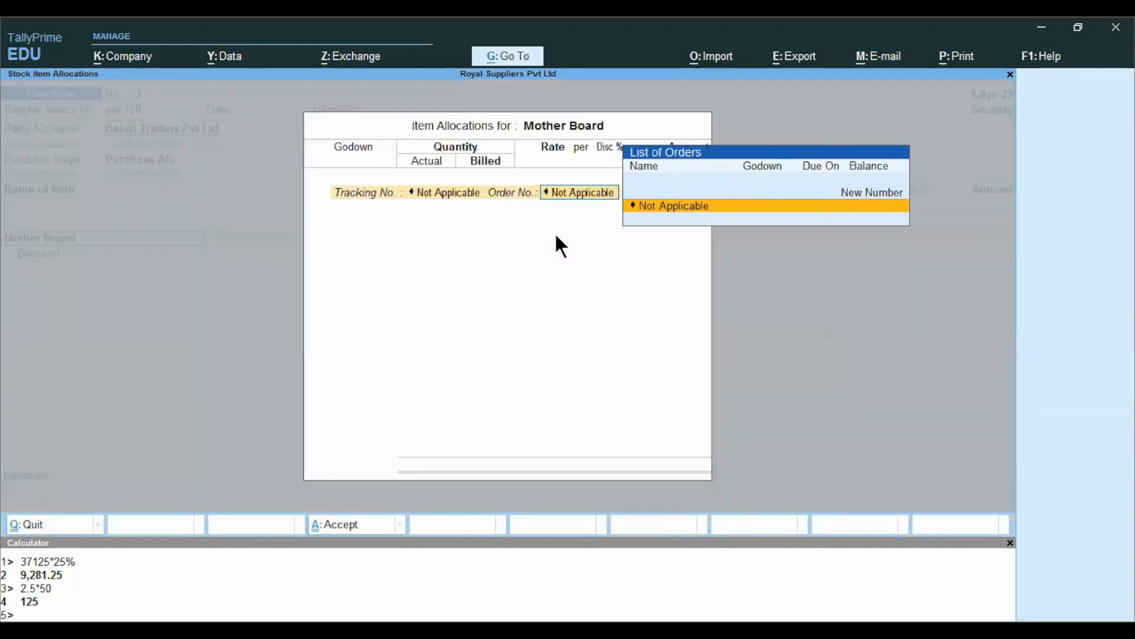
key("Return")
key("Down")
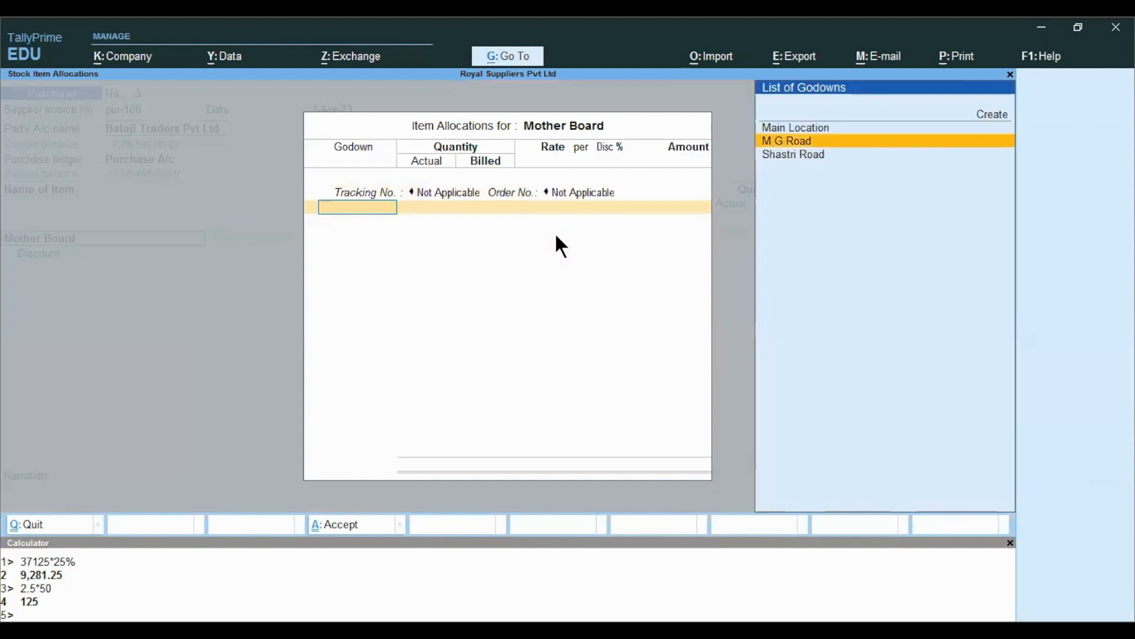
key("Return")
type("100")
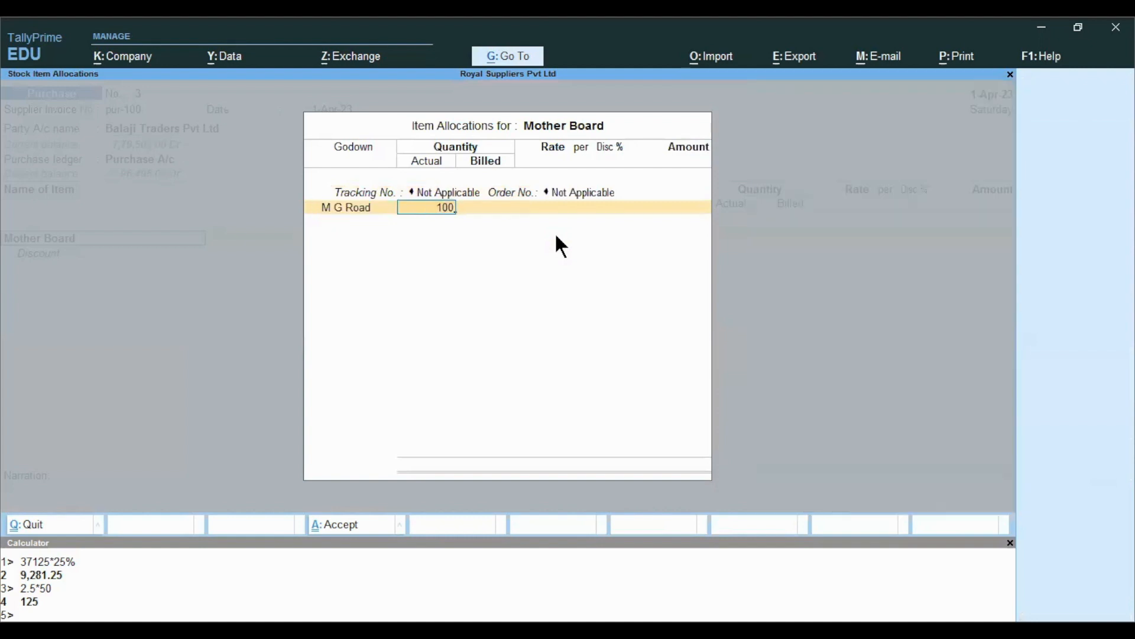
key("Return")
key("Return")
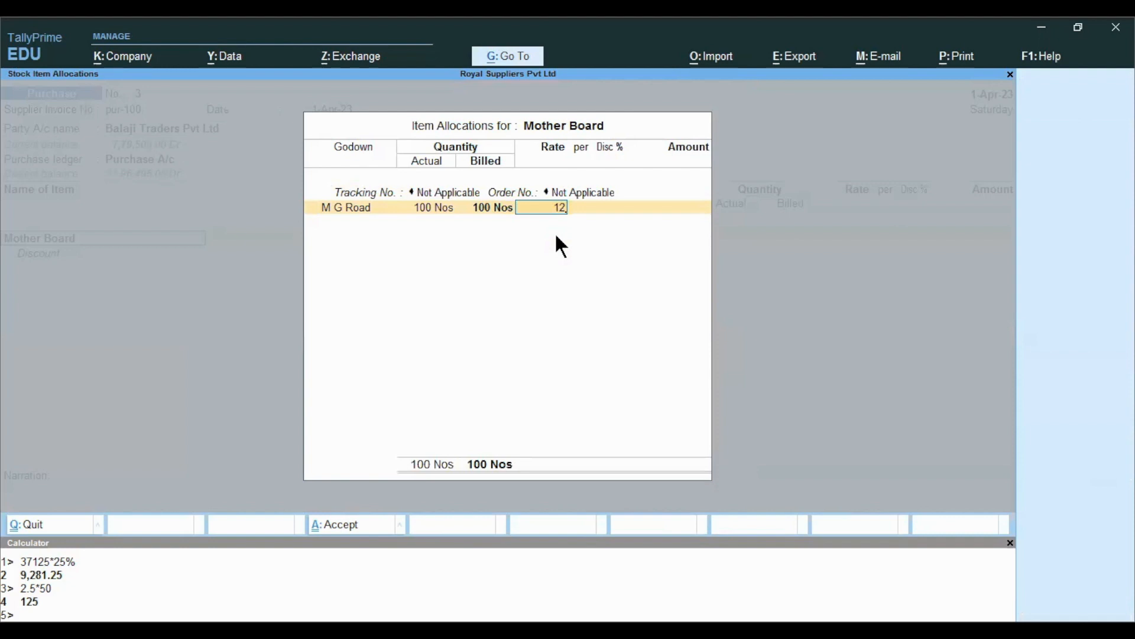
Set the Mother Board rate to 12,000 per Nos and accept the item line without a discount
type("12000")
key("Return")
key("Return")
key("Return")
key("Return")
key("Return")
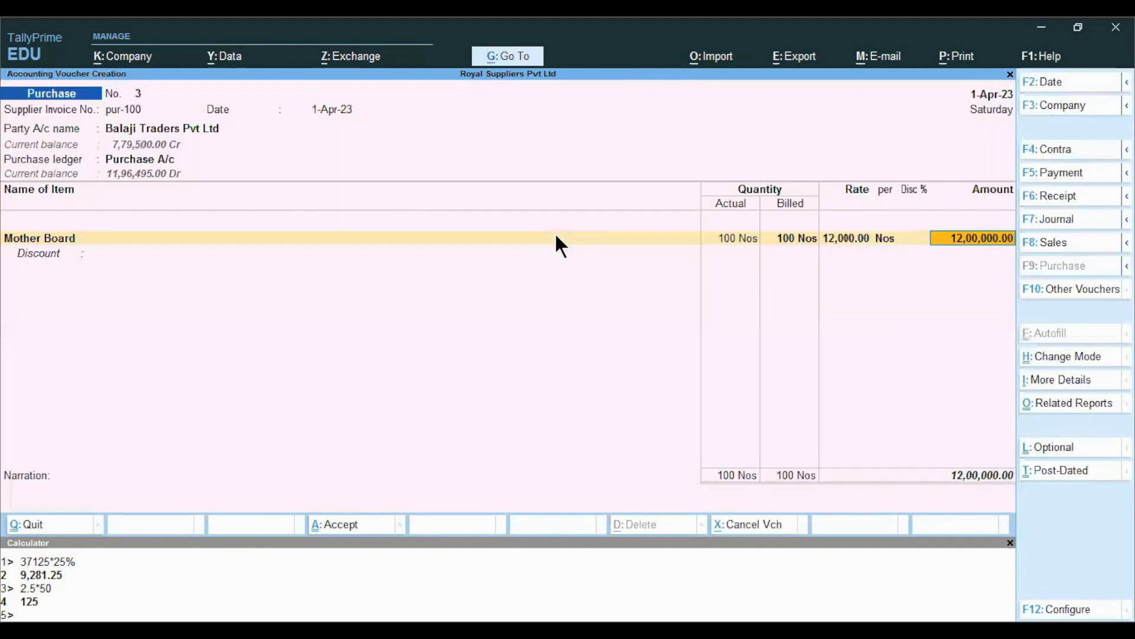
key("Return")
key("Return")
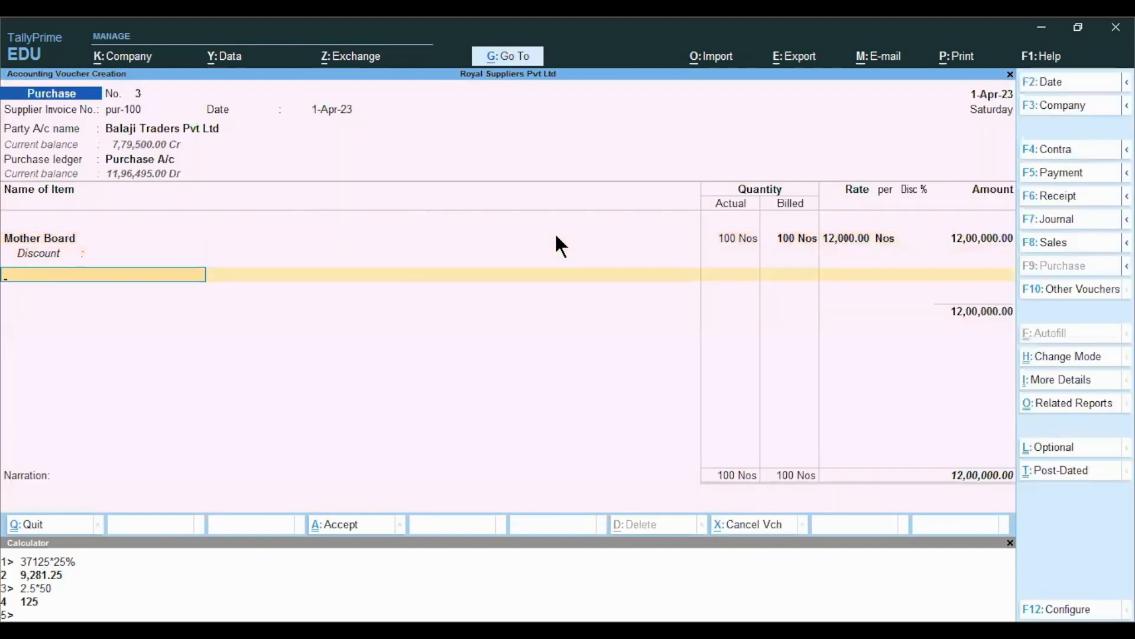
Add Processor to the purchase with 100 Nos actual and billed in the M G Road godown, without tracking or order numbers
type("Pro")
key("Return")
key("Return")
key("Return")
type("m g")
key("Return")
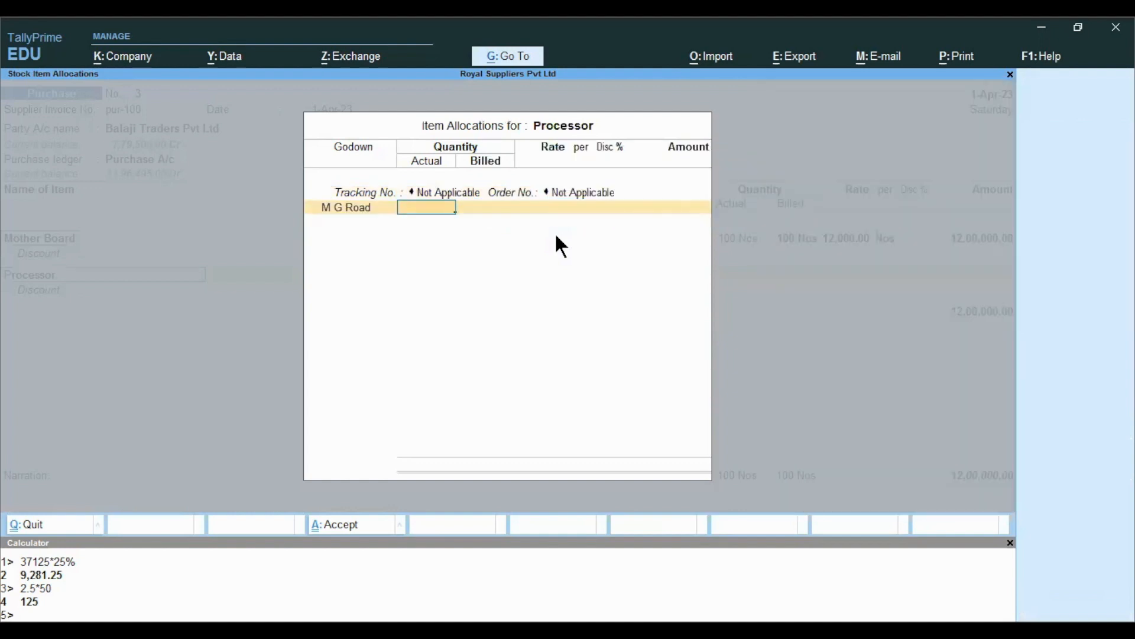
type("100")
key("Return")
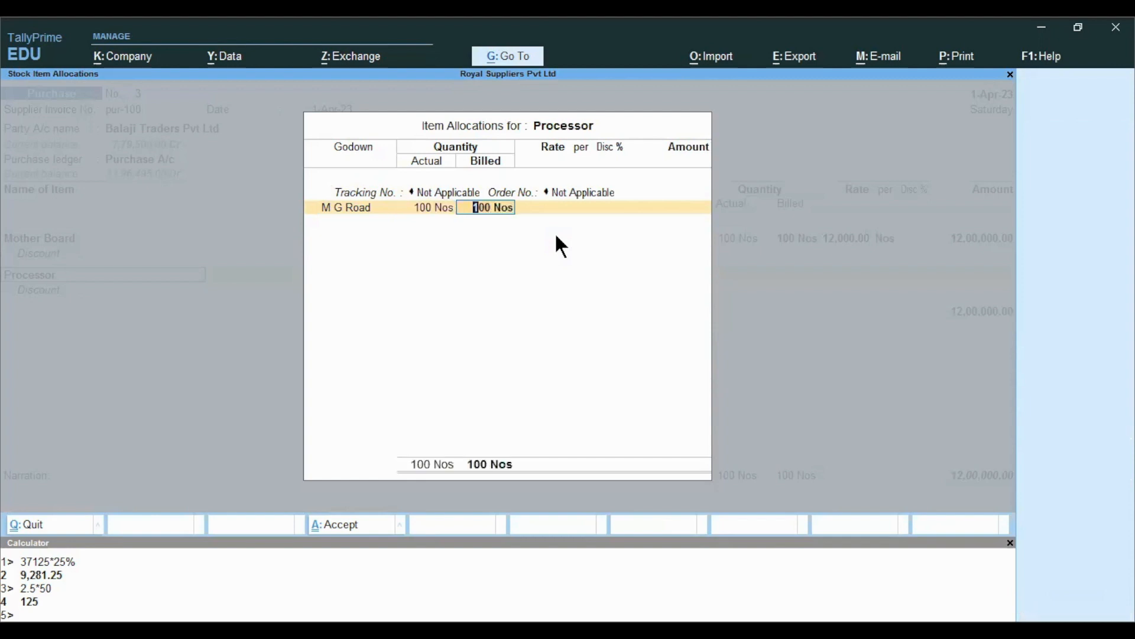
key("Return")
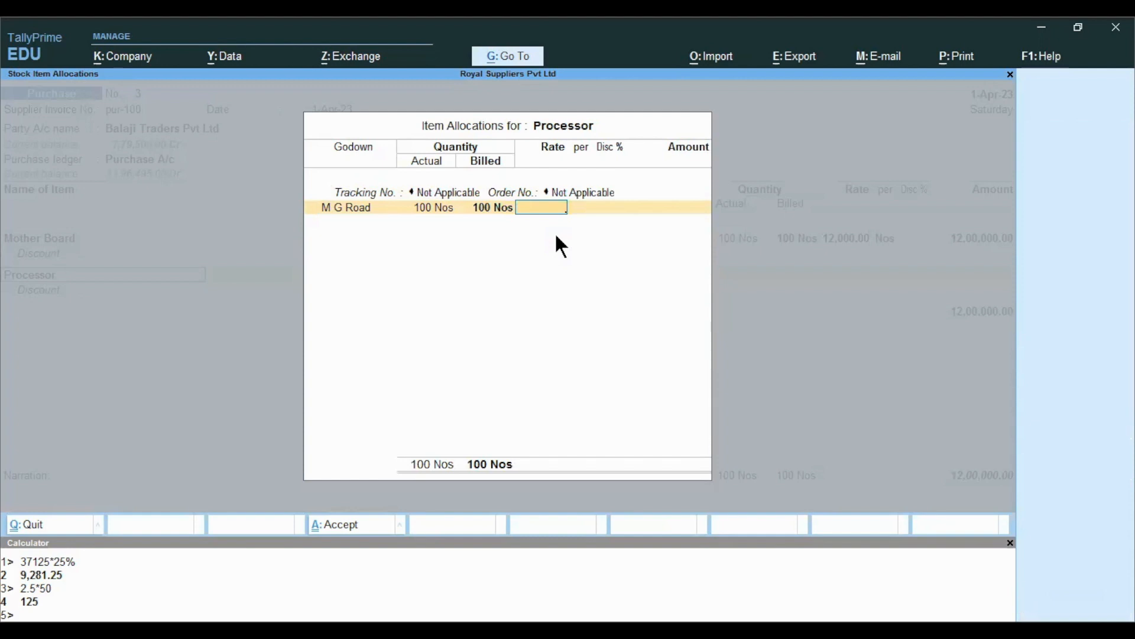
Set the Processor rate to 7,500 per Nos and accept the item line without a discount
type("7500")
key("Return")
key("Return")
key("Return")
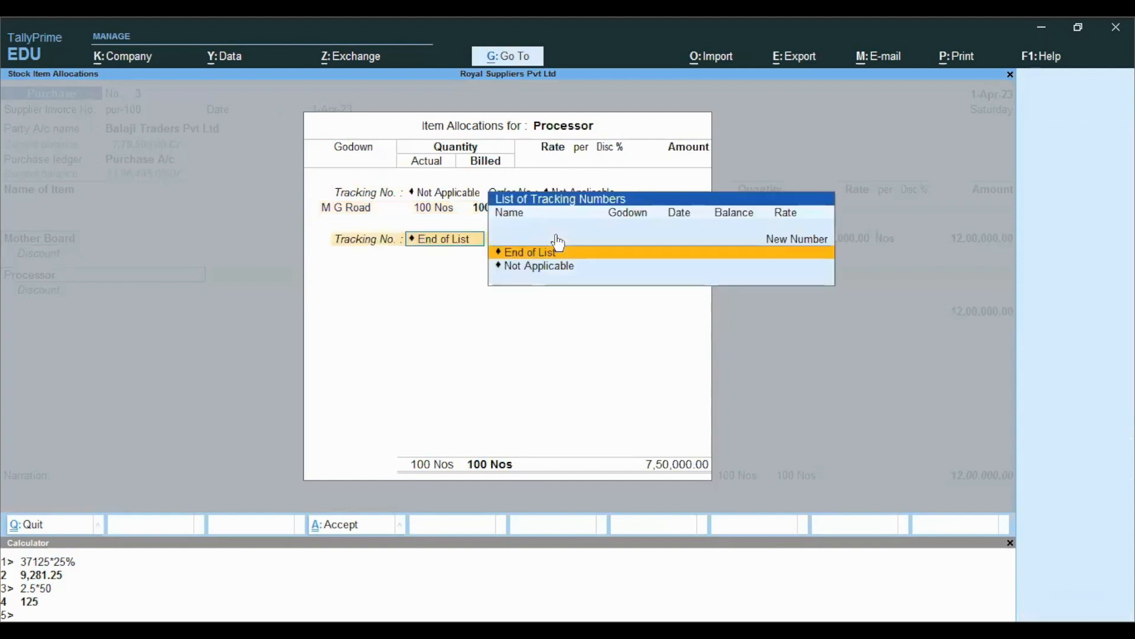
key("Return")
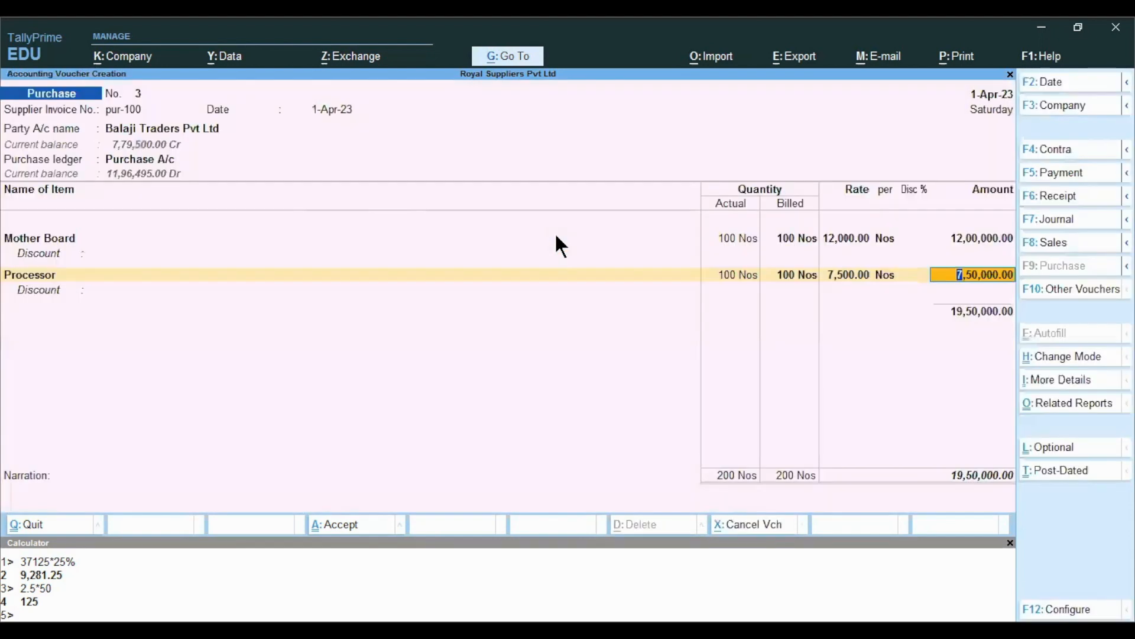
key("Return")
key("Return")
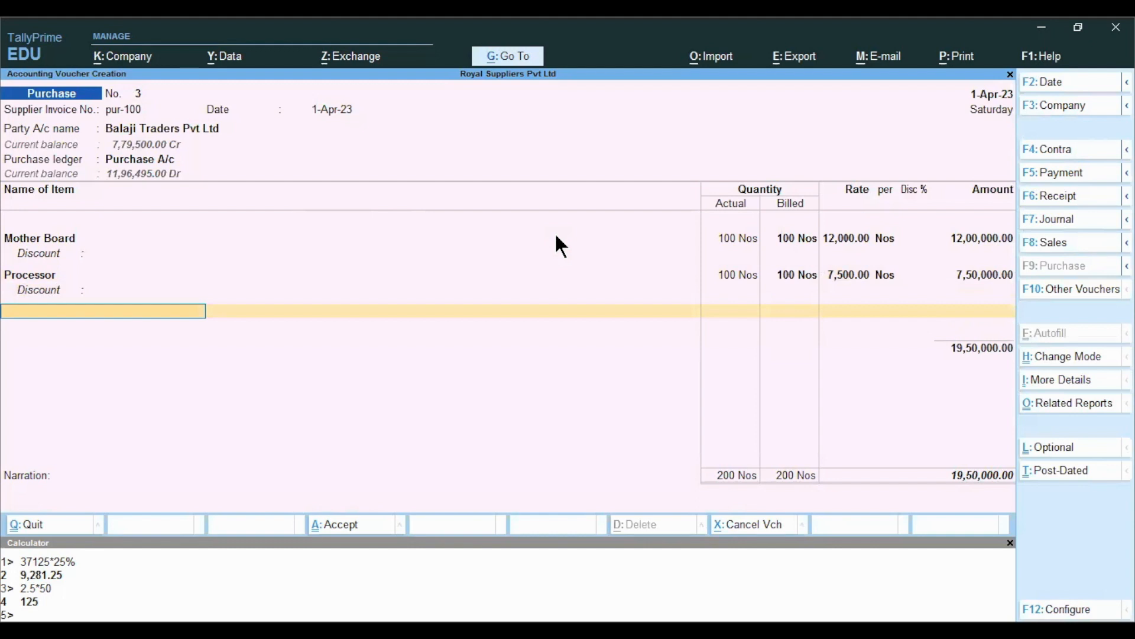
Add Hard Disk to the purchase with 100 Nos actual and billed in the M G Road godown, without tracking or order numbers
type("Hard")
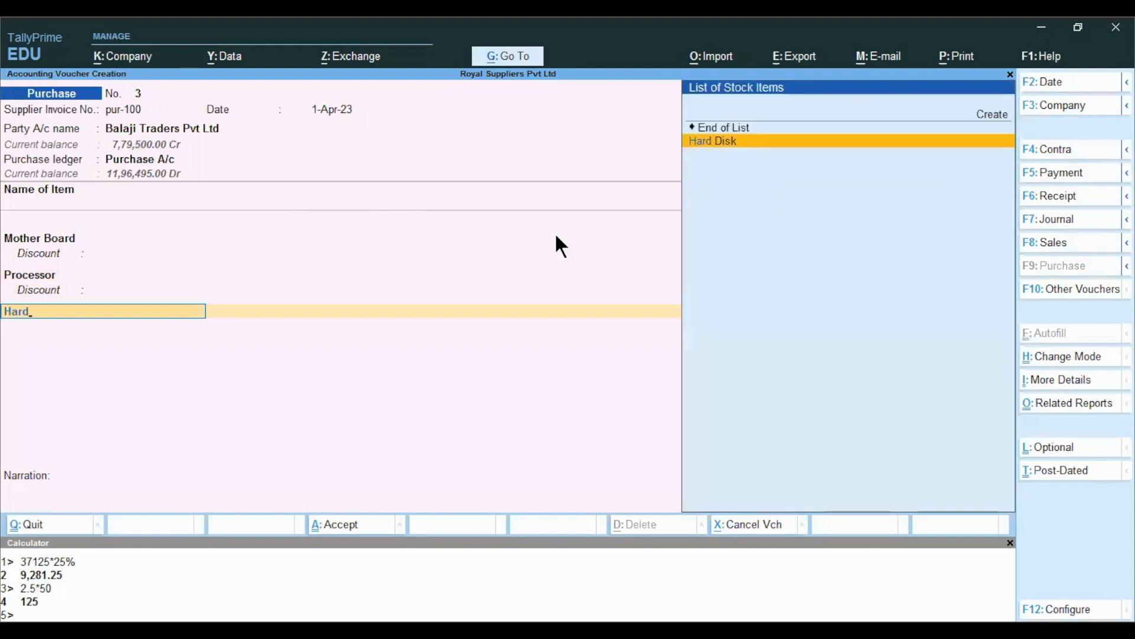
key("Return")
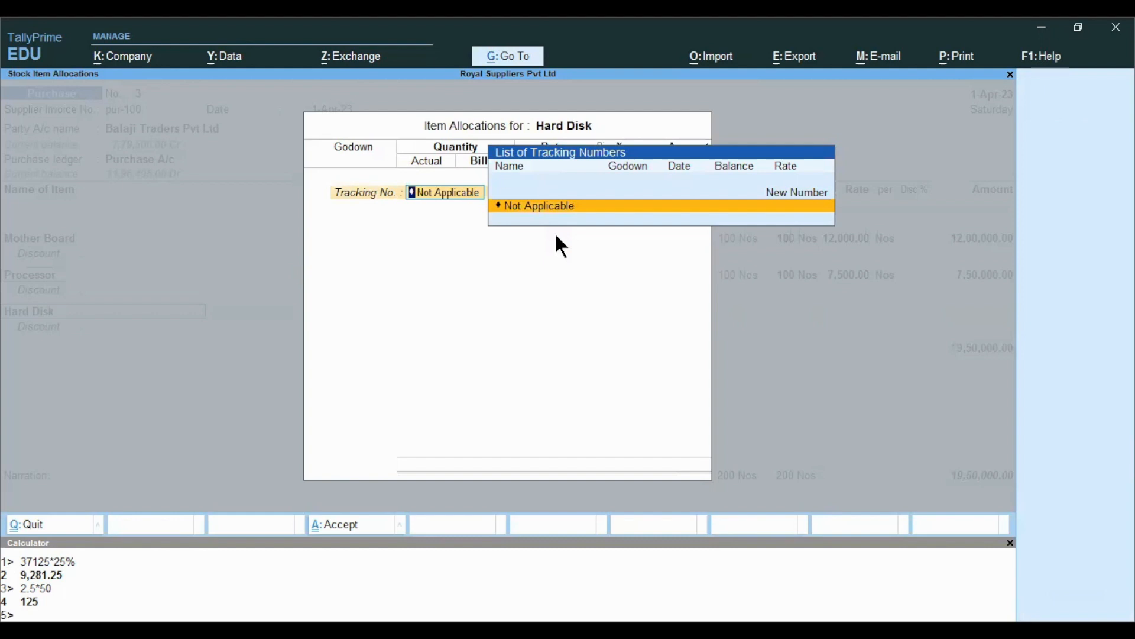
key("Return")
key("Return")
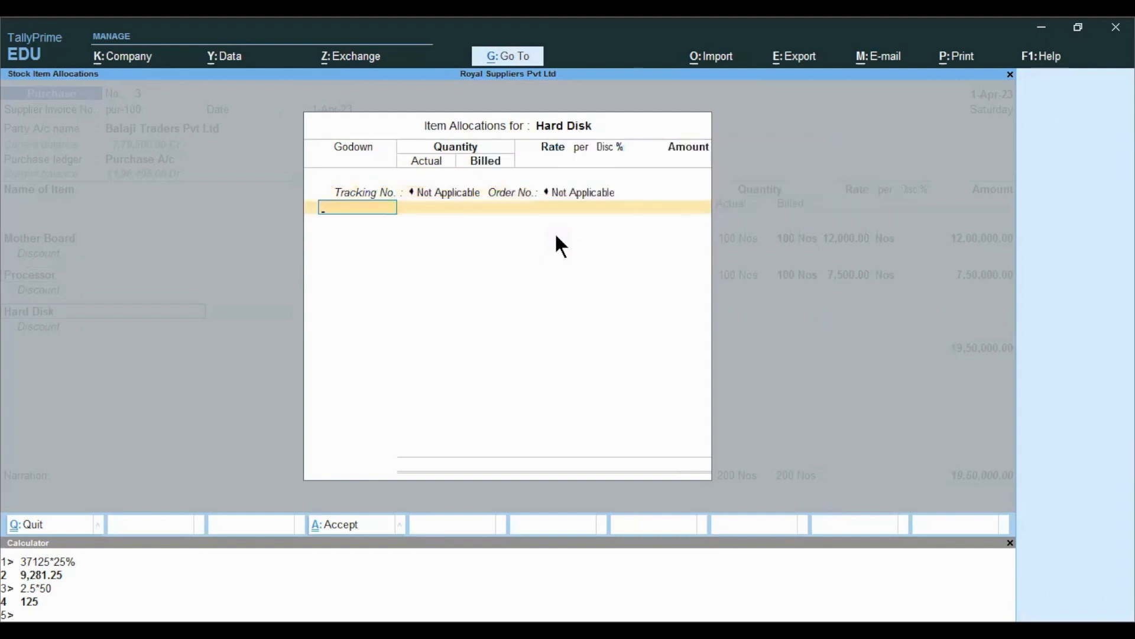
type("M")
key("Return")
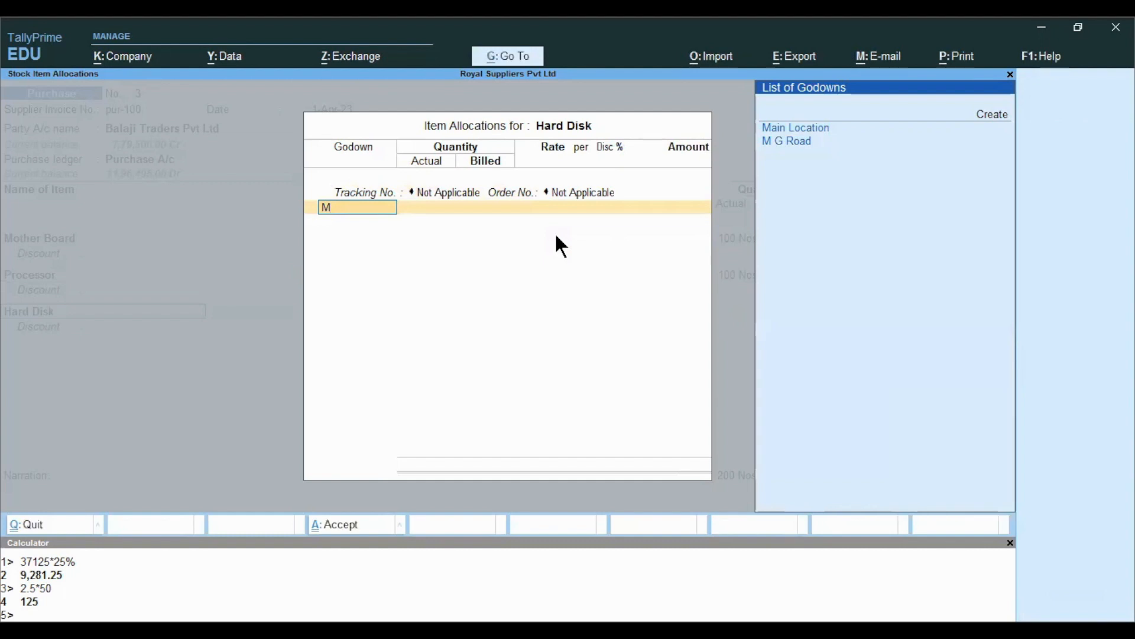
key("Down")
key("Return")
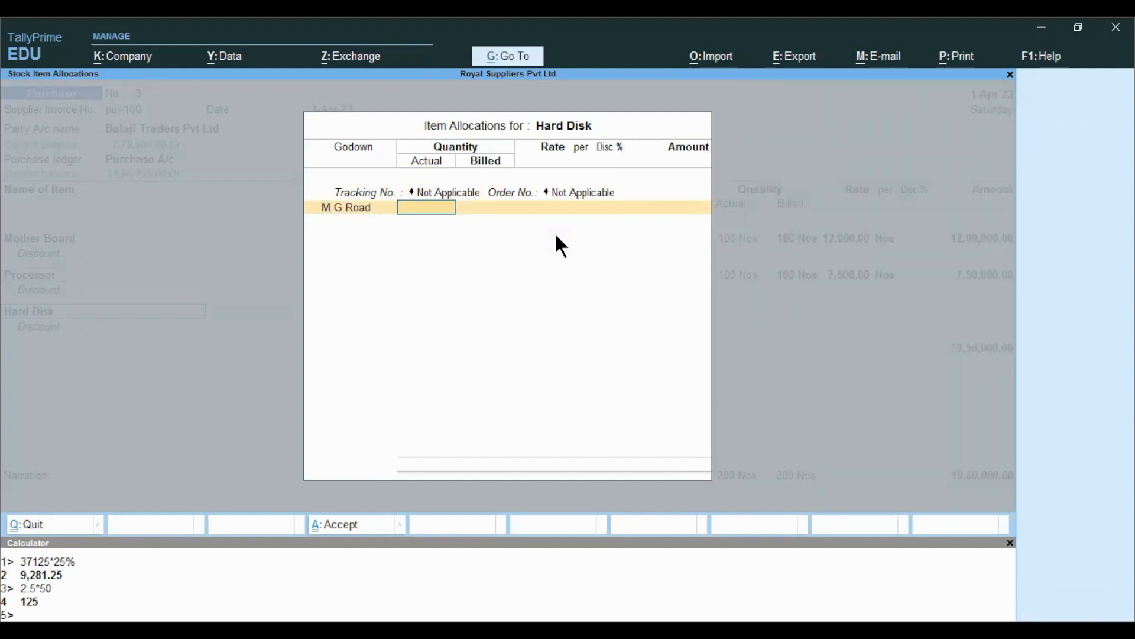
type("100")
key("Return")
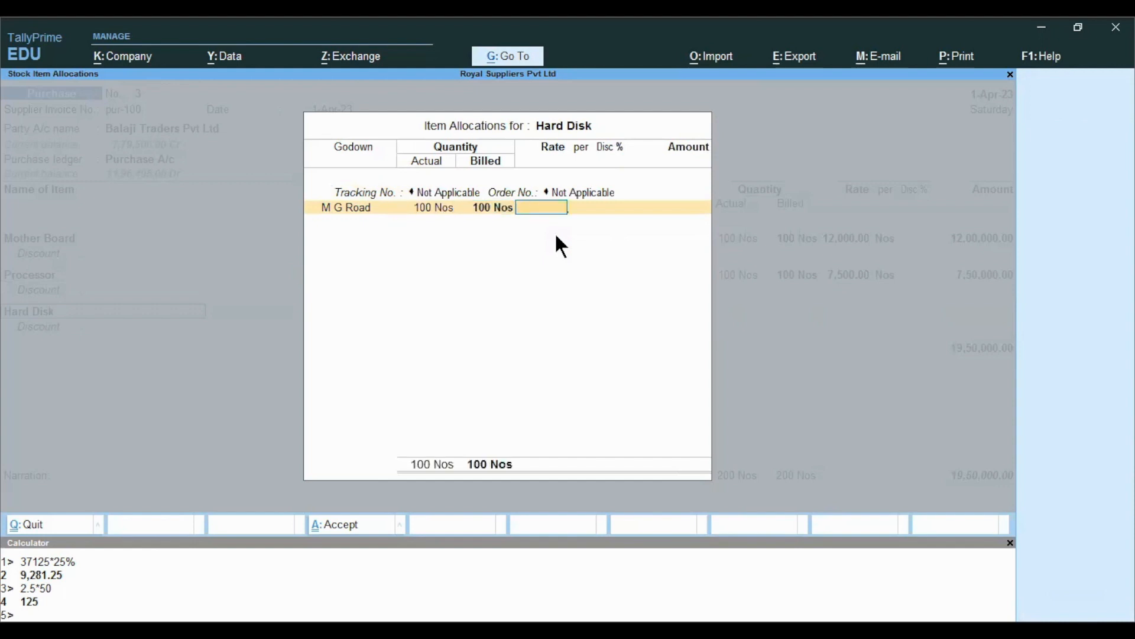
Set the Hard Disk rate to 7,000 per Nos and accept the item line without a discount
type("7,000")
key("Return")
key("Return")
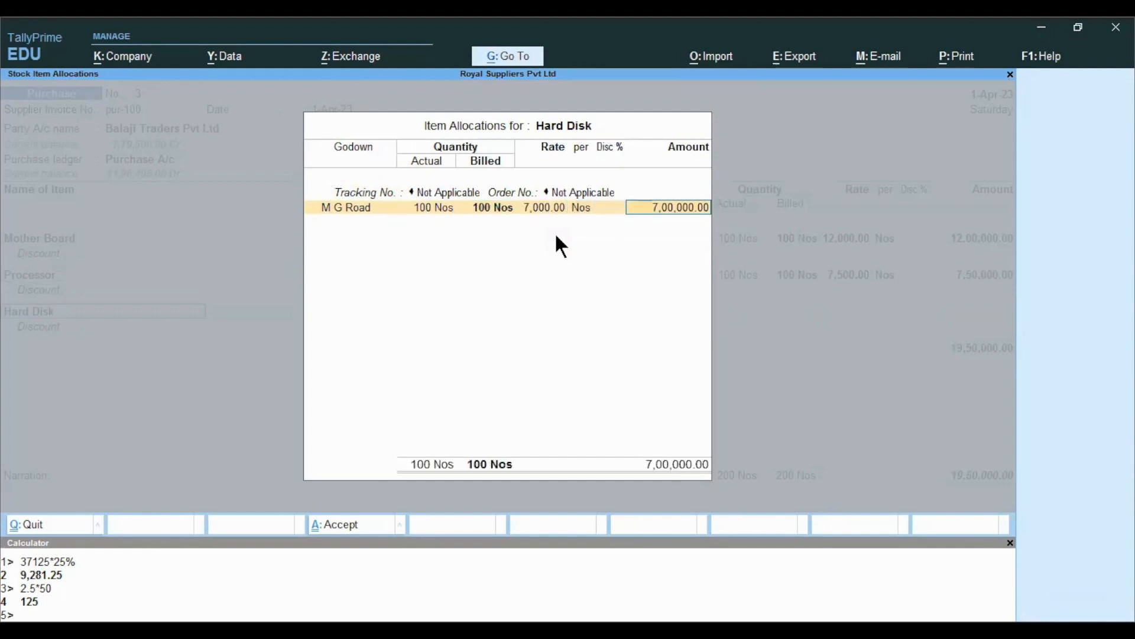
key("Return")
key("Return")
key("Return")
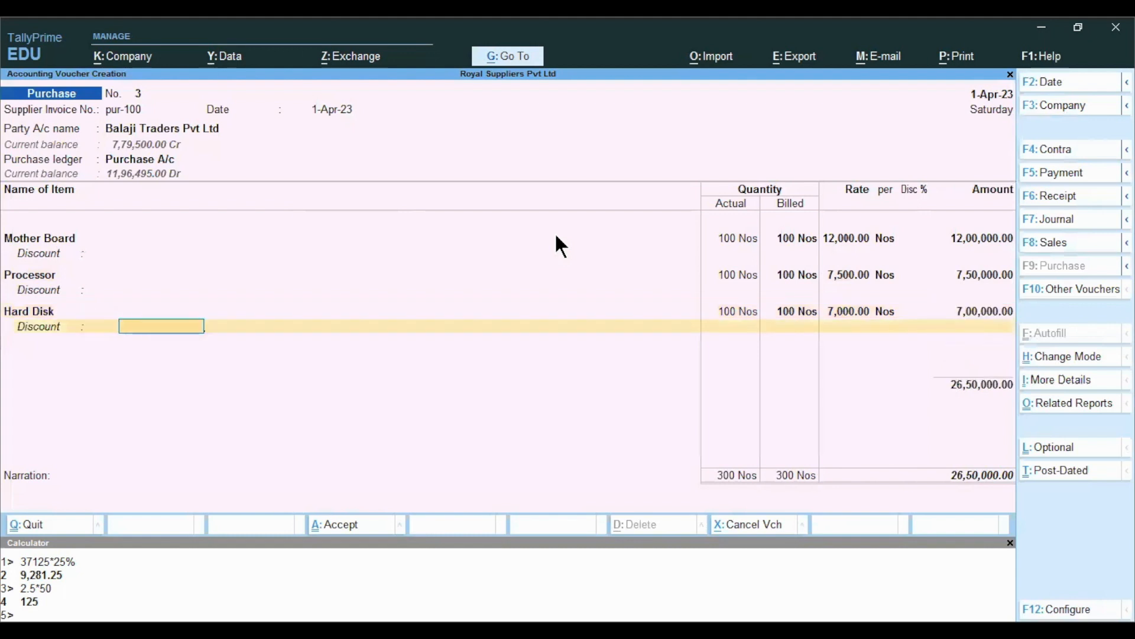
key("Return")
Add RAM to the purchase with 100 Nos actual and billed in the M G Road godown, without tracking or order numbers
type("ram")
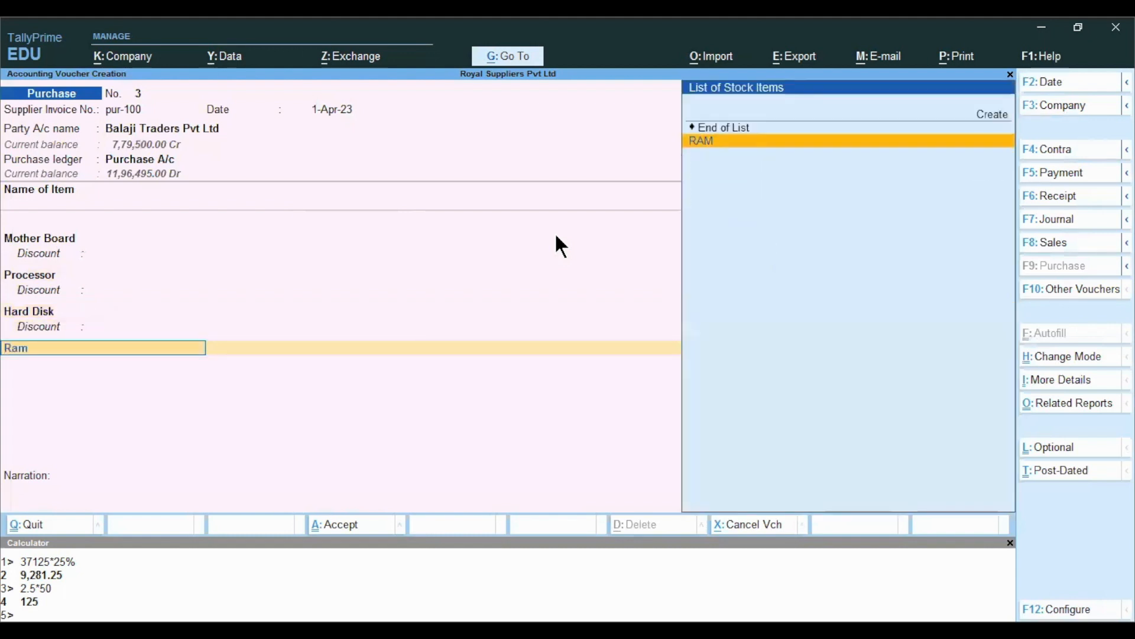
key("Return")
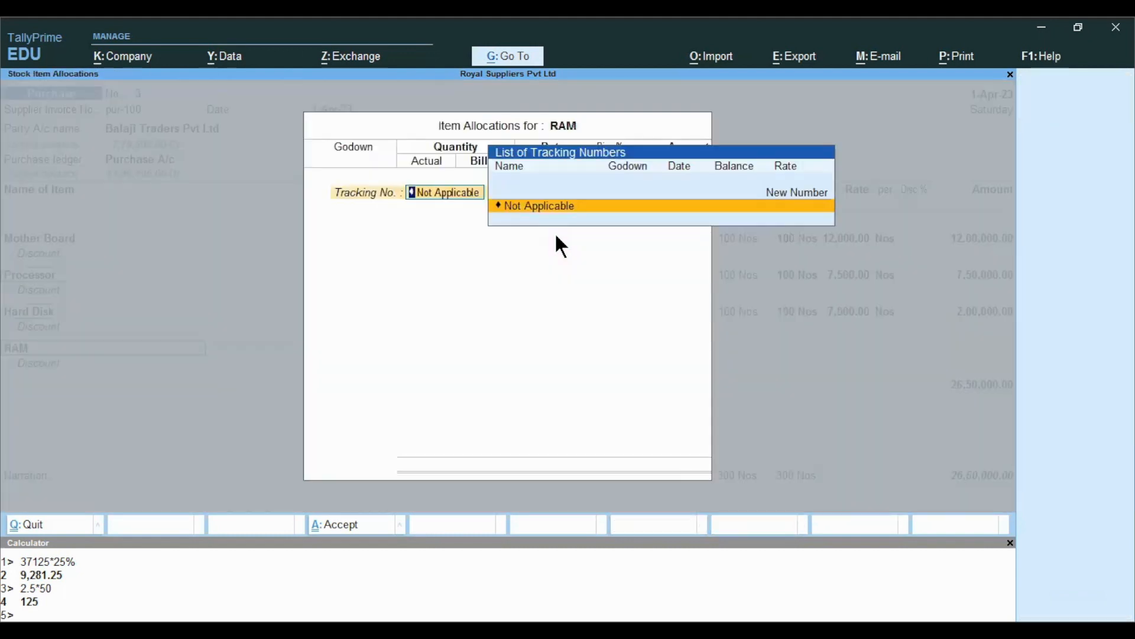
key("Return")
key("Return")
key("Down")
key("Return")
type("100")
key("Return")
key("Return")
Set the RAM rate to 500 per Nos and accept the item line without a discount
type("500")
key("Return")
key("Return")
key("Return")
key("Return")
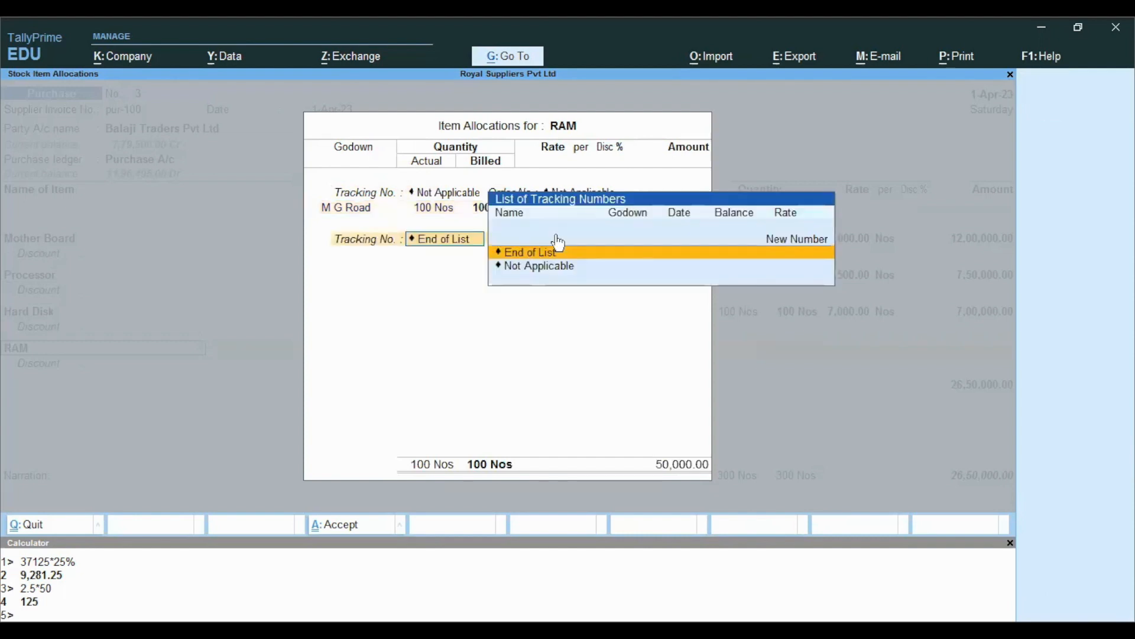
key("Return")
key("Return")
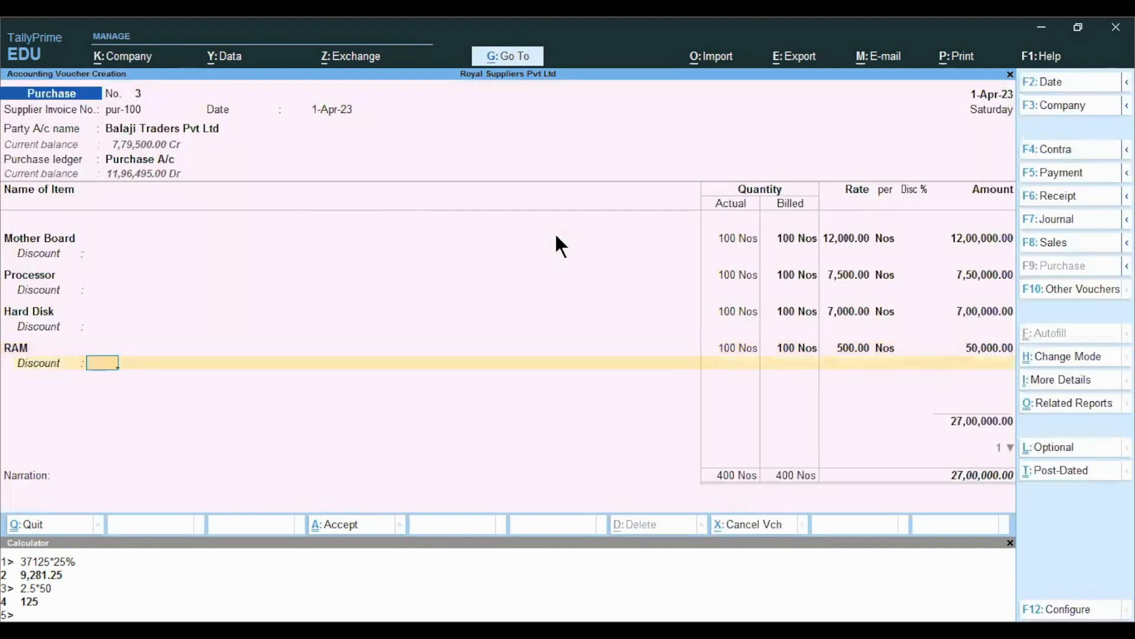
key("Return")
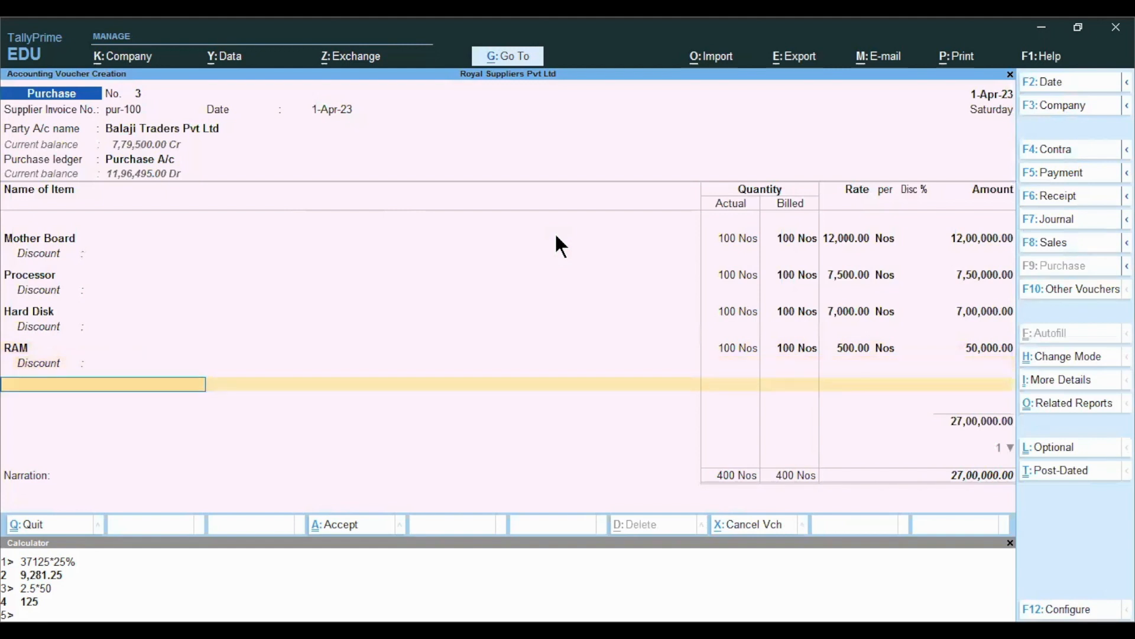
Add Mouse to the purchase with 100 Nos actual and billed in the M G Road godown, without tracking or order numbers
type("Mouse")
key("Return")
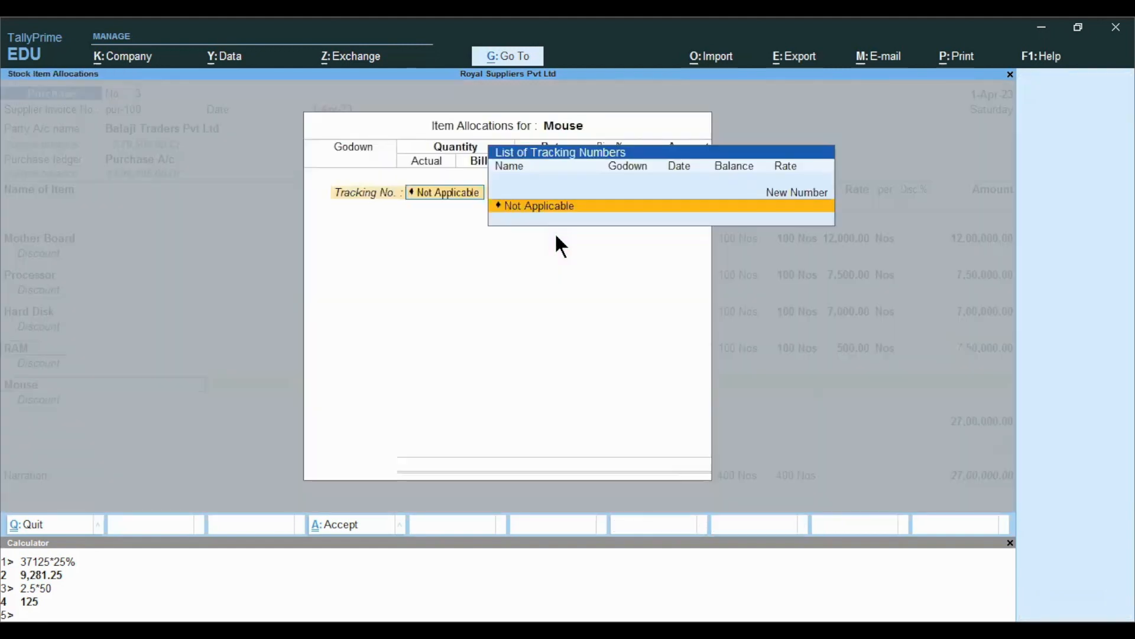
key("Return")
key("Down")
key("Return")
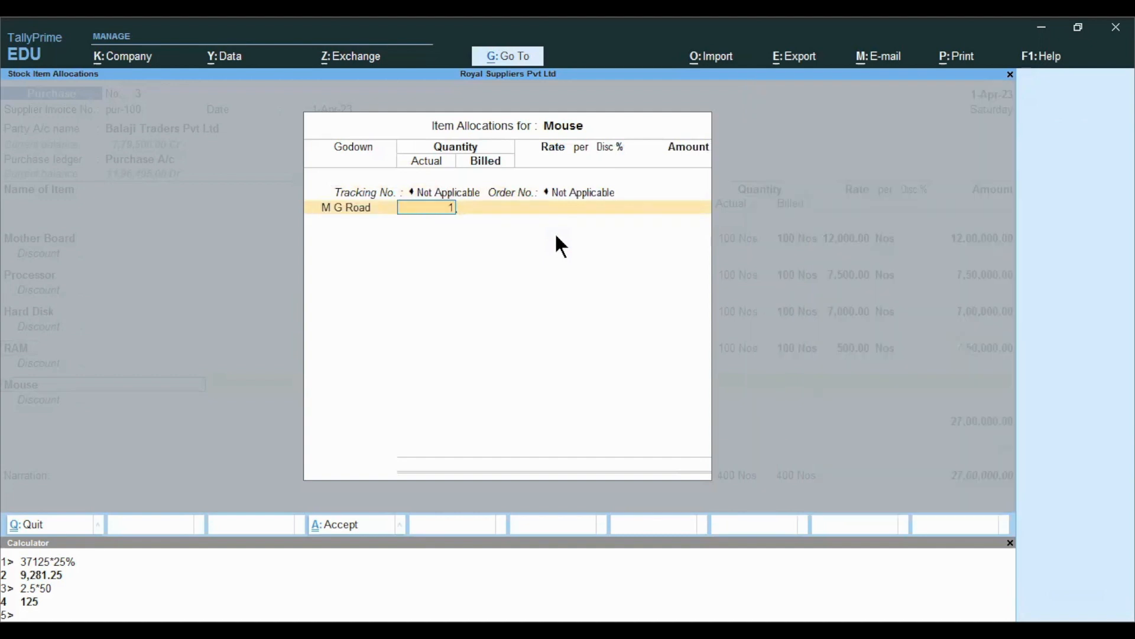
type("100")
key("Return")
type("1")
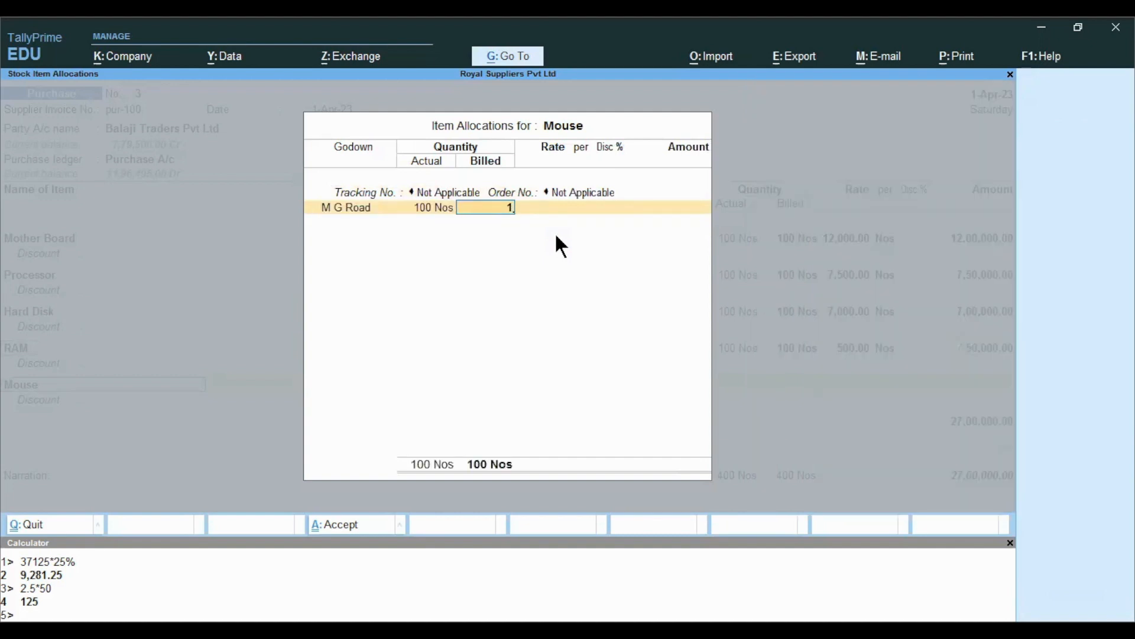
type("00")
key("Return")
Set the Mouse rate to 200 per Nos and accept the item line without a discount
type("200")
key("Return")
key("Return")
key("Return")
key("Return")
key("Return")
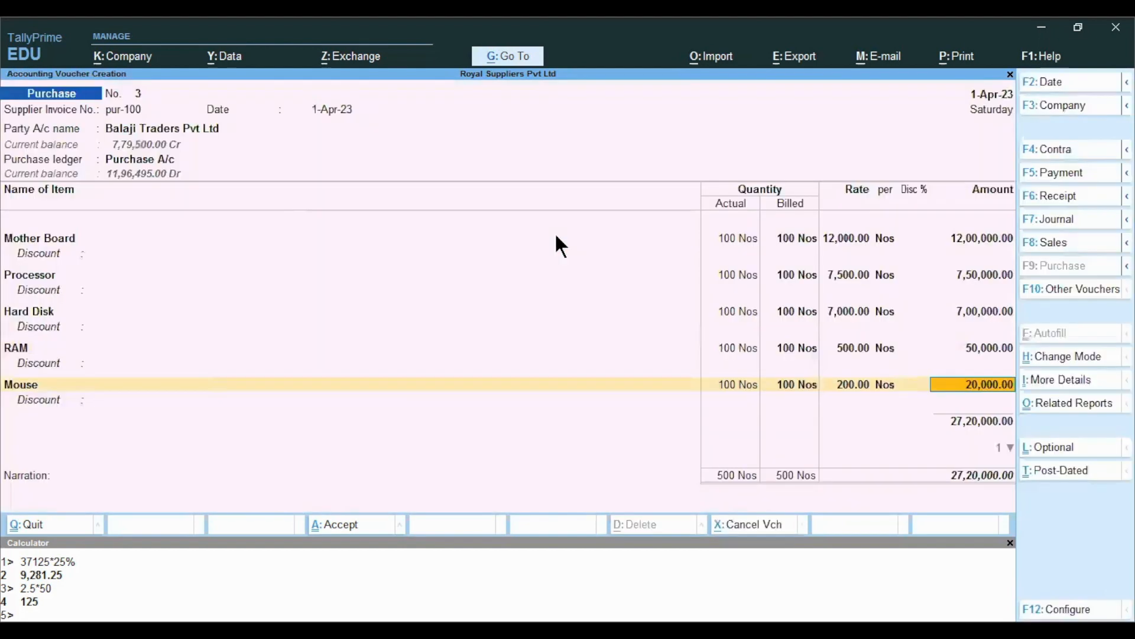
key("Return")
key("Return")
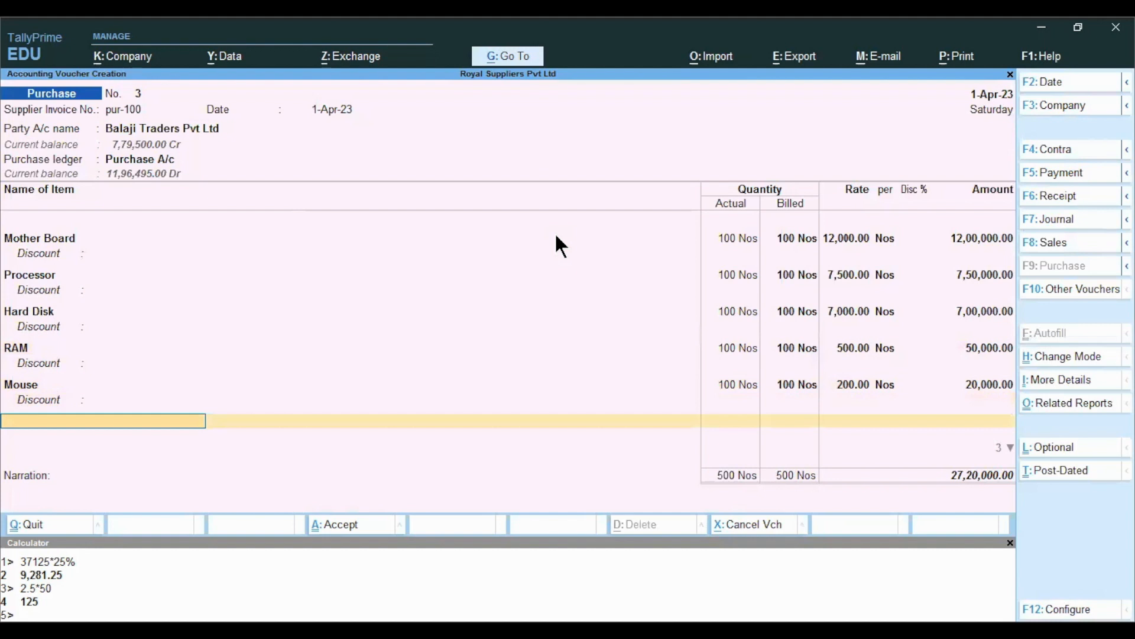
Add Keyboard to the purchase with 100 Nos actual and billed in the M G Road godown, without tracking or order numbers
type("key")
key("Return")
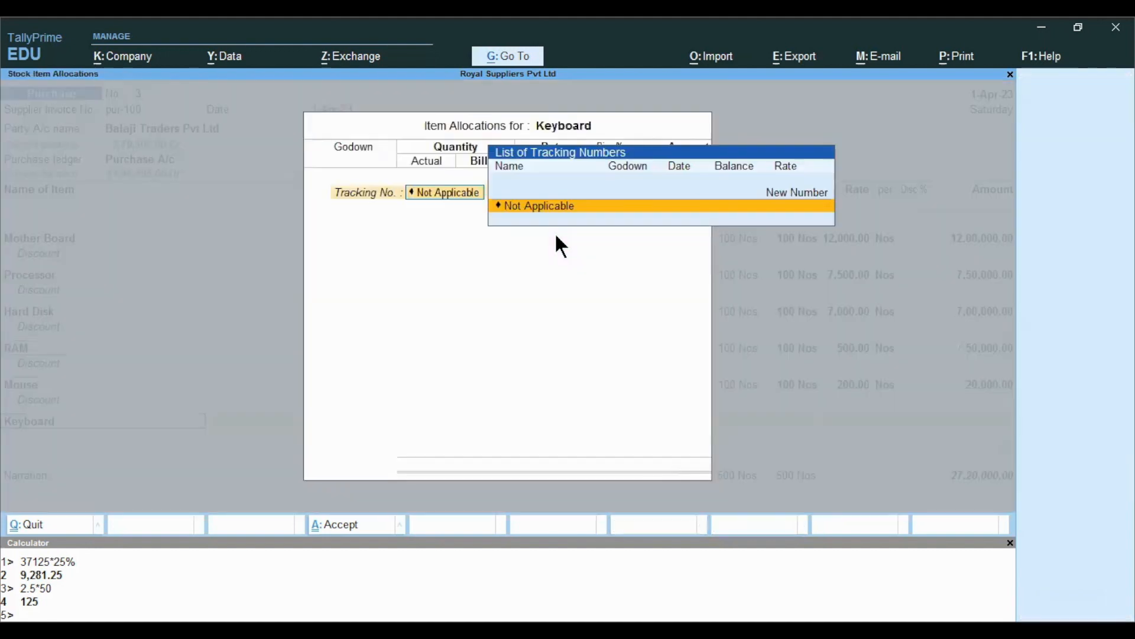
key("Return")
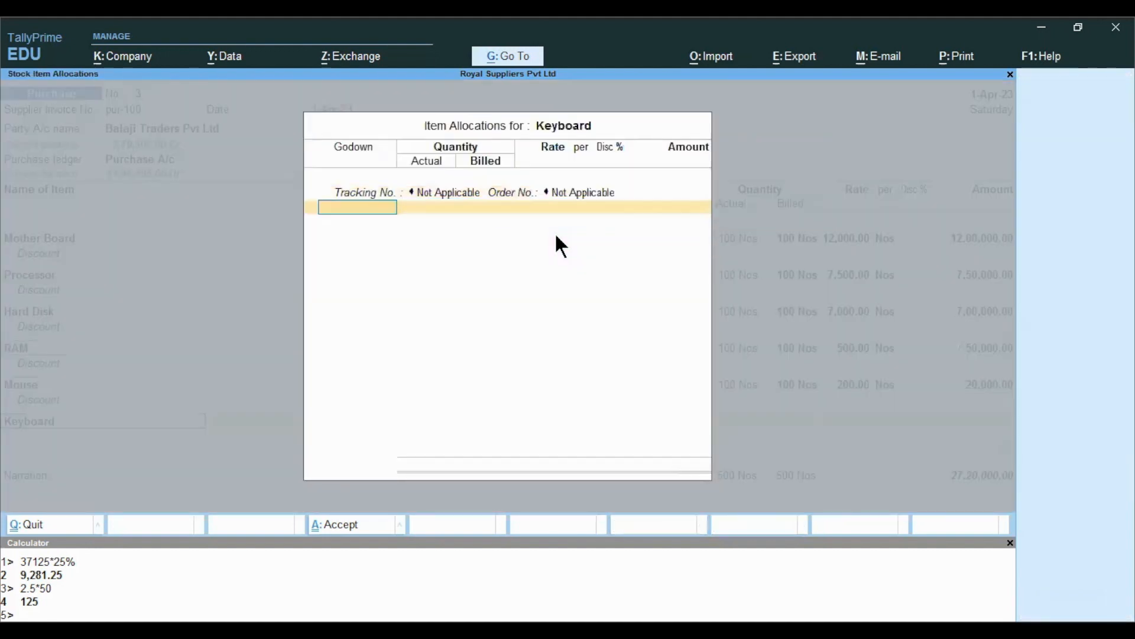
type("M")
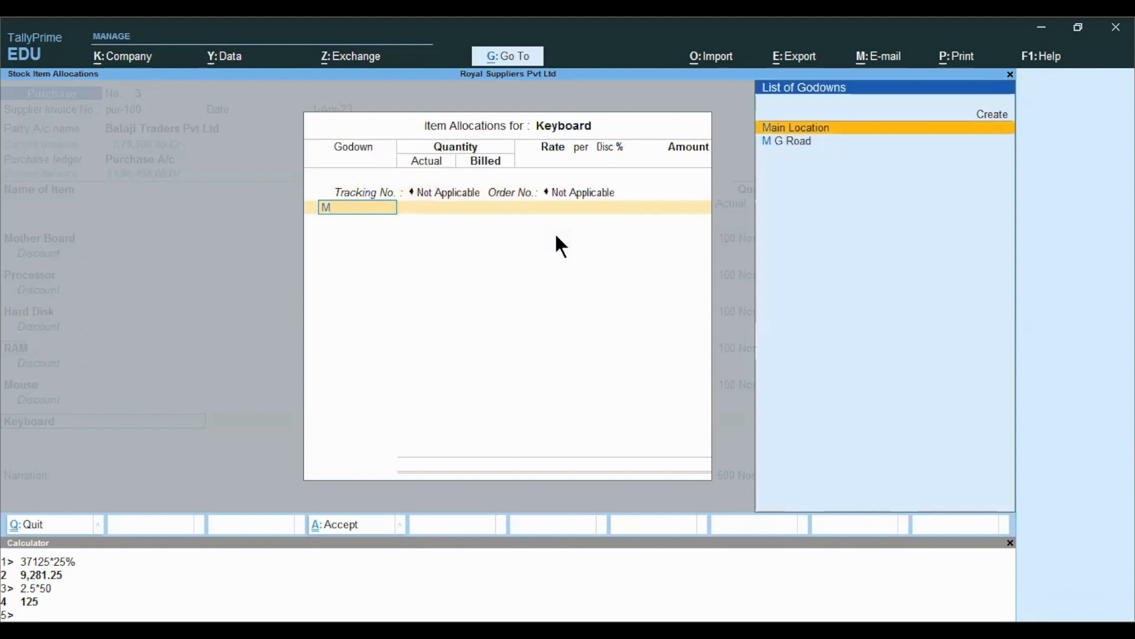
key("Down")
key("Return")
type("100")
key("Return")
type("100")
key("Return")
Set the Keyboard rate to 400 per Nos and accept the item line without a discount
type("400")
key("Return")
key("Return")
key("Return")
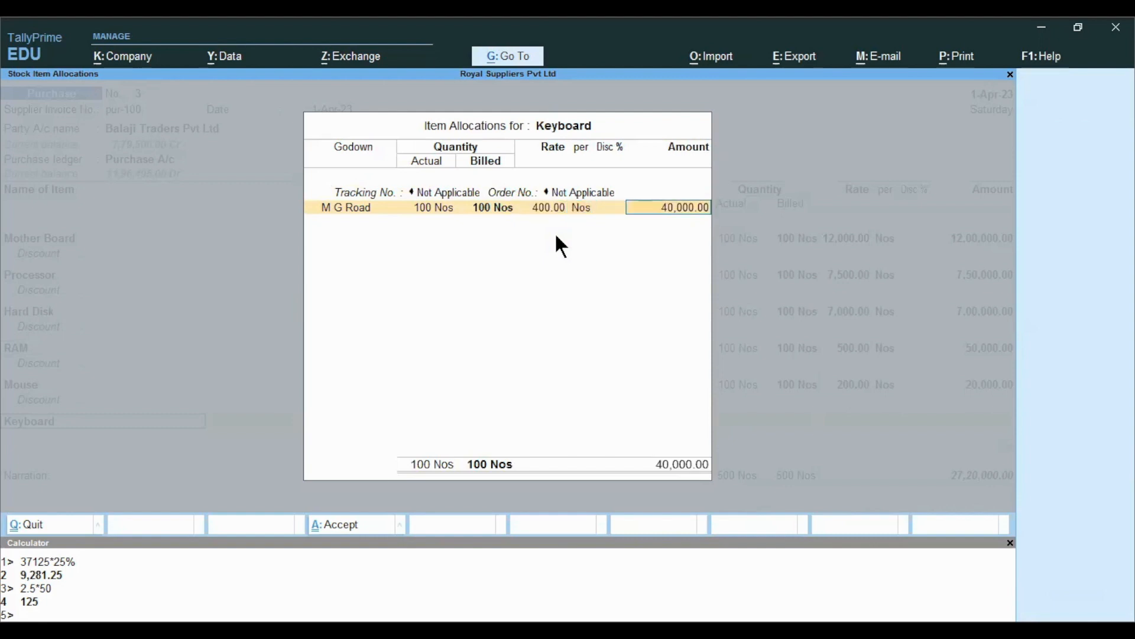
key("Return")
key("Return")
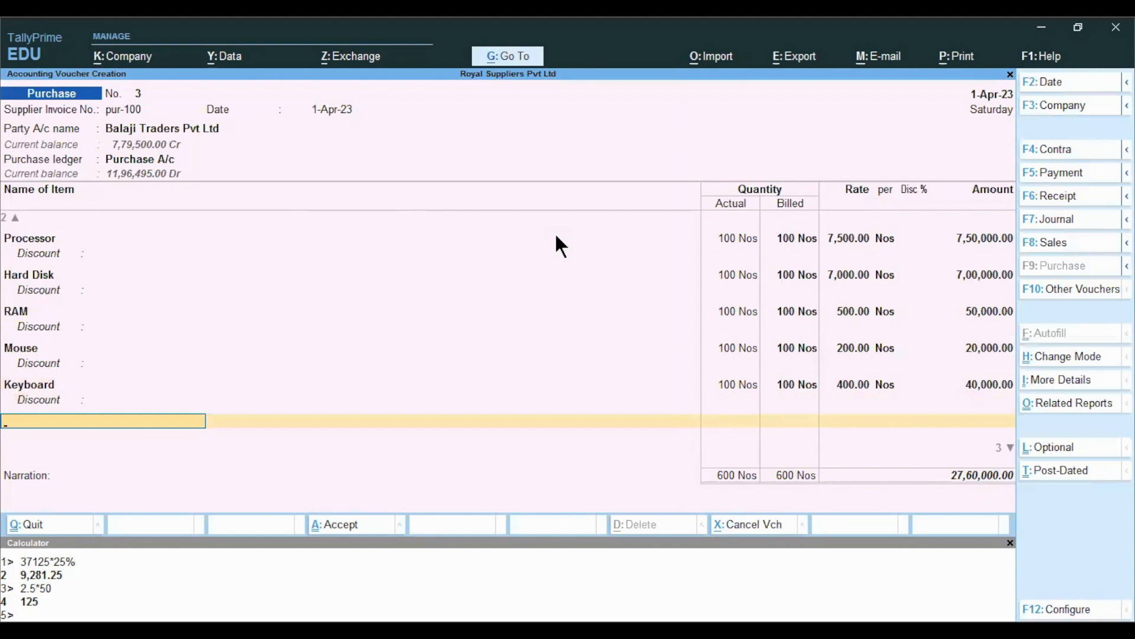
Add Wire to the purchase with 1,000 Mtrs actual and billed in the M G Road godown, without tracking or order numbers
type("Wire")
key("Return")
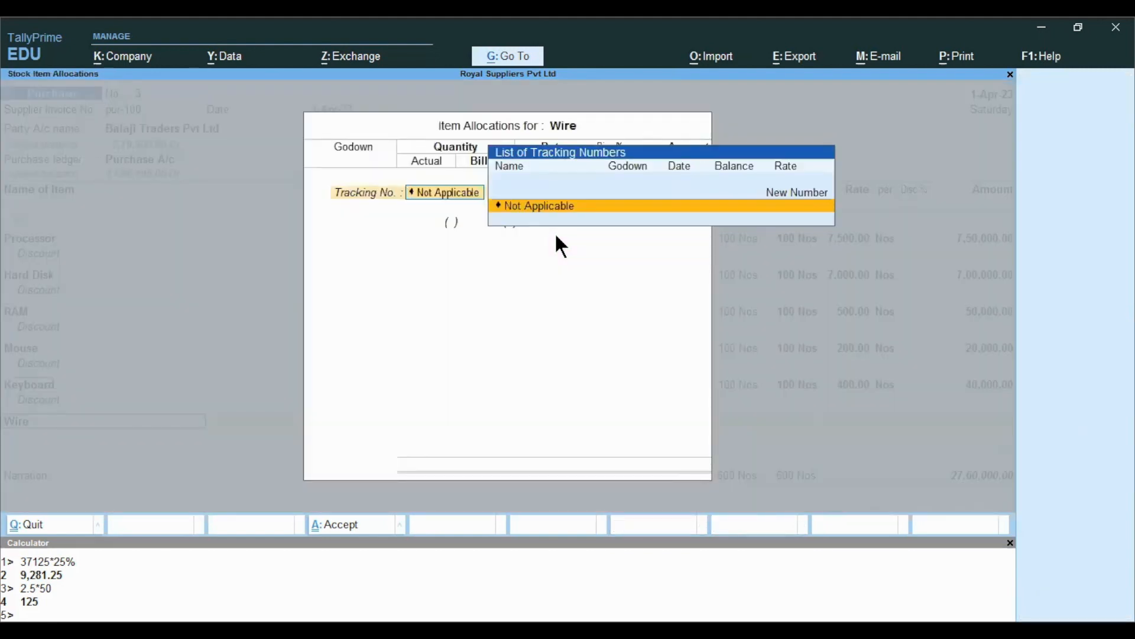
key("Return")
key("Return")
key("Down")
key("Return")
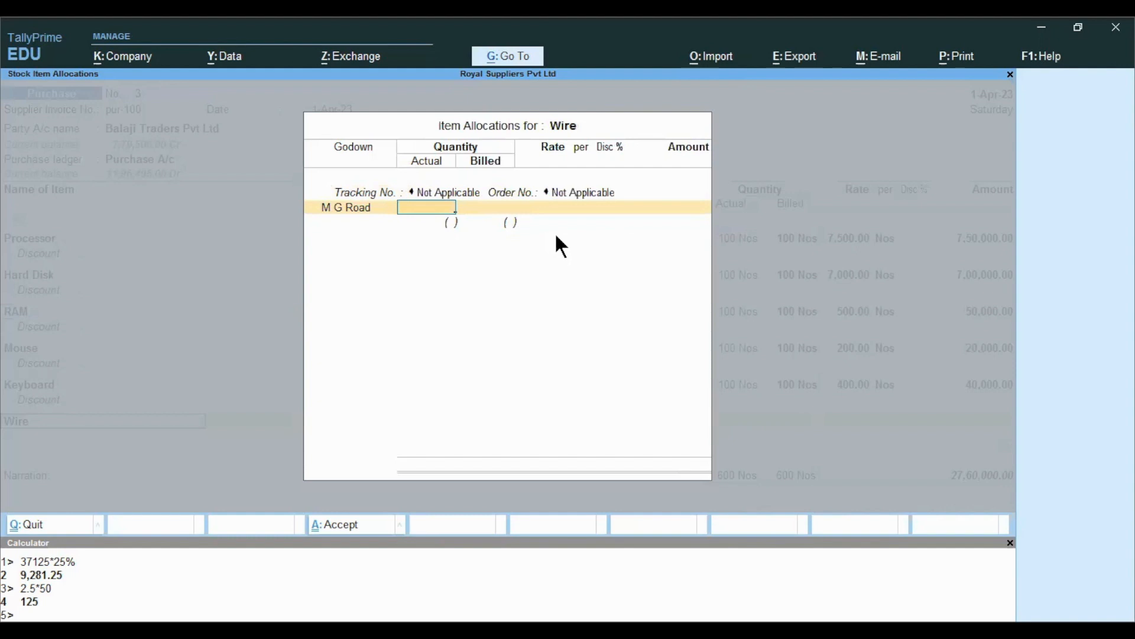
type("1000")
key("Return")
key("Return")
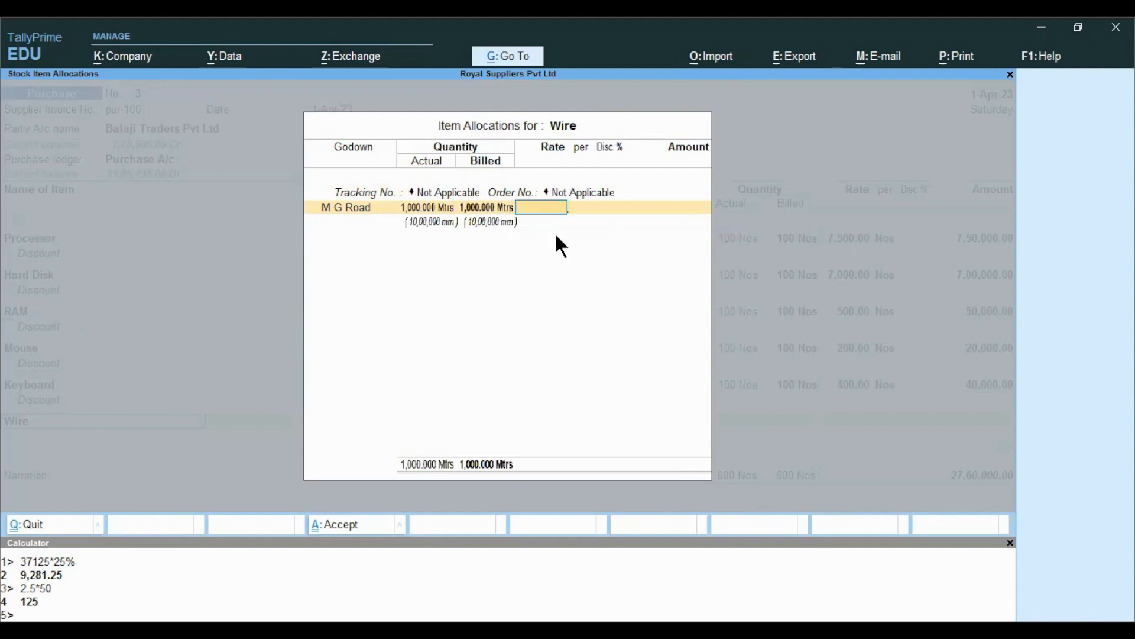
Set the Wire rate to 50 per Mtrs and accept its allocation and amount
type("50")
key("Return")
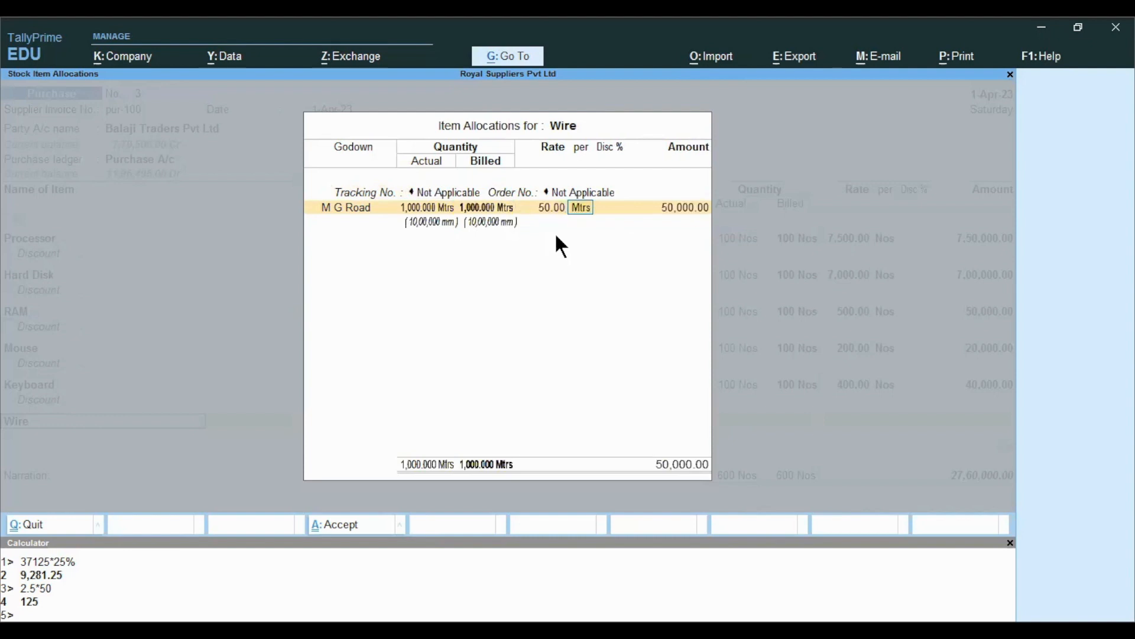
key("Return")
key("Return")
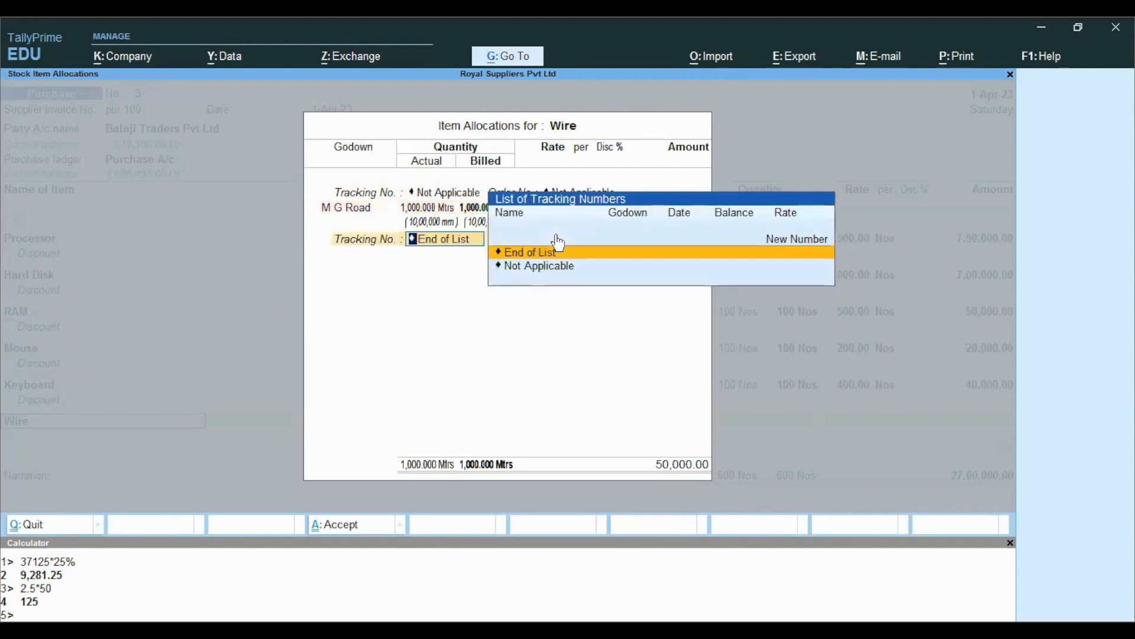
key("Return")
key("Return")
key("Return")
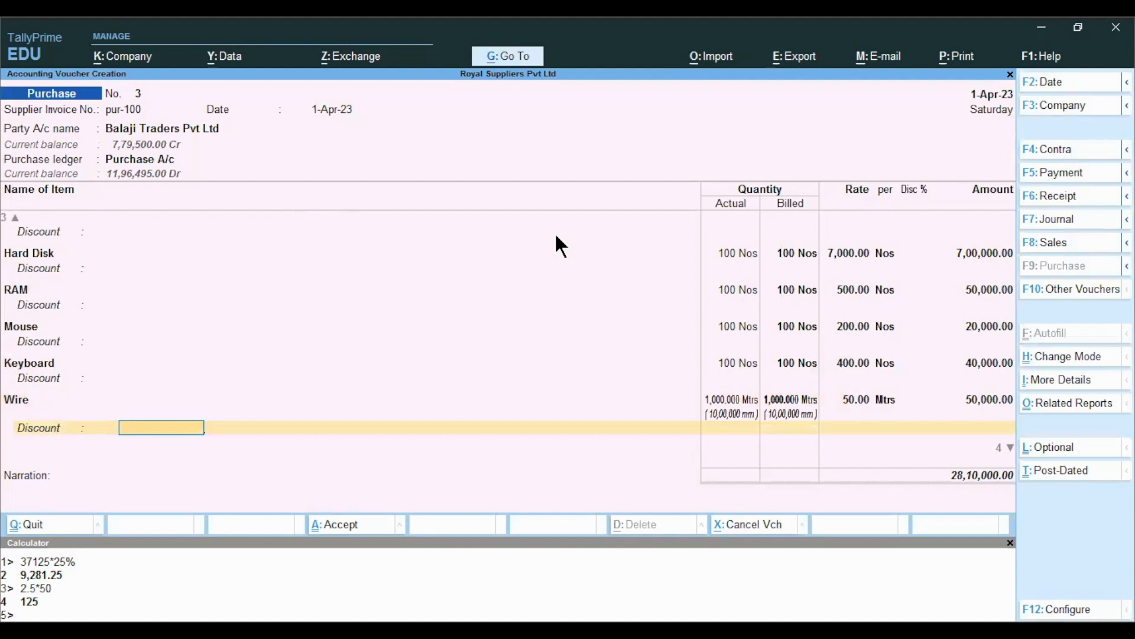
Add Cabinate to the purchase with 100 Nos actual and billed in the M G Road godown, without tracking or order numbers
key("Return")
type("Ca")
key("Return")
key("Return")
key("Return")
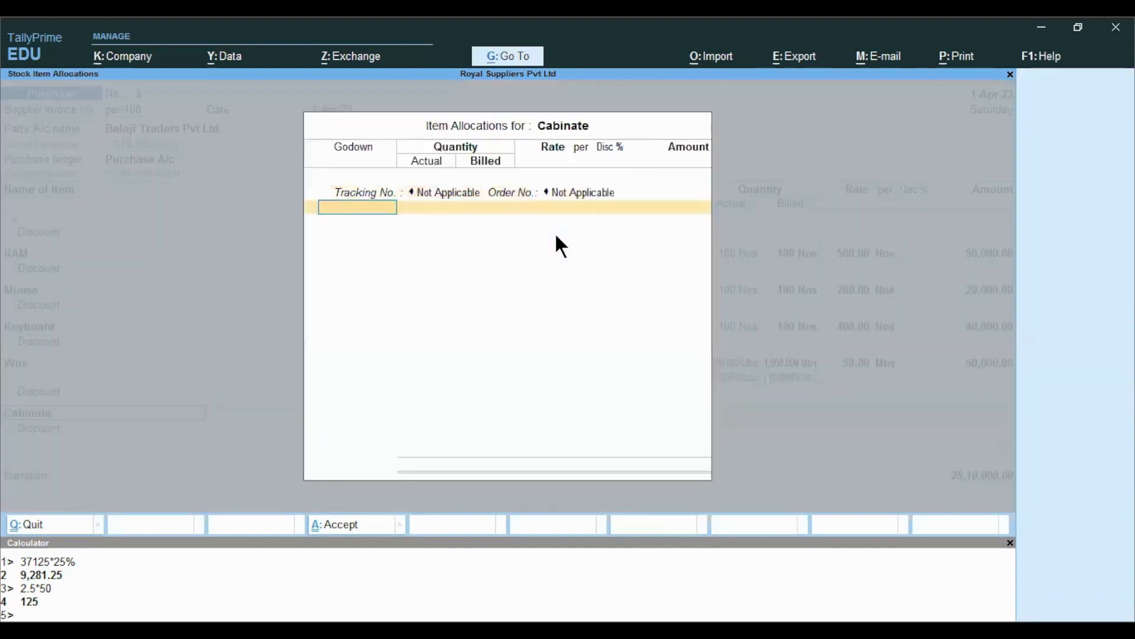
type("M")
key("Down")
key("Return")
type("1000")
key("Return")
key("Return")
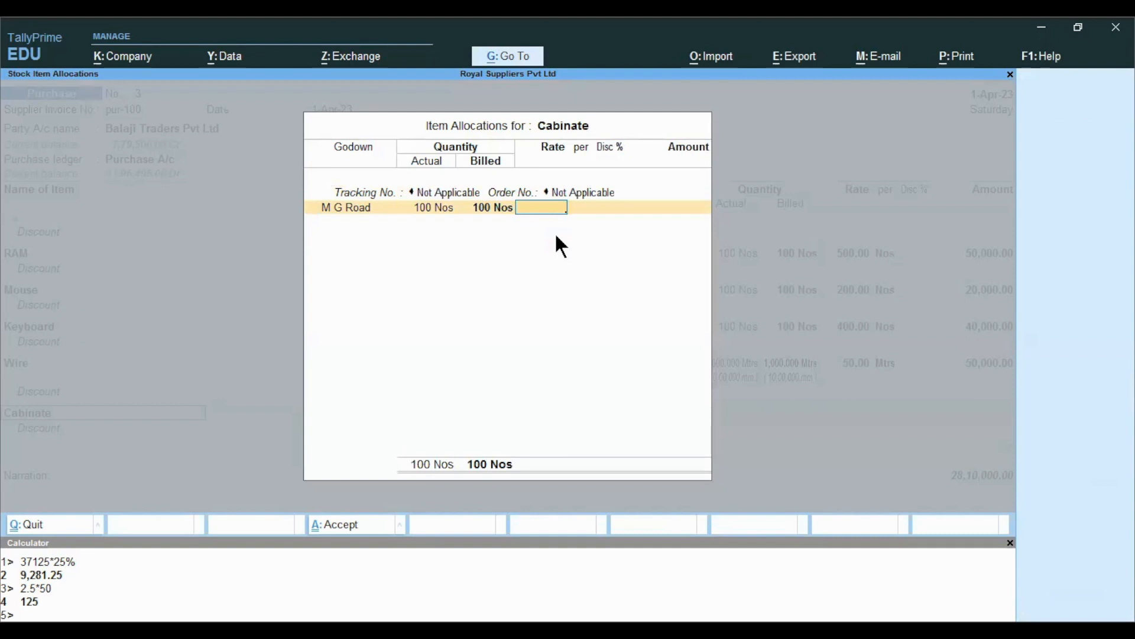
Set the Cabinate rate to 600 per Nos and accept its allocation and amount
type("600")
key("Return")
key("Return")
key("Return")
key("Return")
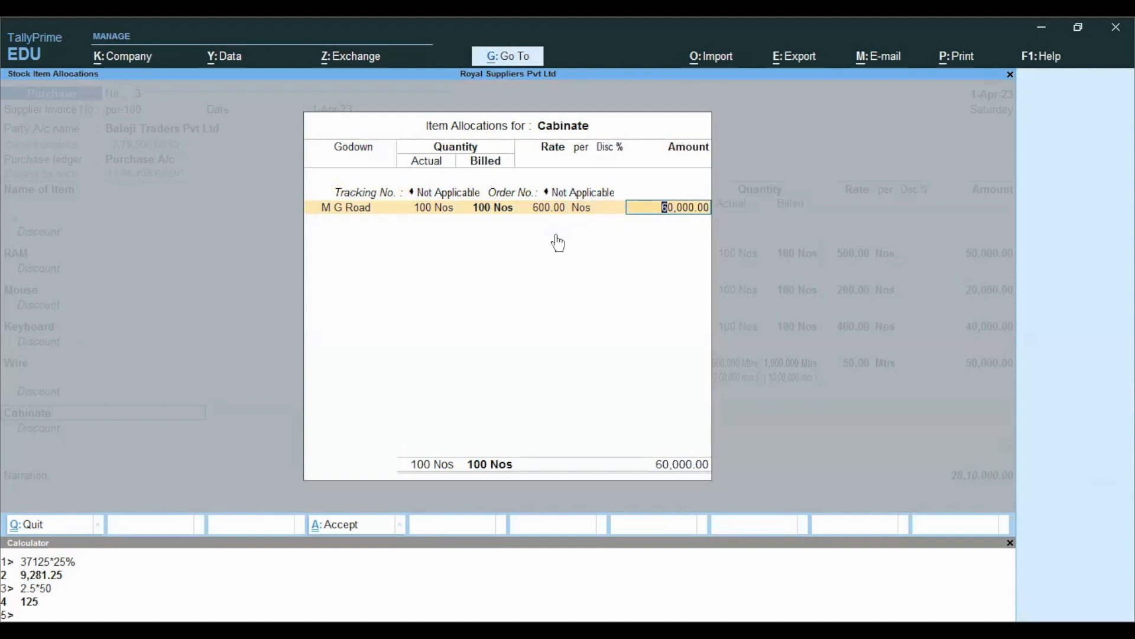
key("Return")
key("Return")
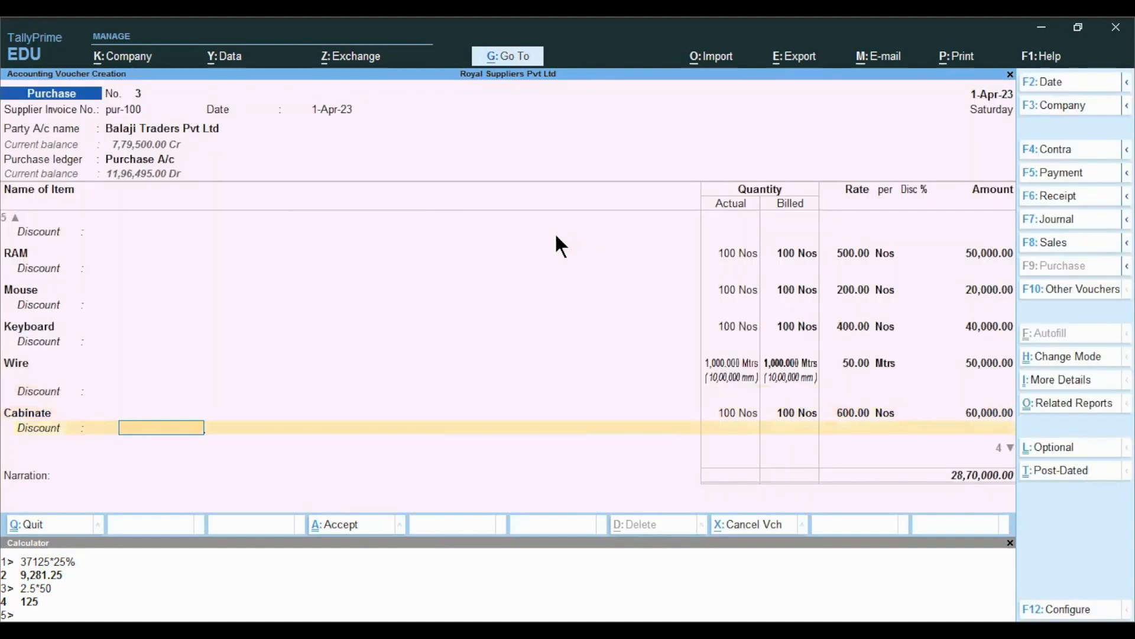
Add Monitor to the purchase with 100 Nos actual and billed in the M G Road godown, without tracking or order numbers
key("Return")
type("Mo")
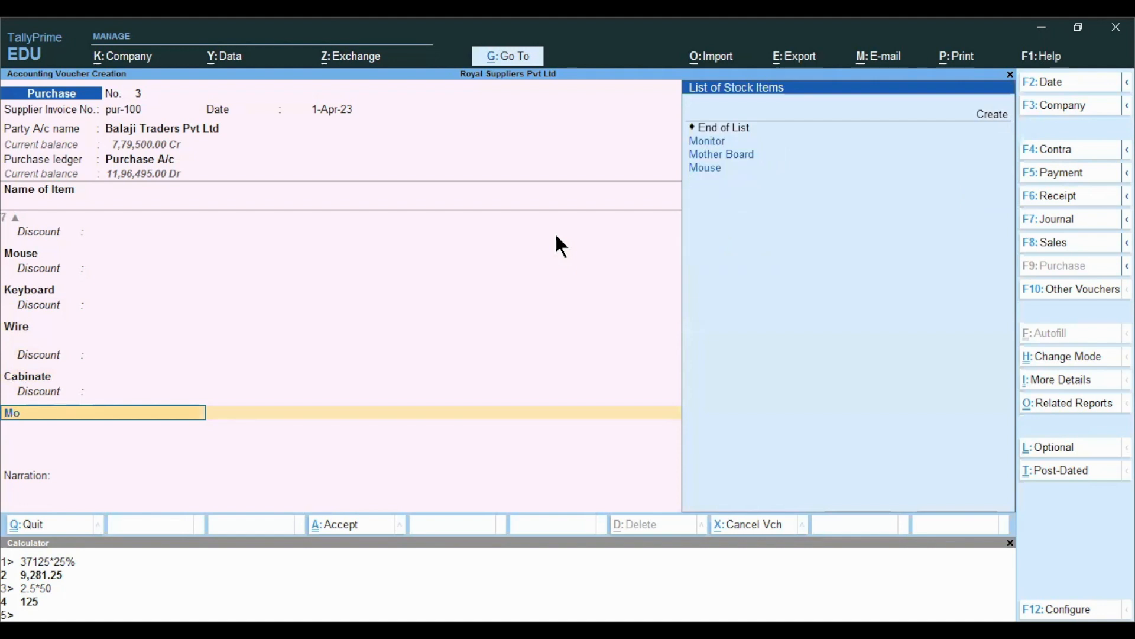
key("Return")
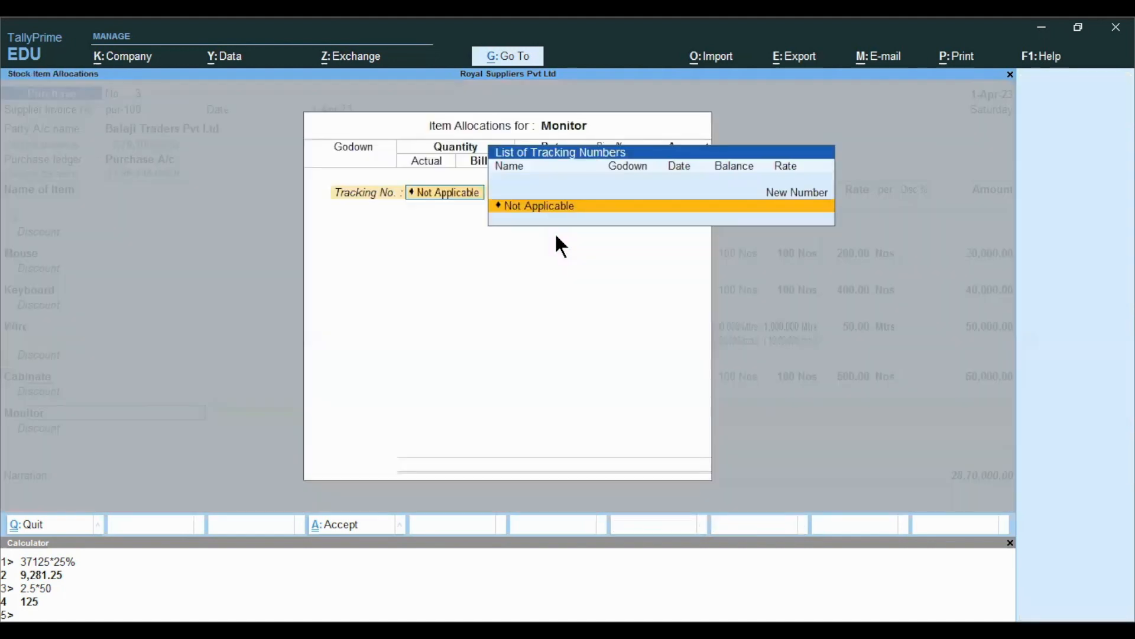
key("Return")
key("Return")
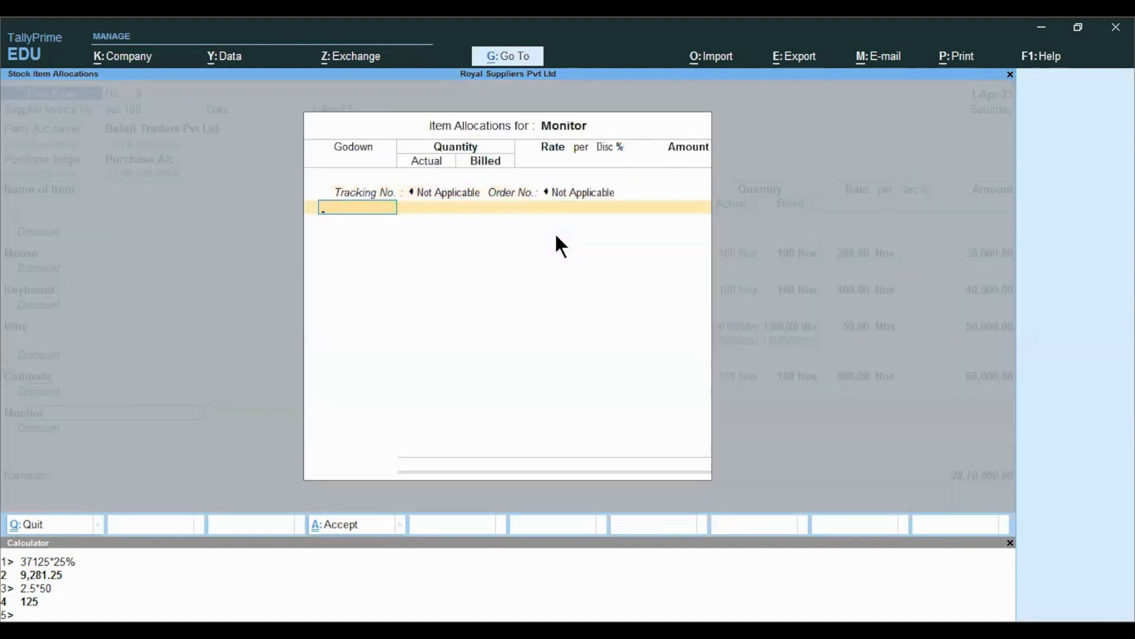
type("M G")
key("Return")
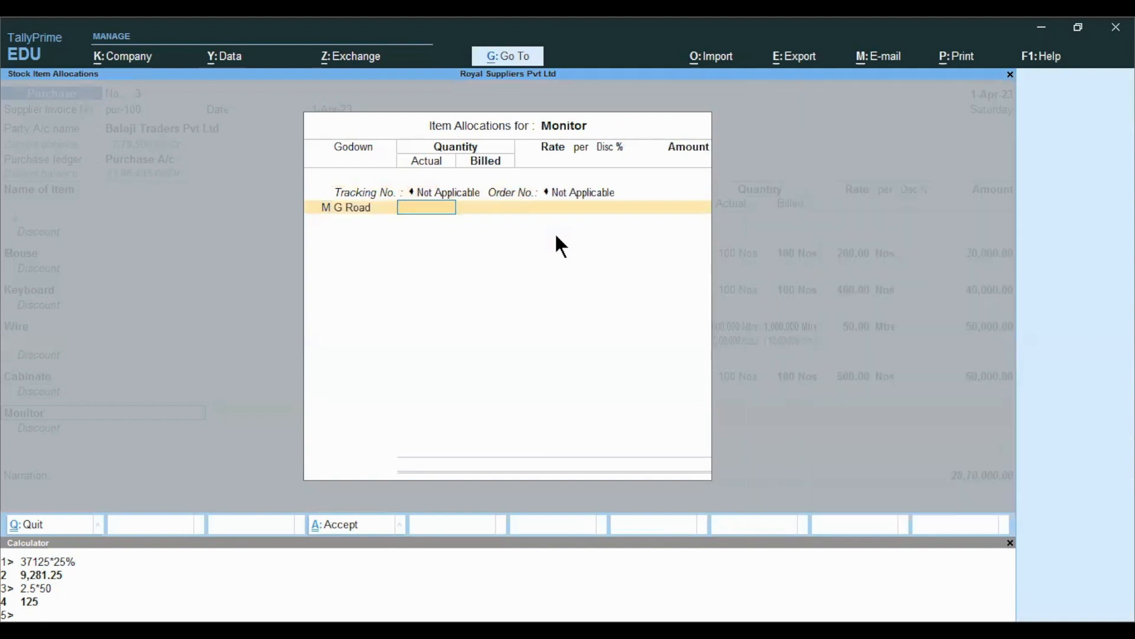
type("100")
key("Return")
key("Return")
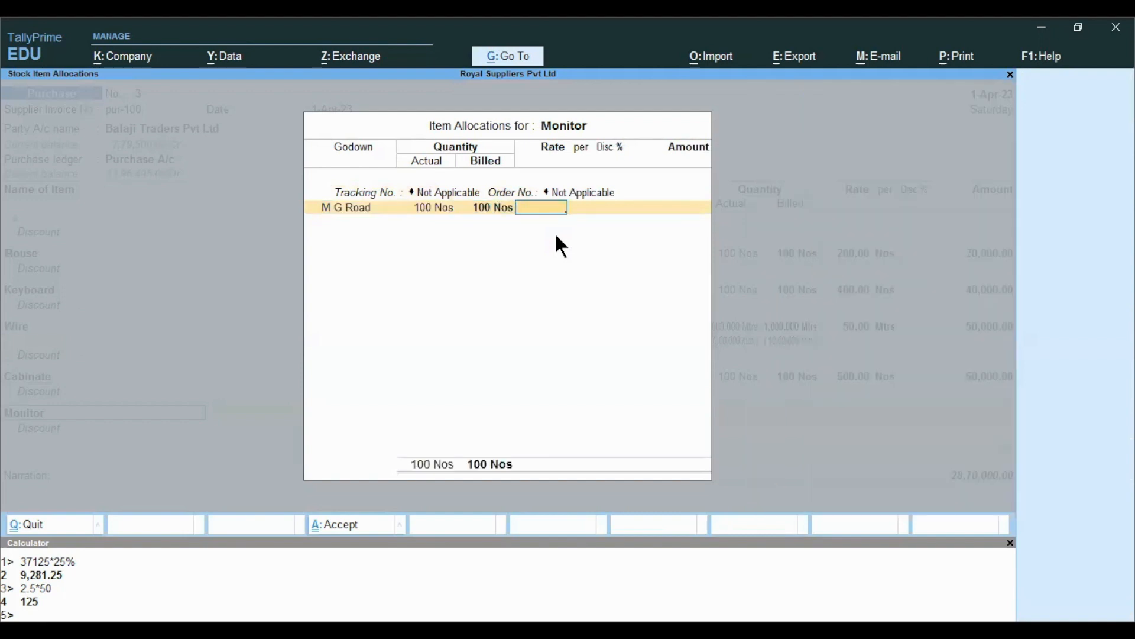
Set the Monitor rate to 4,800 per Nos and accept the item line without a discount
type("4,800")
key("Return")
key("Return")
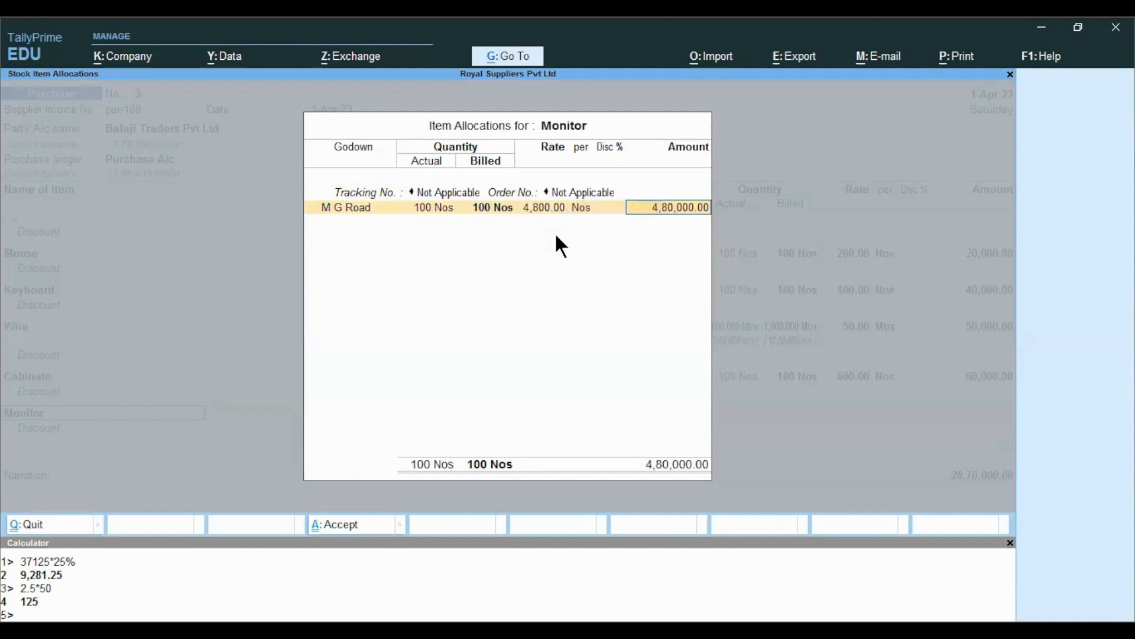
key("Return")
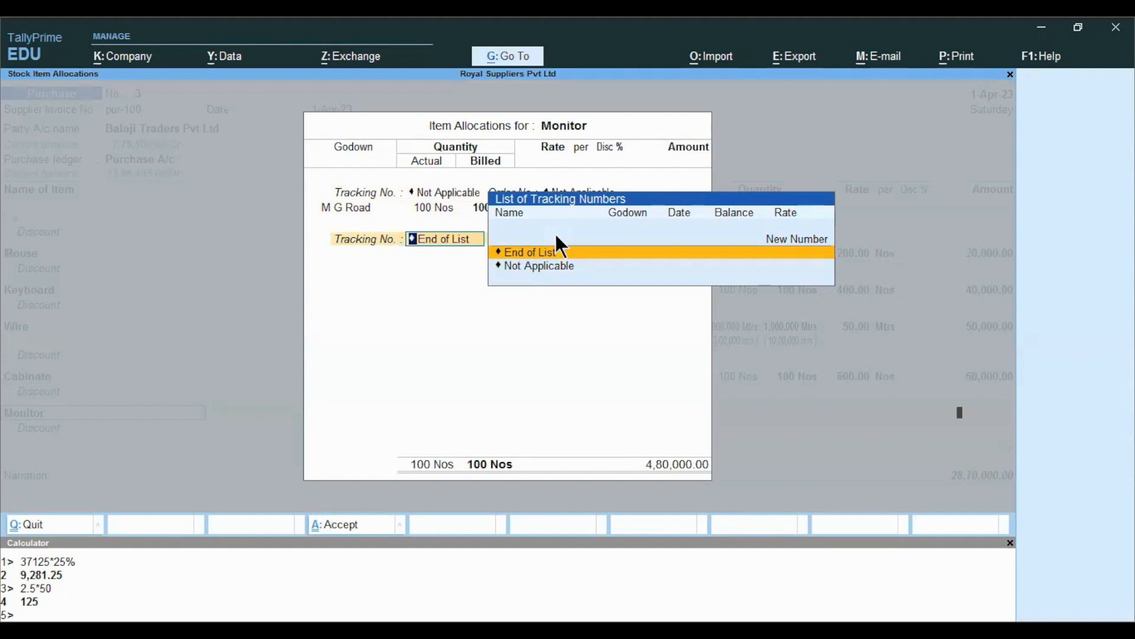
key("Return")
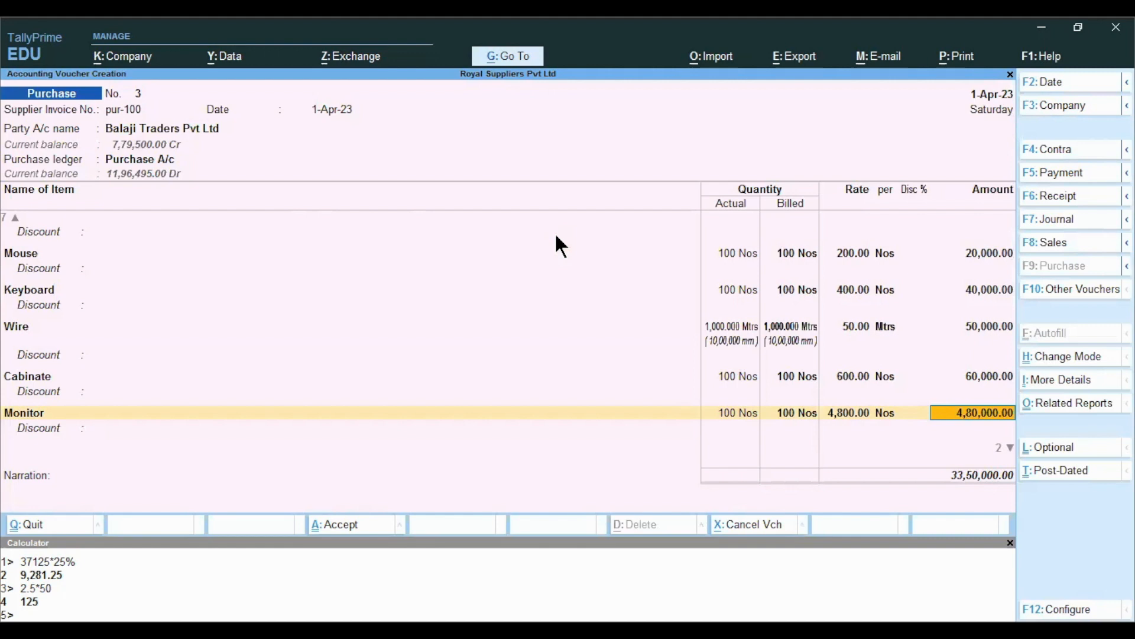
key("Return")
key("Return")
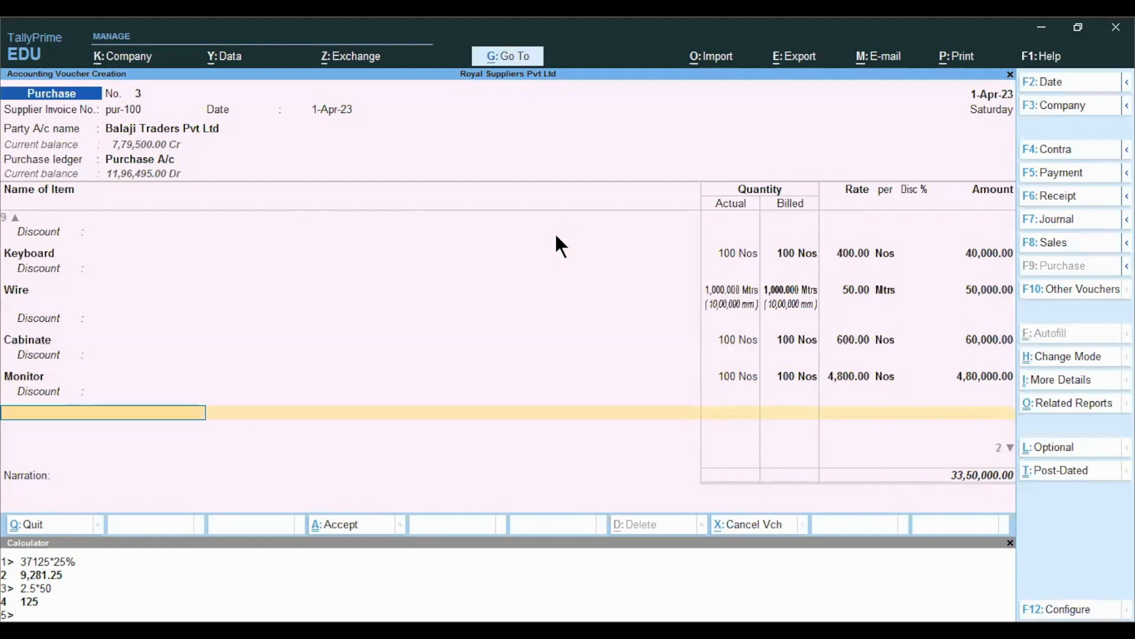
Allocate the Balaji Traders Pvt Ltd bill as New Ref pur-100 and save the purchase voucher with the narration "being"
key("Return")
key("Return")
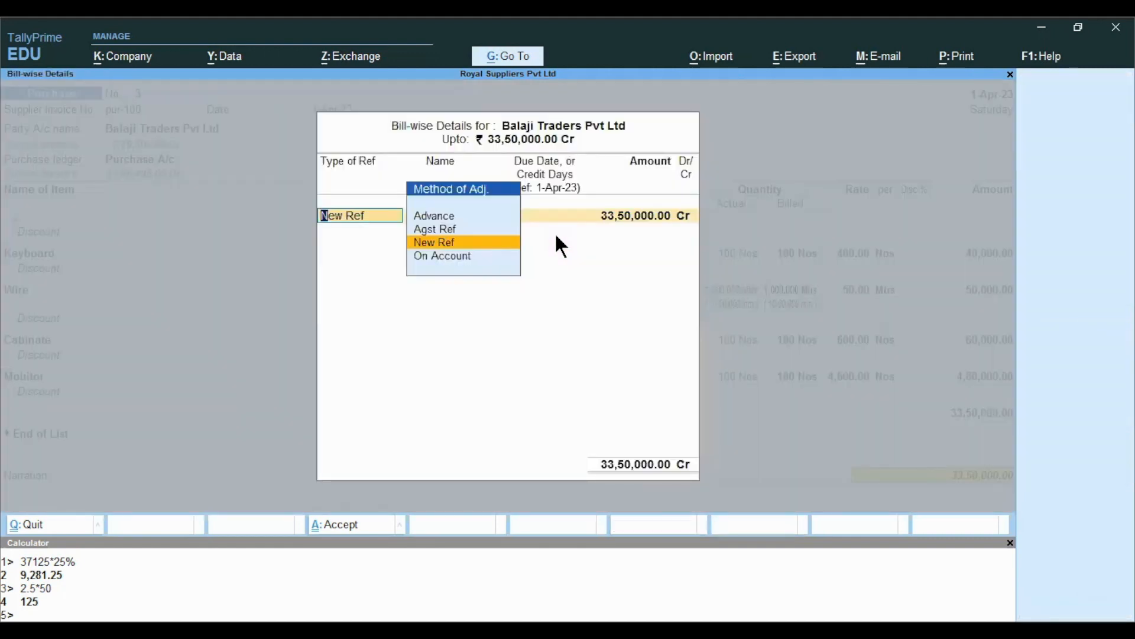
key("Return")
key("Return")
key("Return")
key("Return")
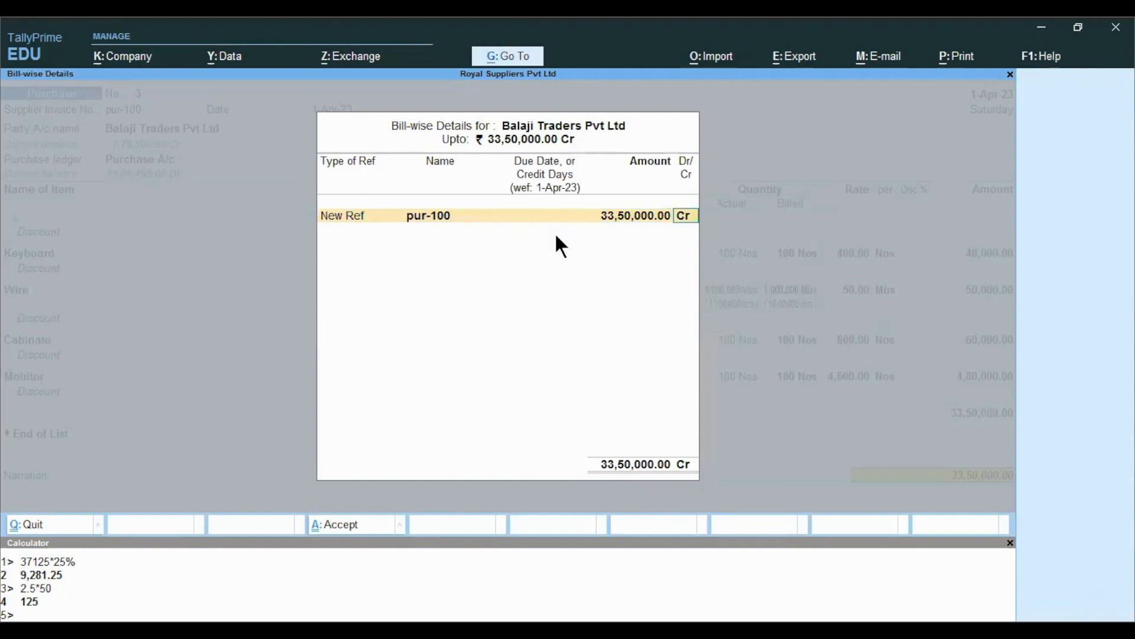
key("Return")
type("being")
key("Return")
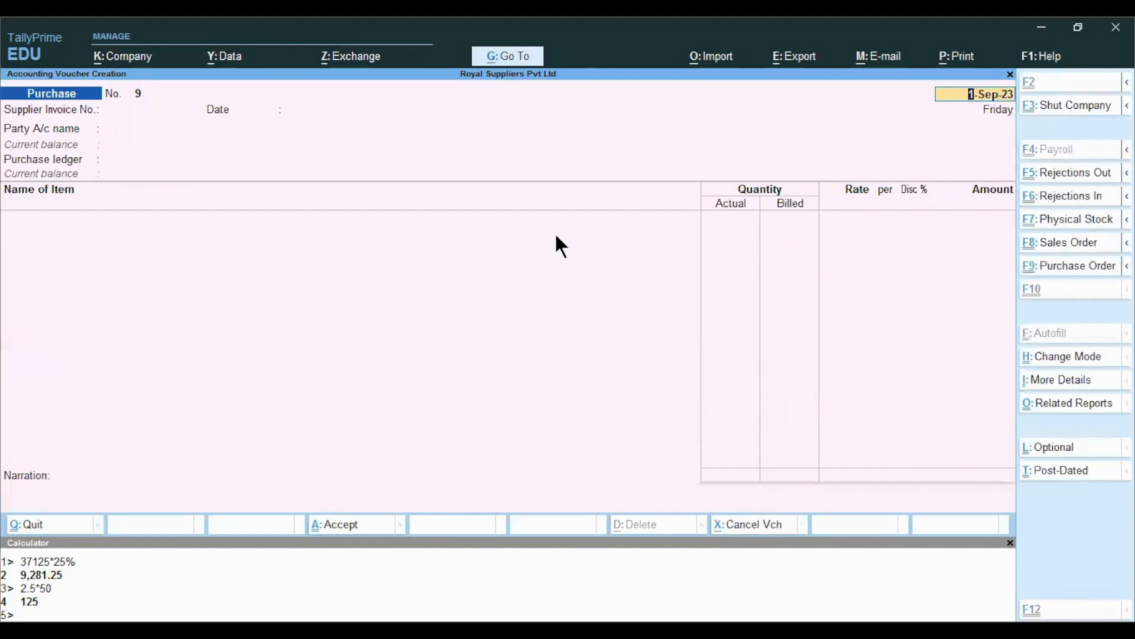
Close the calculator and check the next slide of the presentation
key("ctrl+n")
key("Escape")
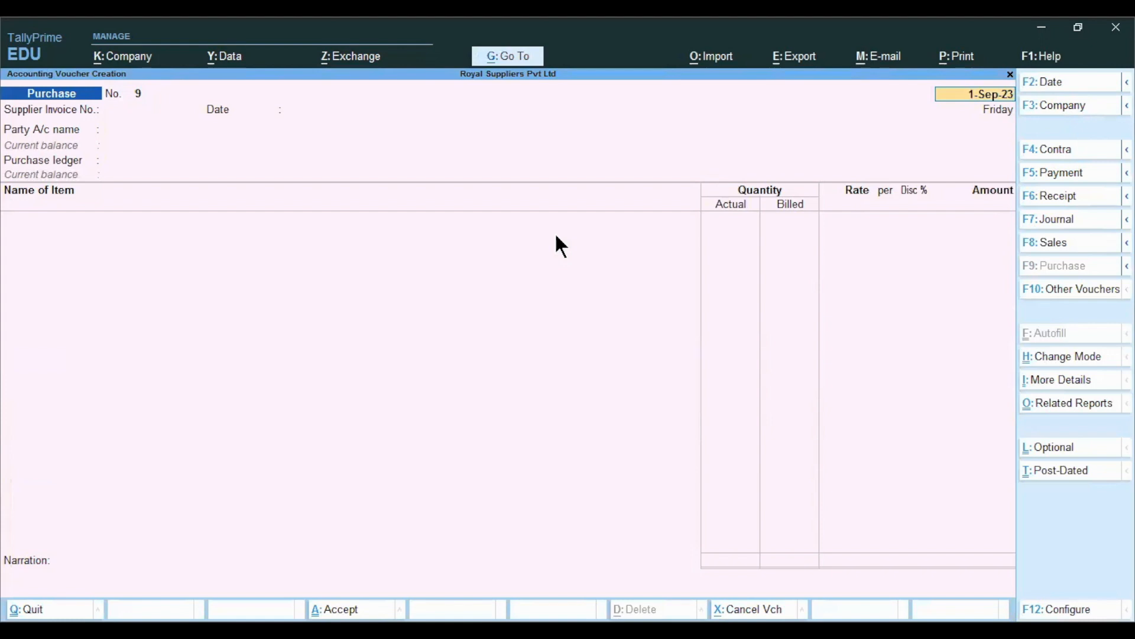
key("alt")
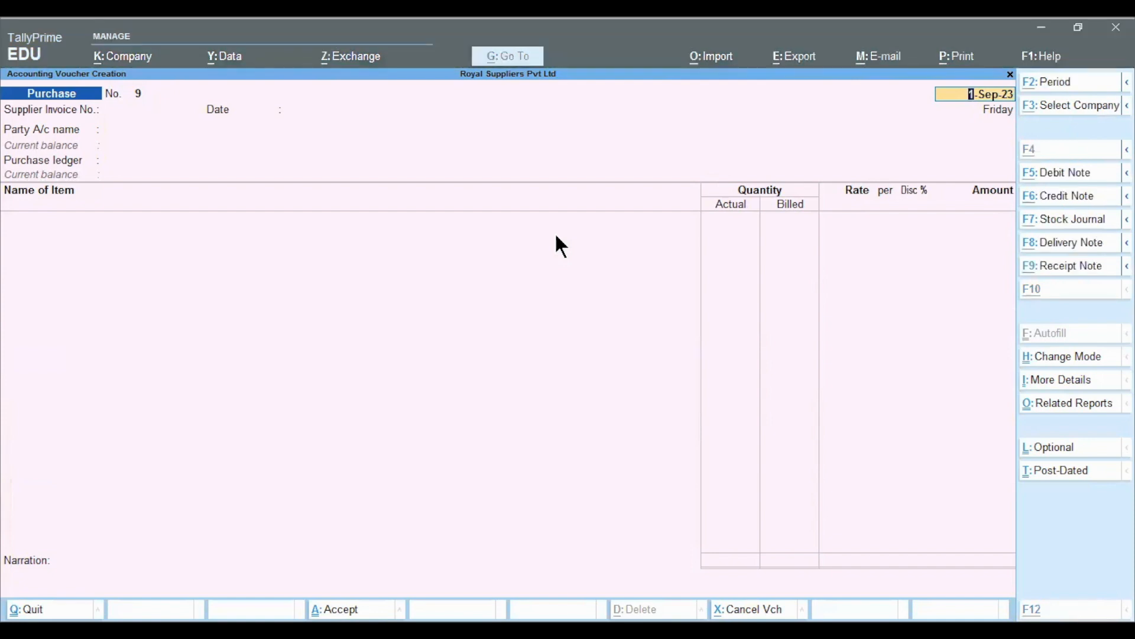
key("alt+Tab")
key("Right")
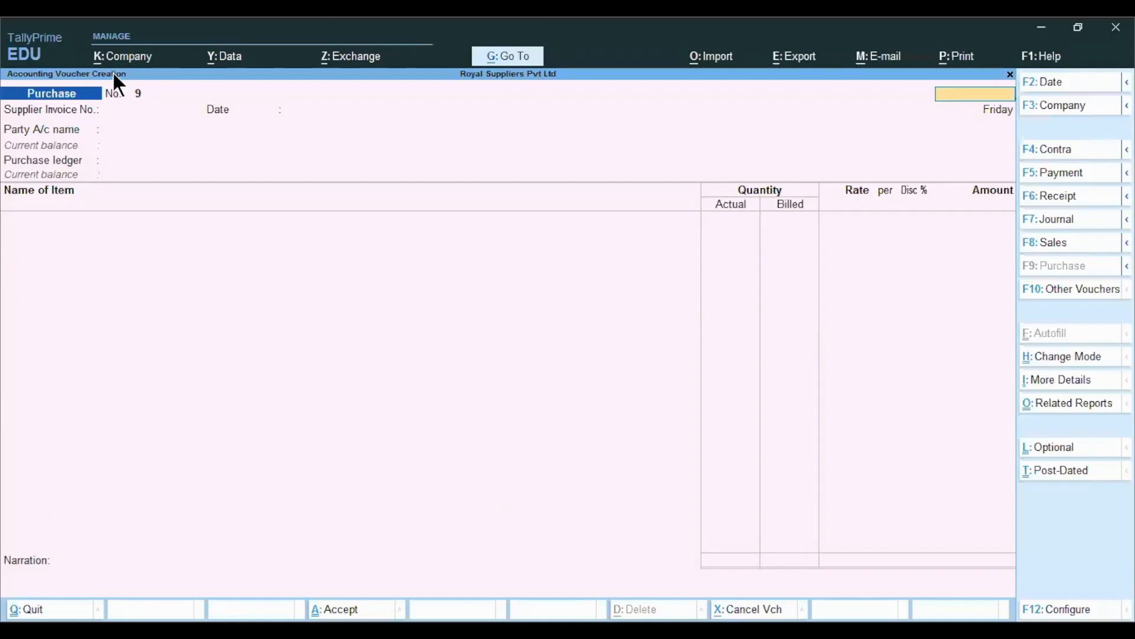
Leave the blank purchase voucher, reopen voucher entry from the Gateway of Tally, and change the voucher type to Stock Journal
key("Escape")
key("y")
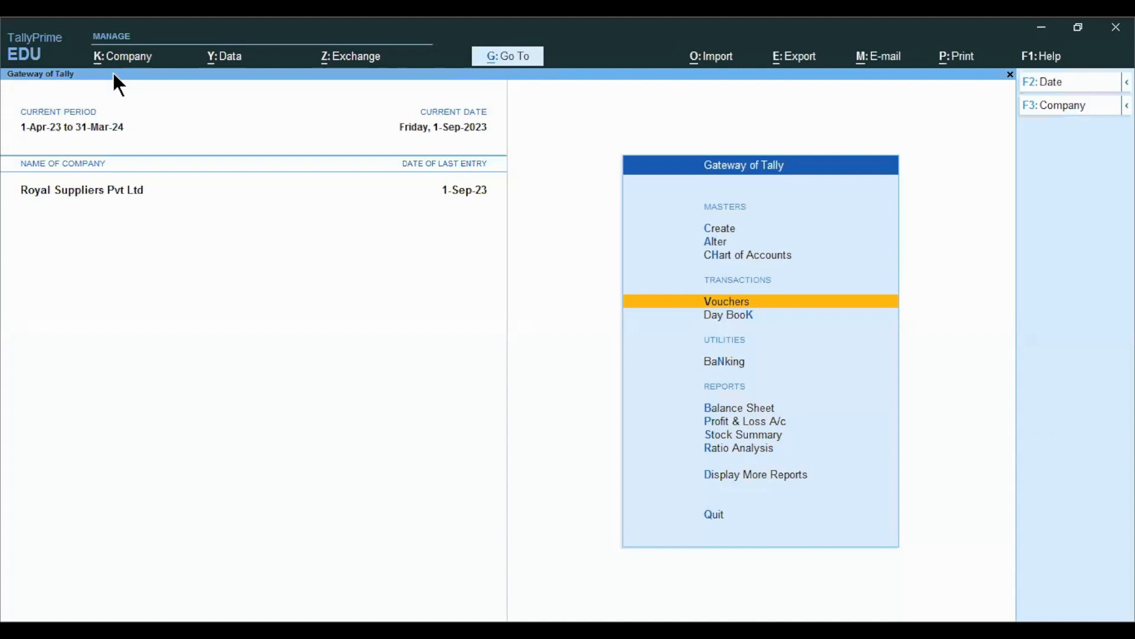
key("Return")
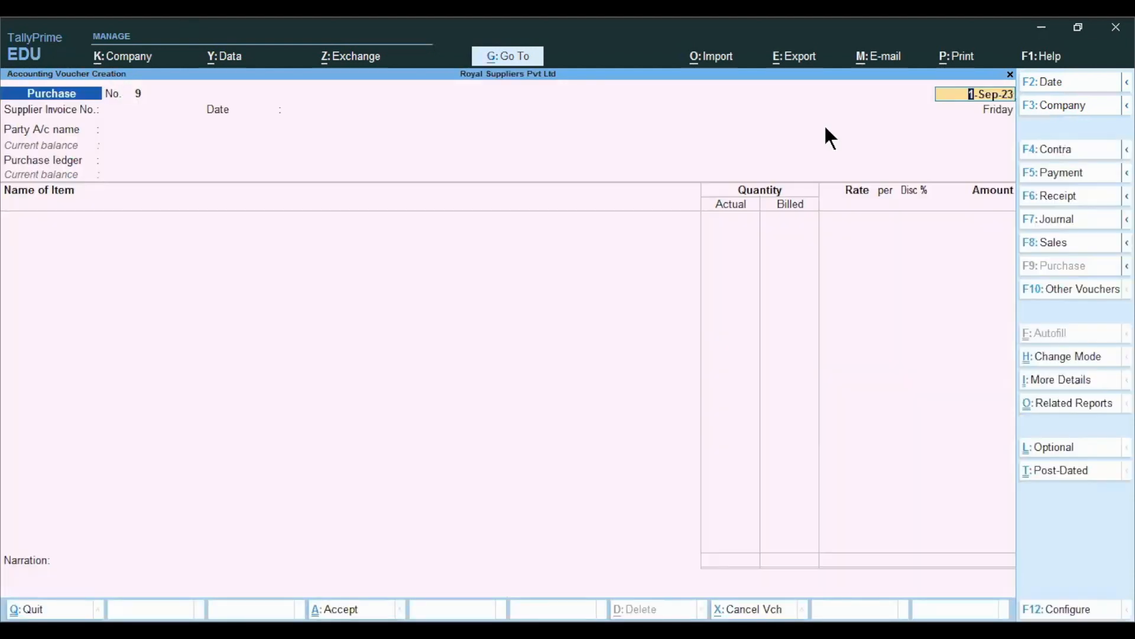
left_click(1046, 225)
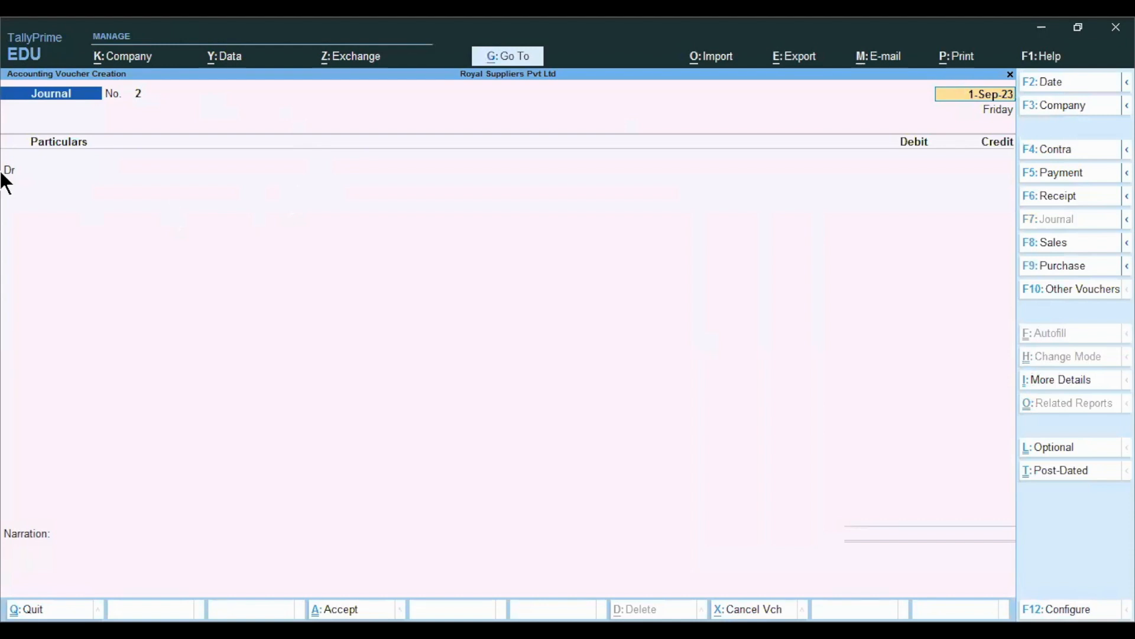
key("alt")
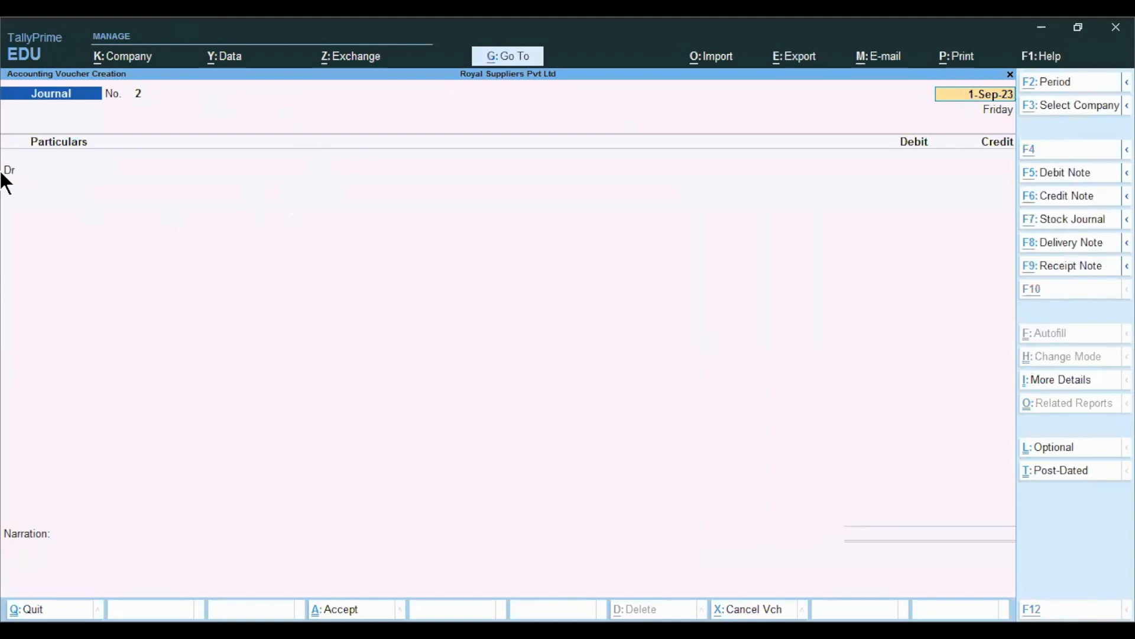
key("alt+F7")
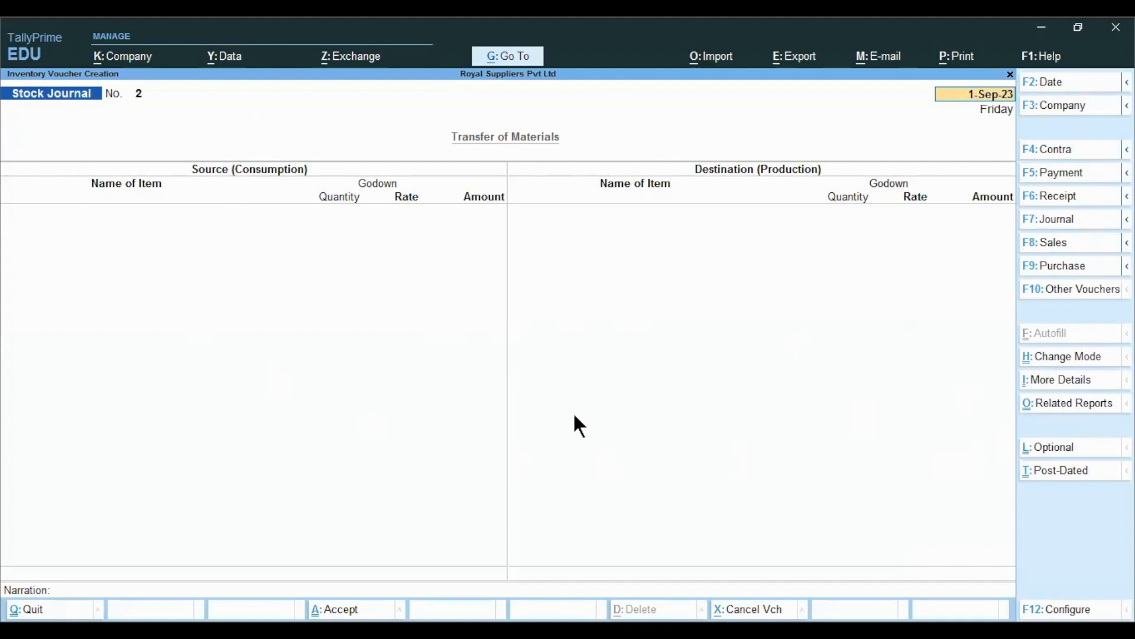
Change the Stock Journal voucher mode to Use for Manufacturing Journal
left_click(1054, 358)
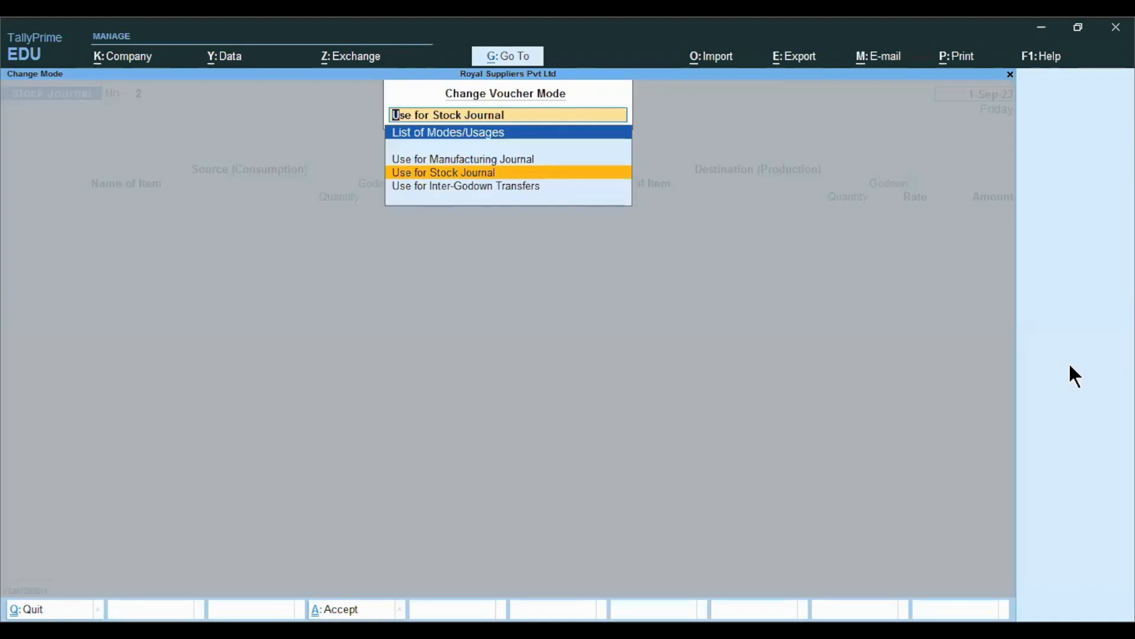
key("Up")
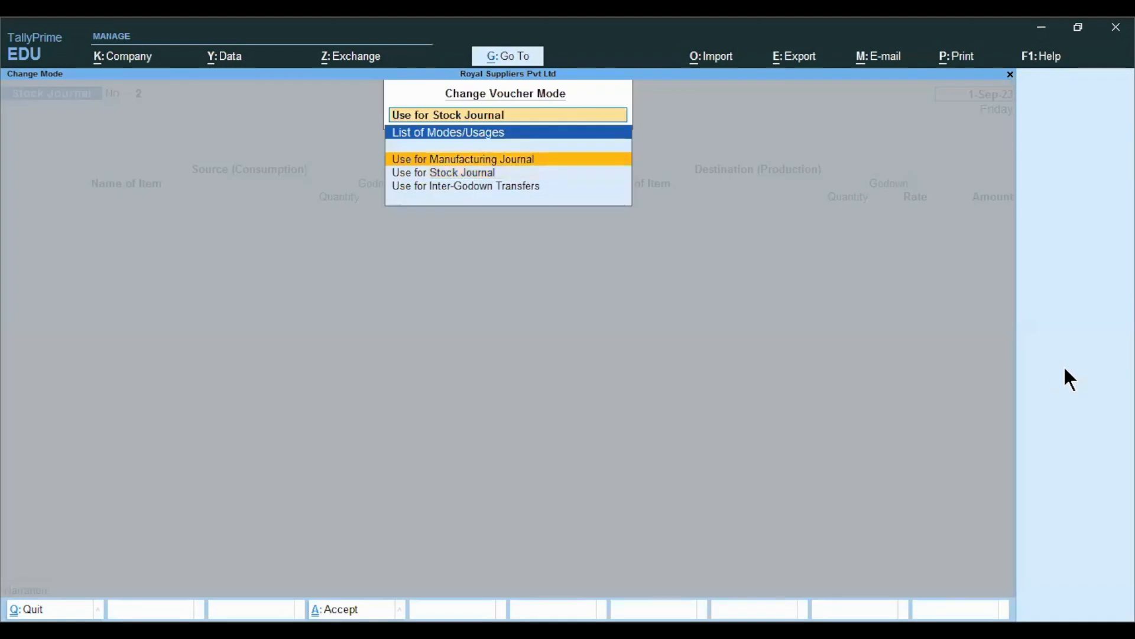
key("Return")
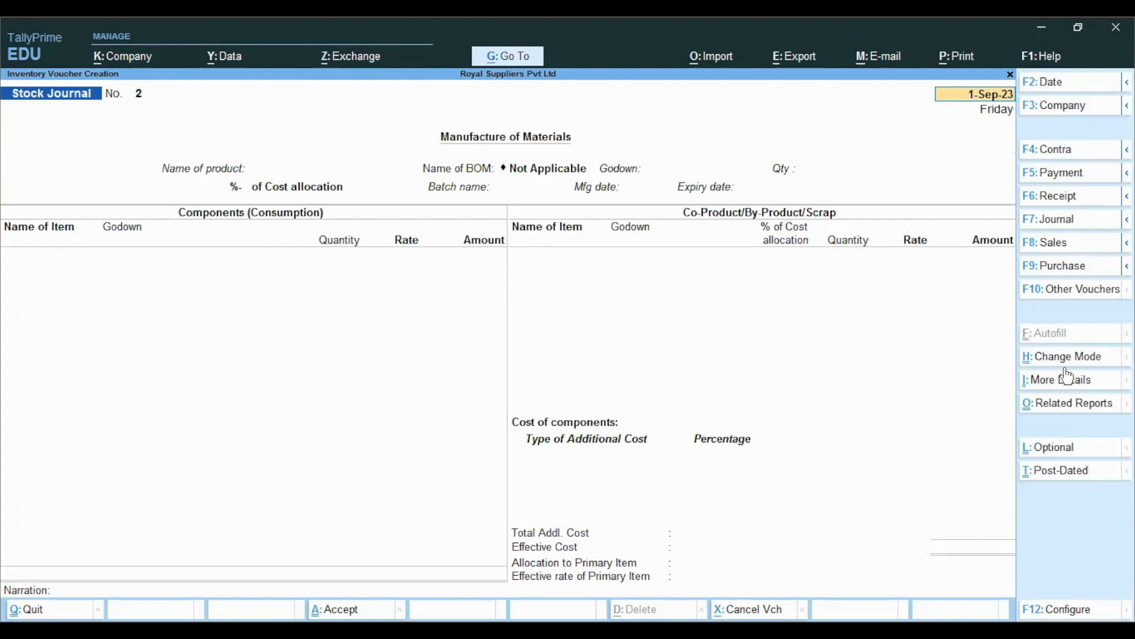
Switch to the presentation to read the Manufacturing Entry slide's date, quantity and expenses, and return to TallyPrime
key("alt")
key("alt+Tab")
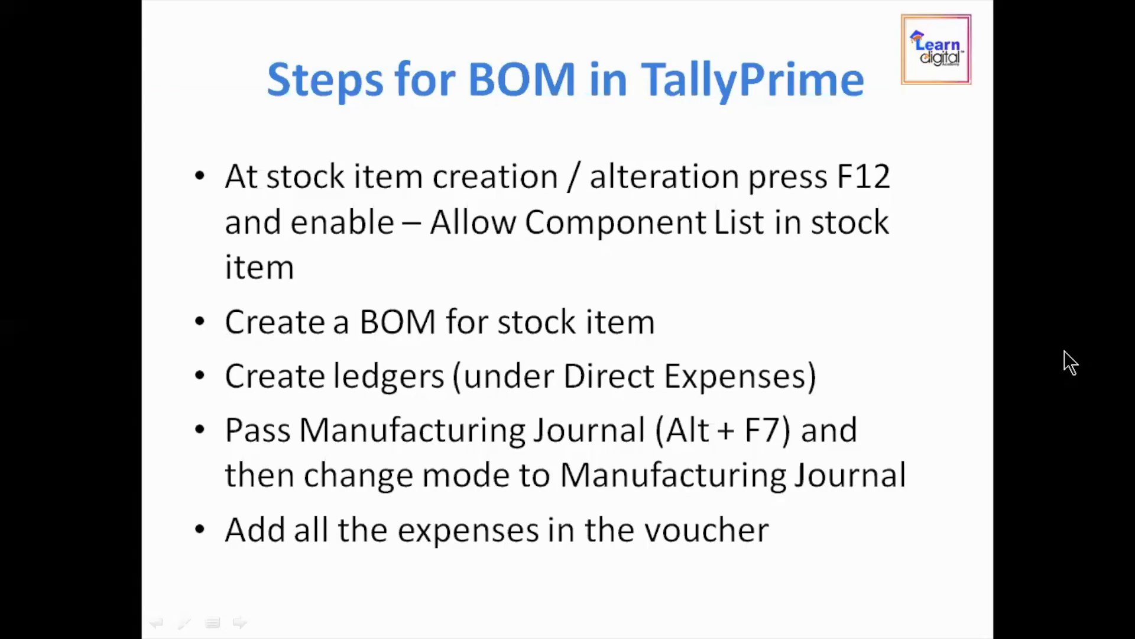
key("Right")
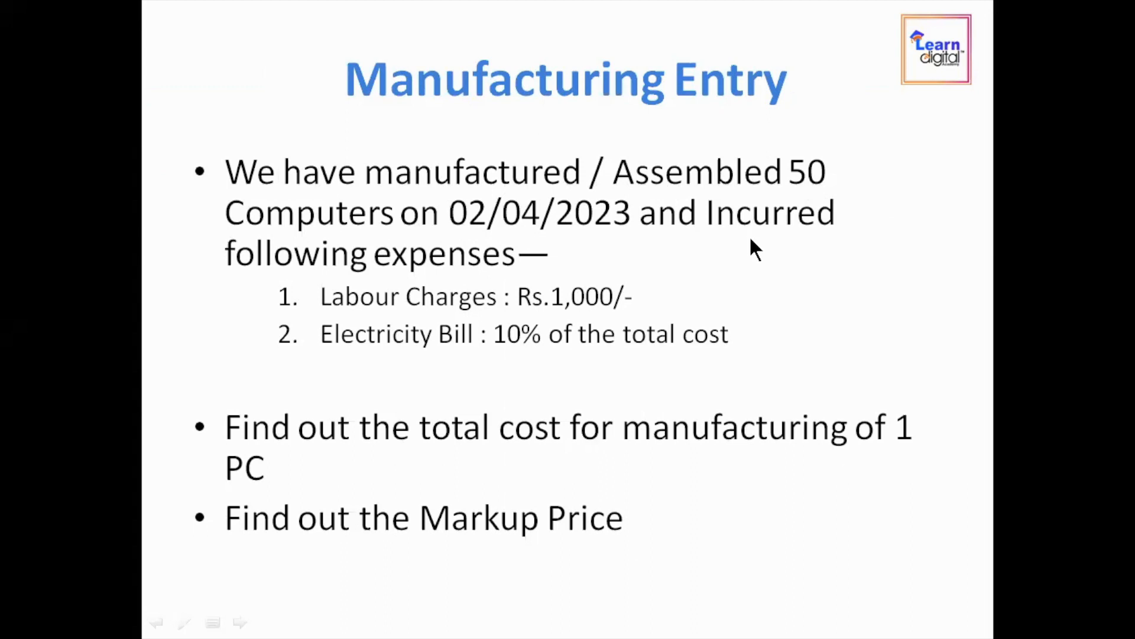
key("alt+Tab")
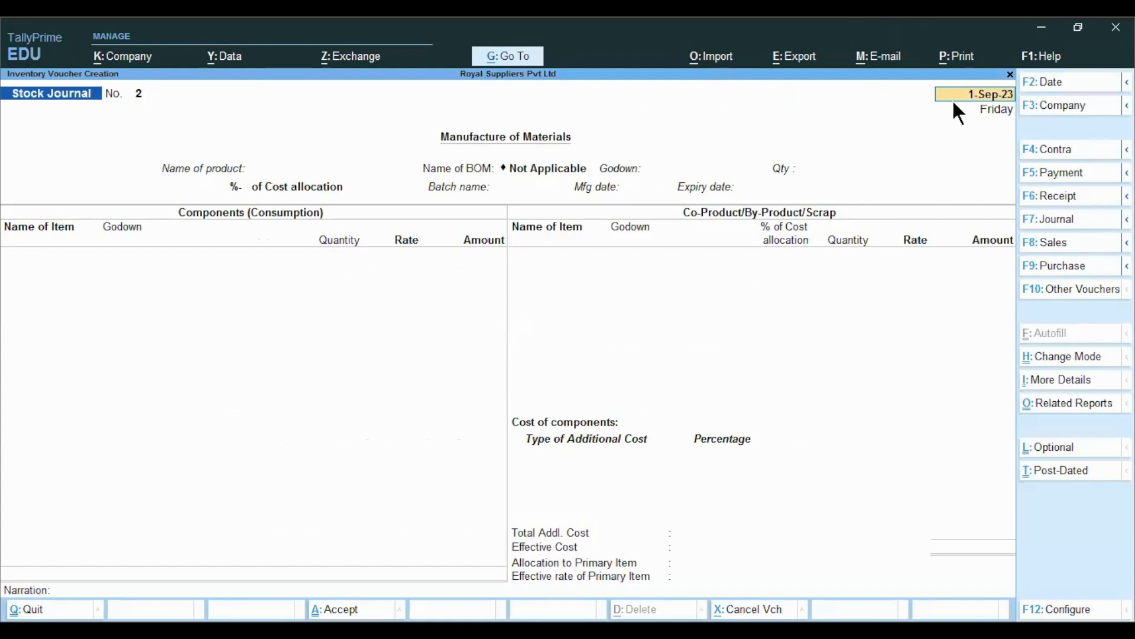
Date the manufacturing journal 2-Apr-23 and select Desktop Computer as the product and BOM, with M G Road as the godown
type("2-4")
key("Return")
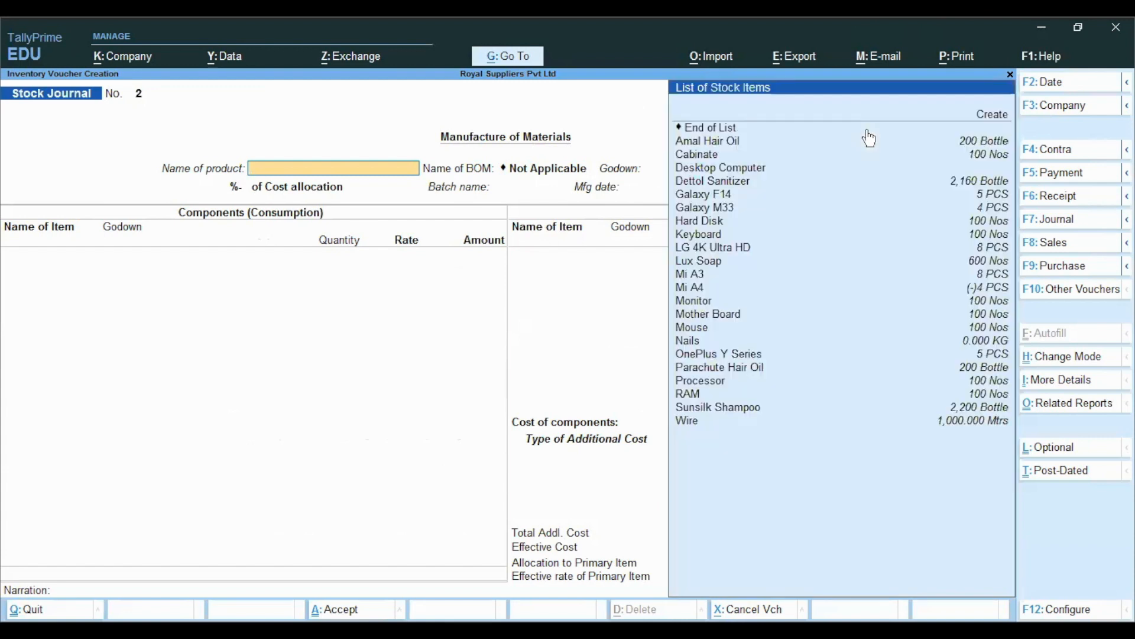
key("Down")
key("Down")
key("Down")
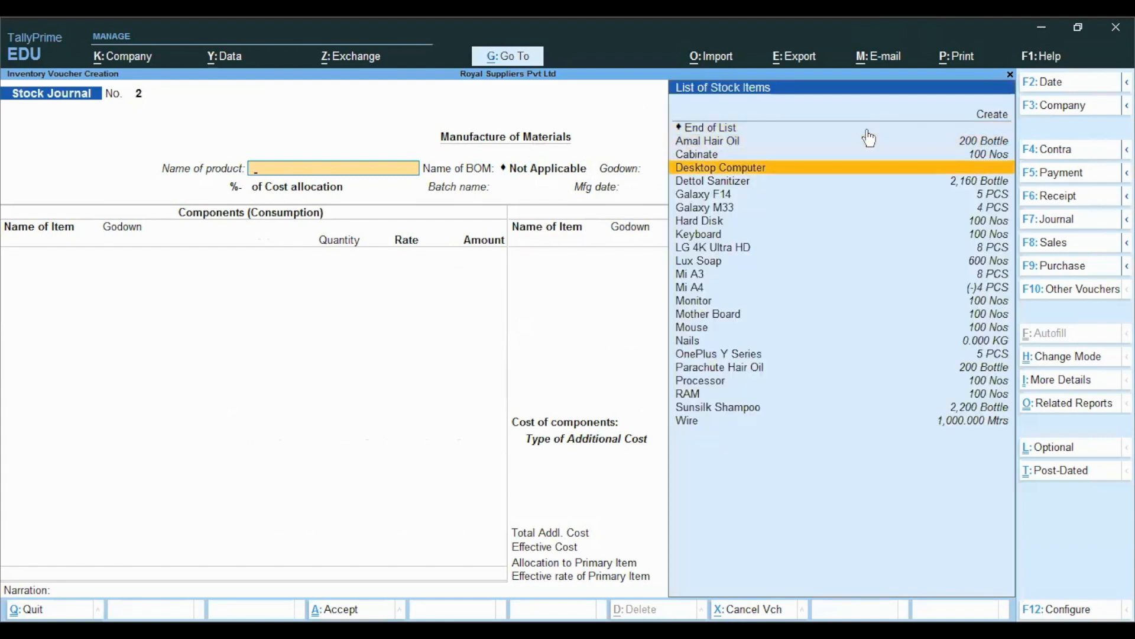
key("Return")
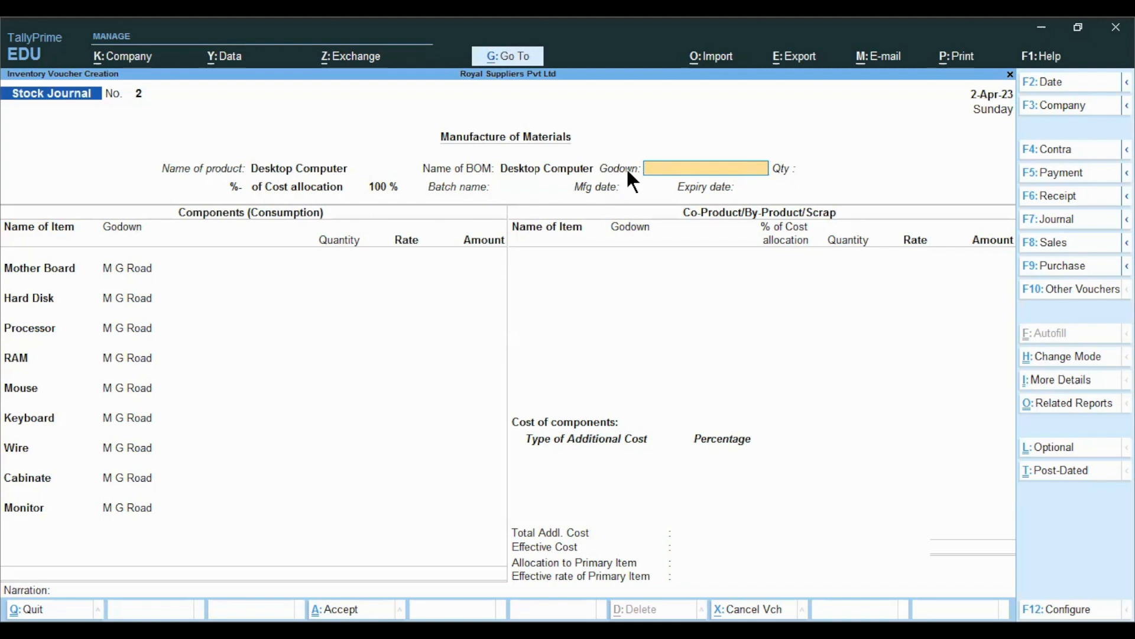
key("Down")
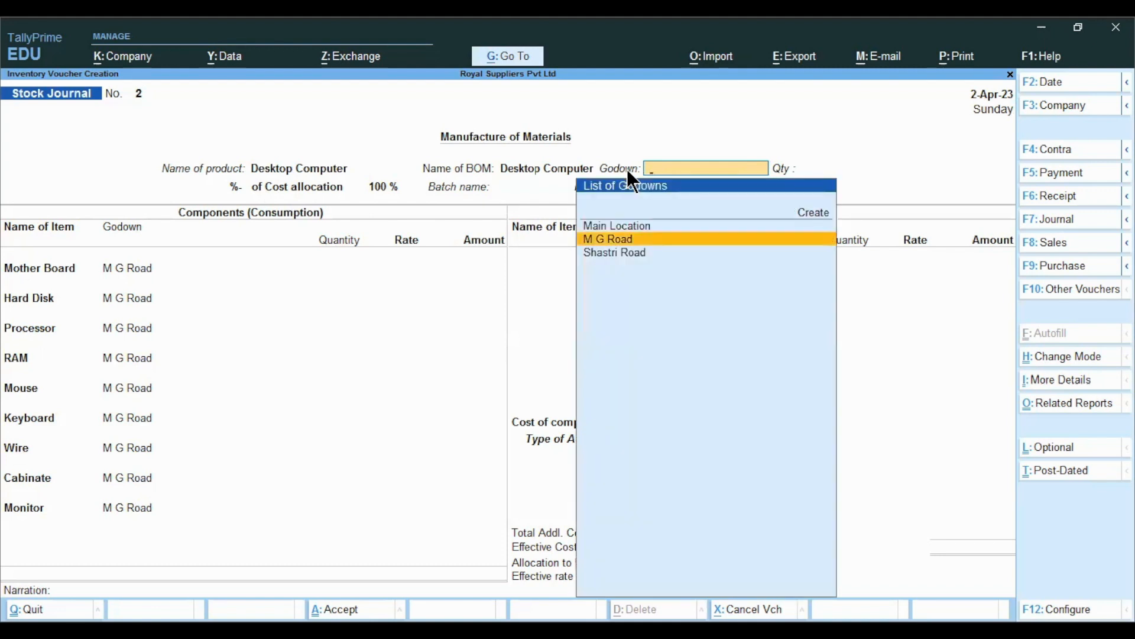
key("Return")
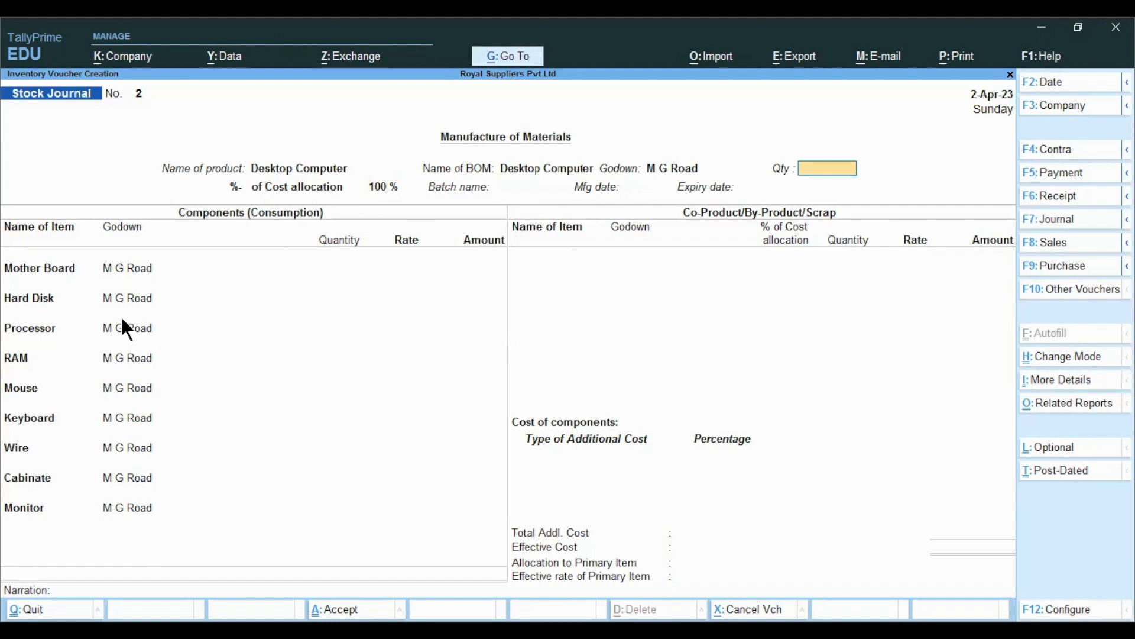
Check the manufactured quantity on the Manufacturing Entry slide and set the Desktop Computer quantity to 50 in the TallyPrime journal
key("ctrl")
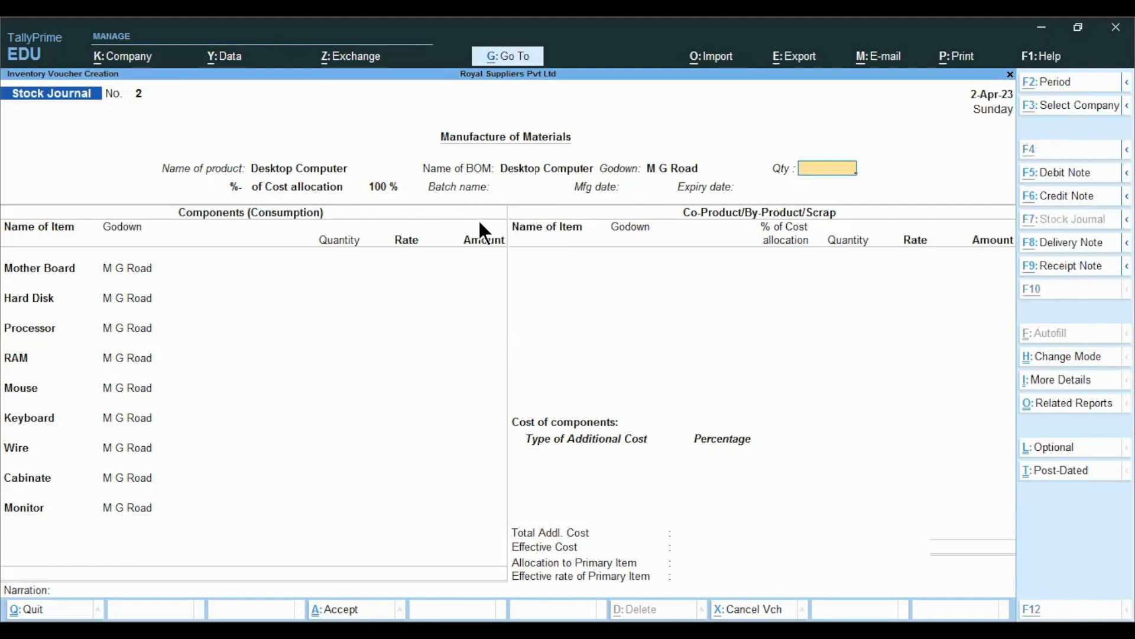
key("alt+Tab")
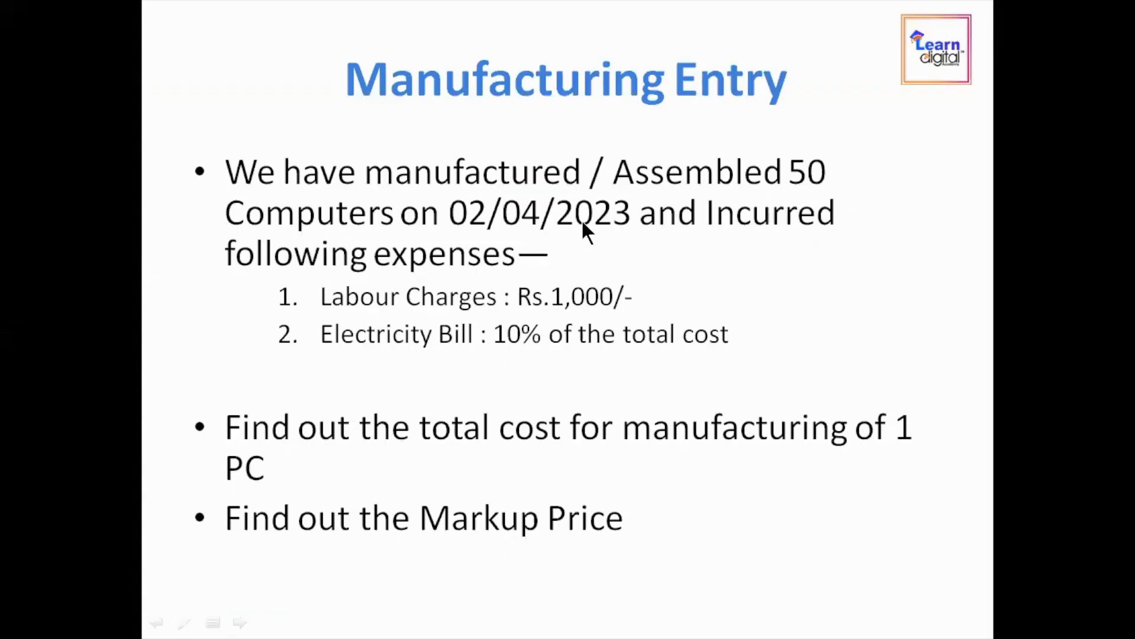
key("alt+Tab")
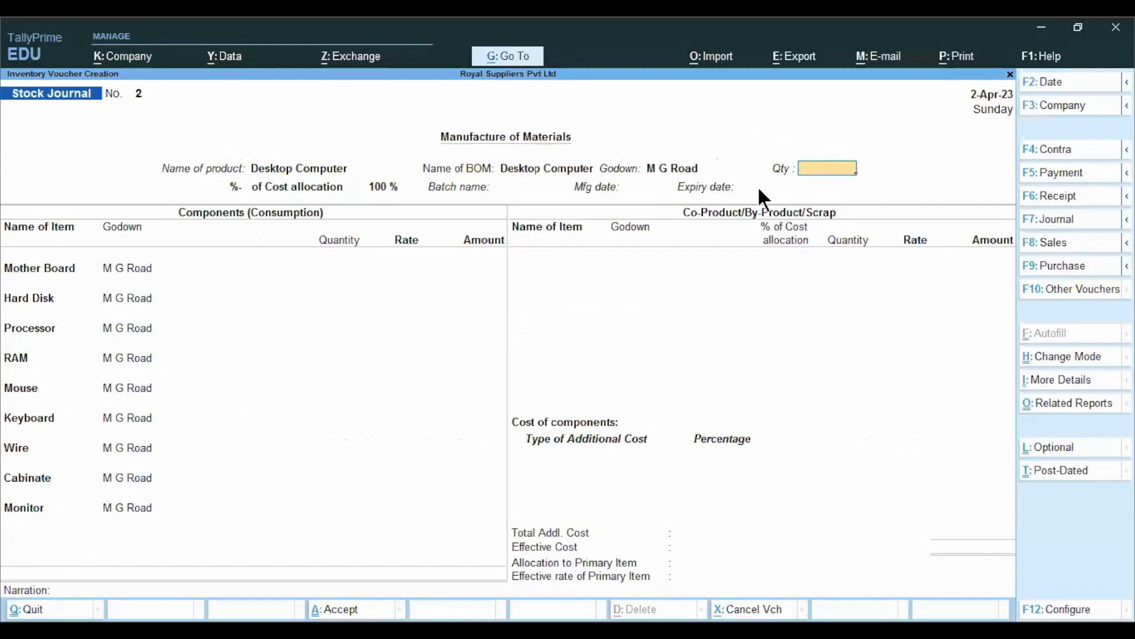
type("50")
key("Return")
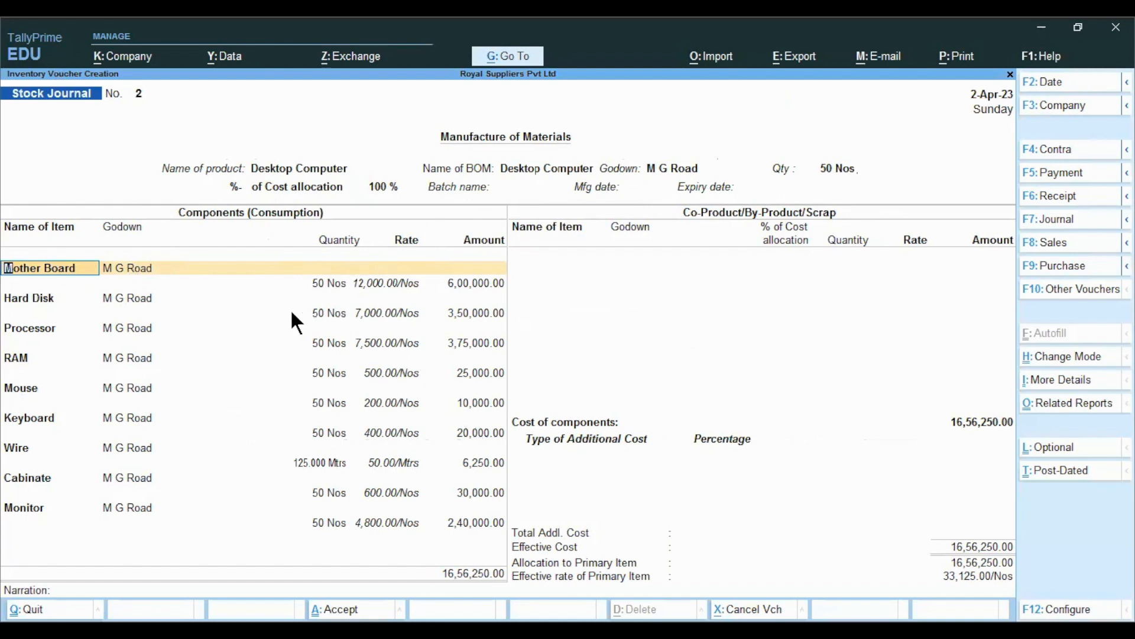
Switch to the presentation to reread the labour and electricity expenses, and return to the manufacturing journal
key("alt")
key("ctrl")
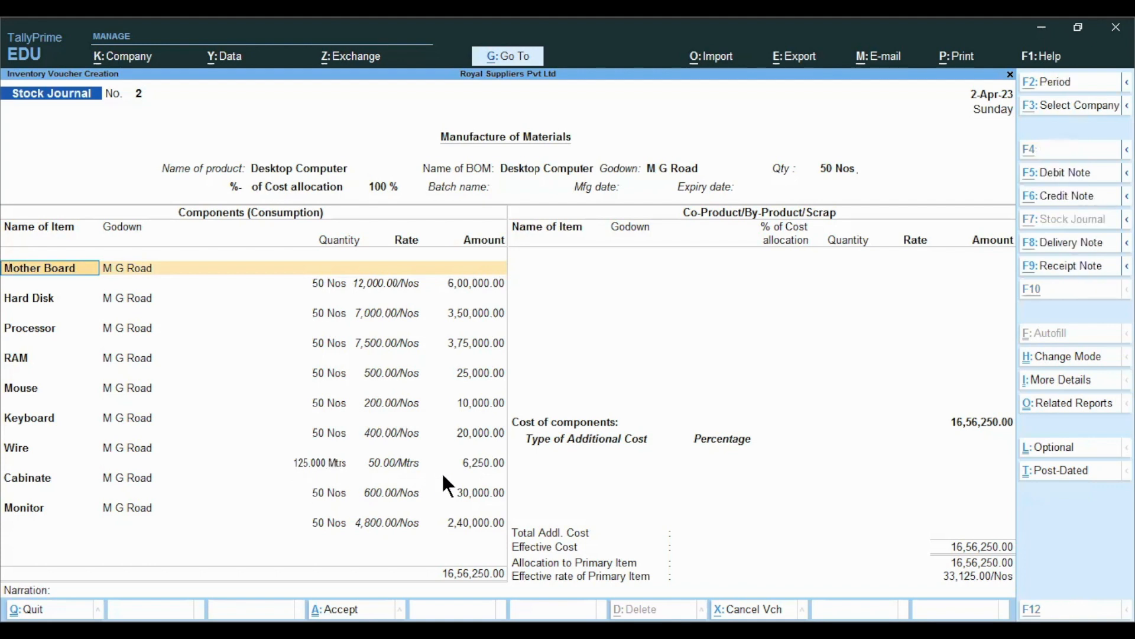
key("alt+Tab")
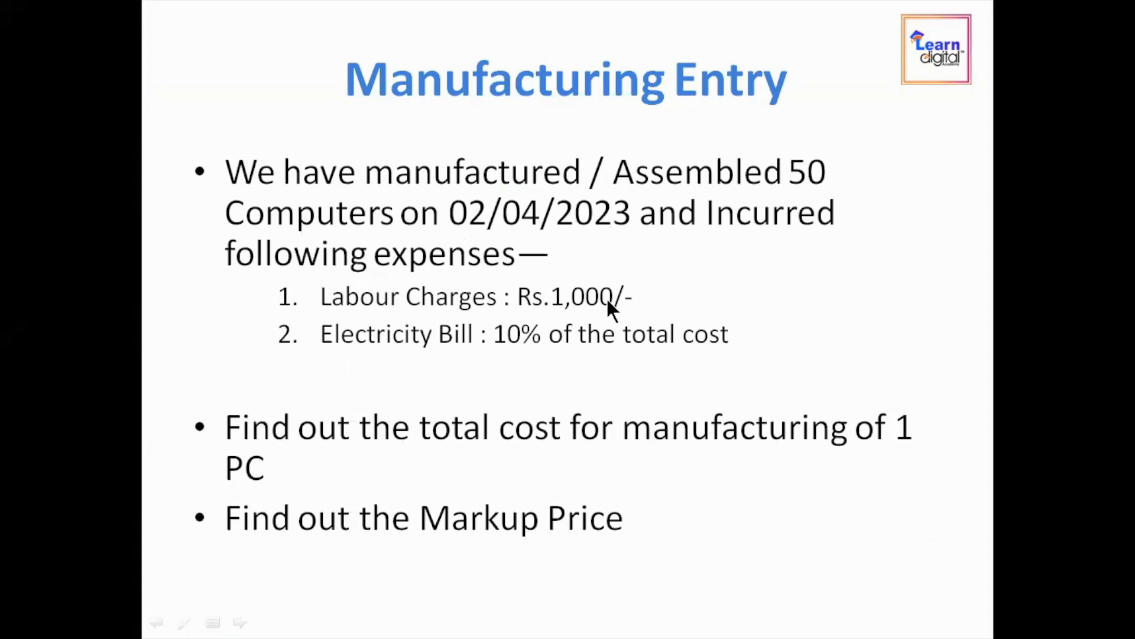
key("alt+Tab")
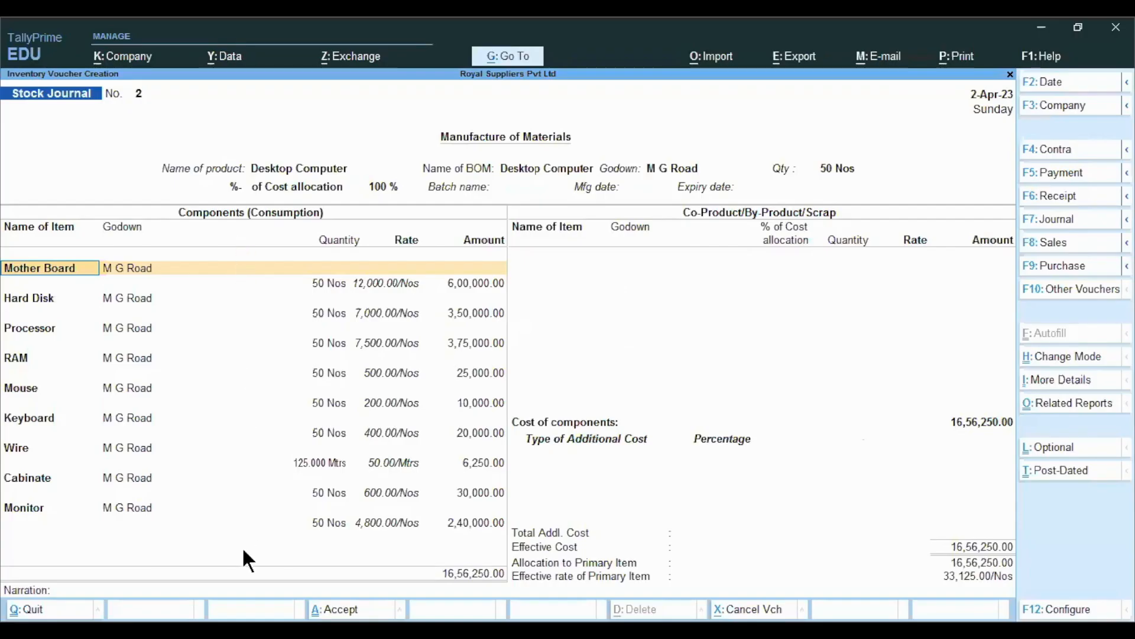
Accept all component lines from Mother Board to Monitor as filled in, and end the co-product list without any items
key("Return")
key("Return")
key("Return")
key("Return")
key("Return")
key("Return")
key("Return")
key("Return")
key("Return")
key("Return")
key("Return")
key("Return")
key("Return")
key("Return")
key("Return")
key("Return")
key("Return")
key("Return")
key("Return")
key("Return")
key("Return")
key("Return")
key("Return")
key("Return")
key("Return")
key("Return")
key("Return")
key("Return")
key("Return")
key("Return")
key("Return")
key("Return")
key("Return")
key("Return")
key("Return")
key("Return")
key("Return")
key("Return")
key("Return")
key("Return")
key("Return")
key("Return")
key("Return")
key("Return")
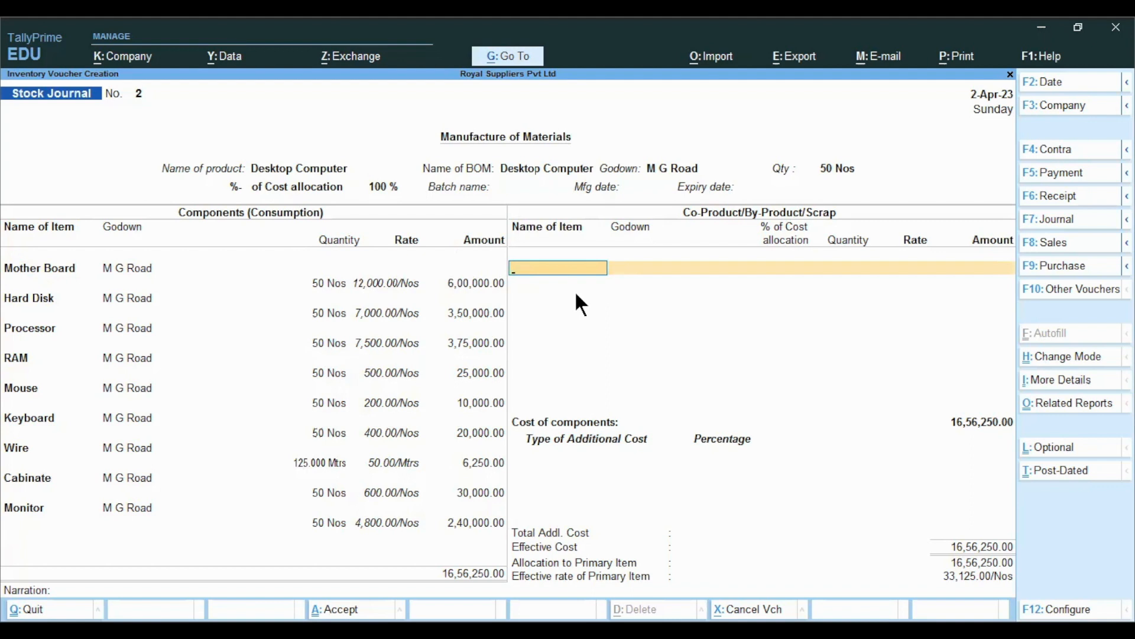
key("Return")
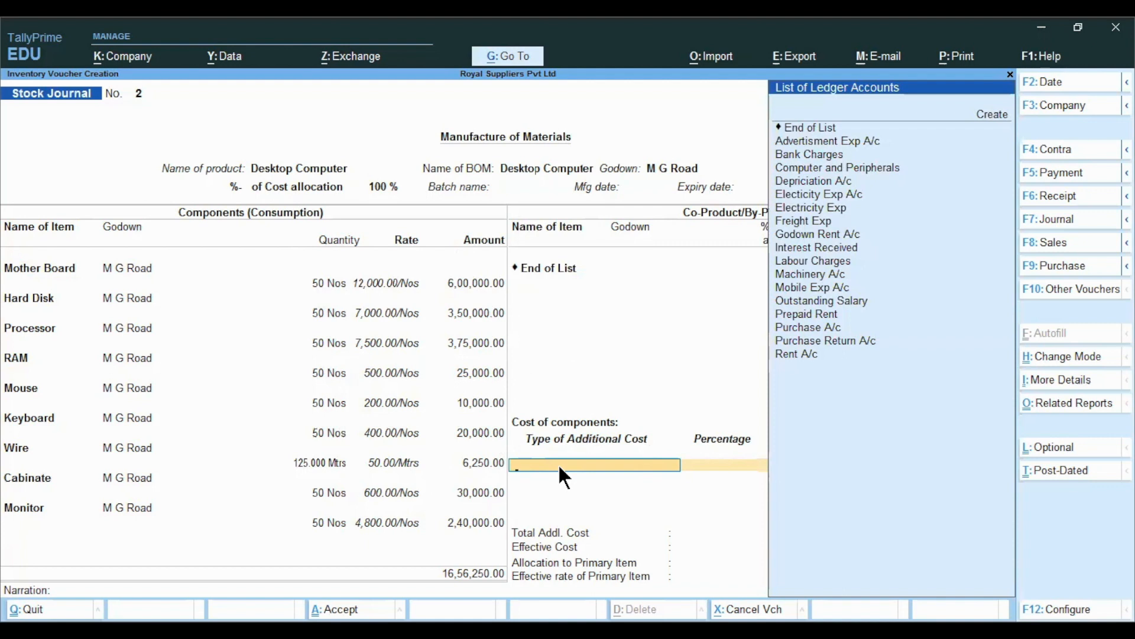
Add Labour Charges as an additional cost of 1000, leaving its percentage blank
key("Down")
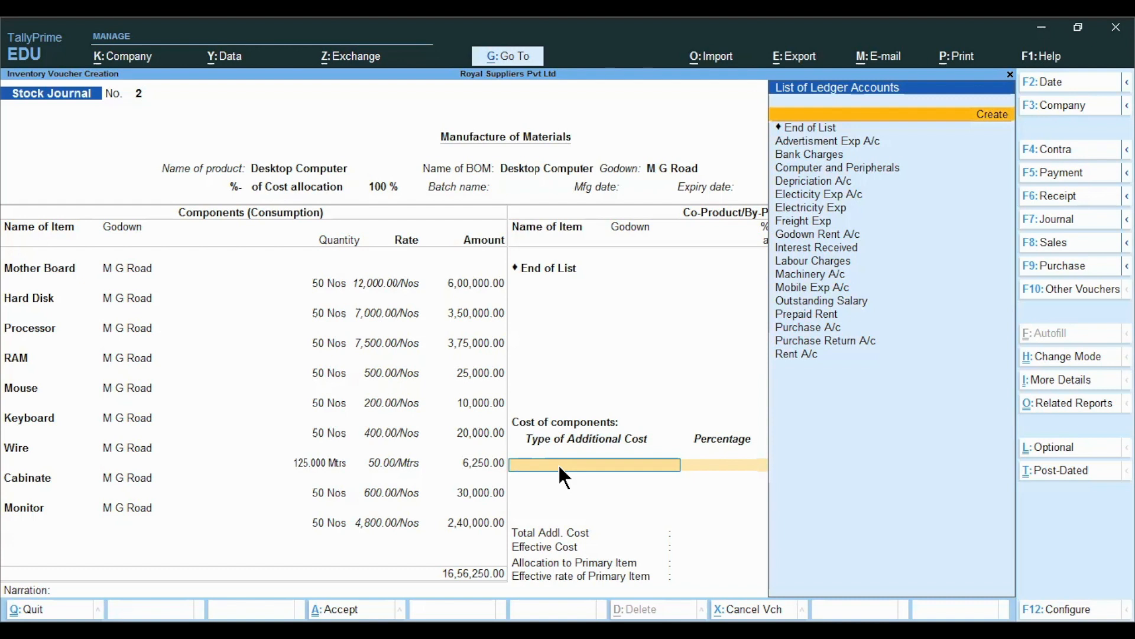
key("Down")
key("Down")
type("l")
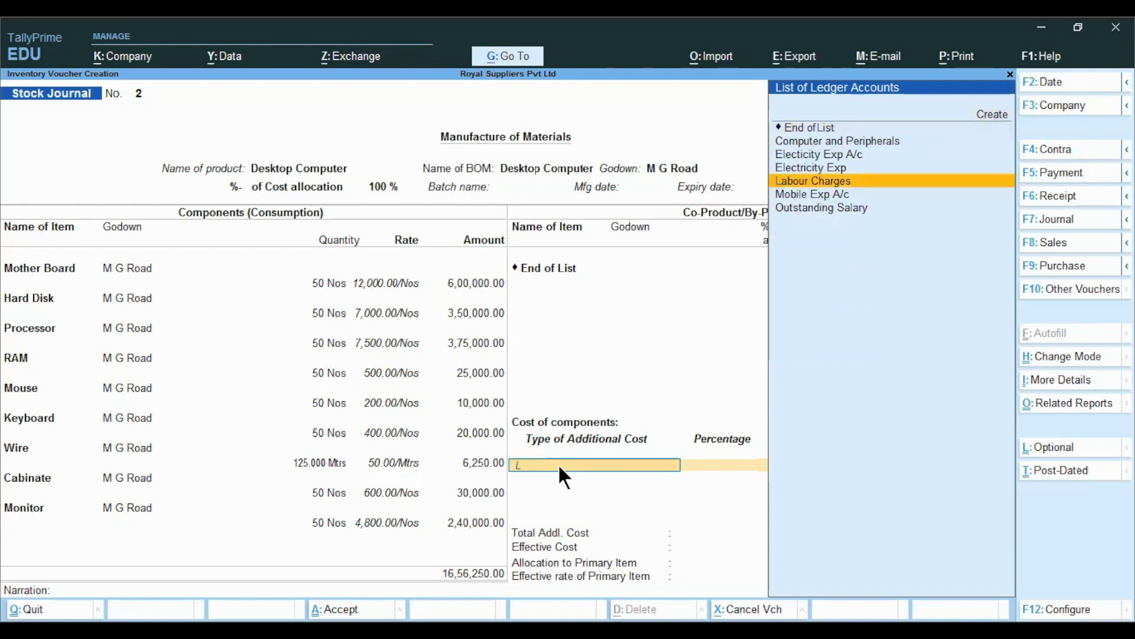
key("Return")
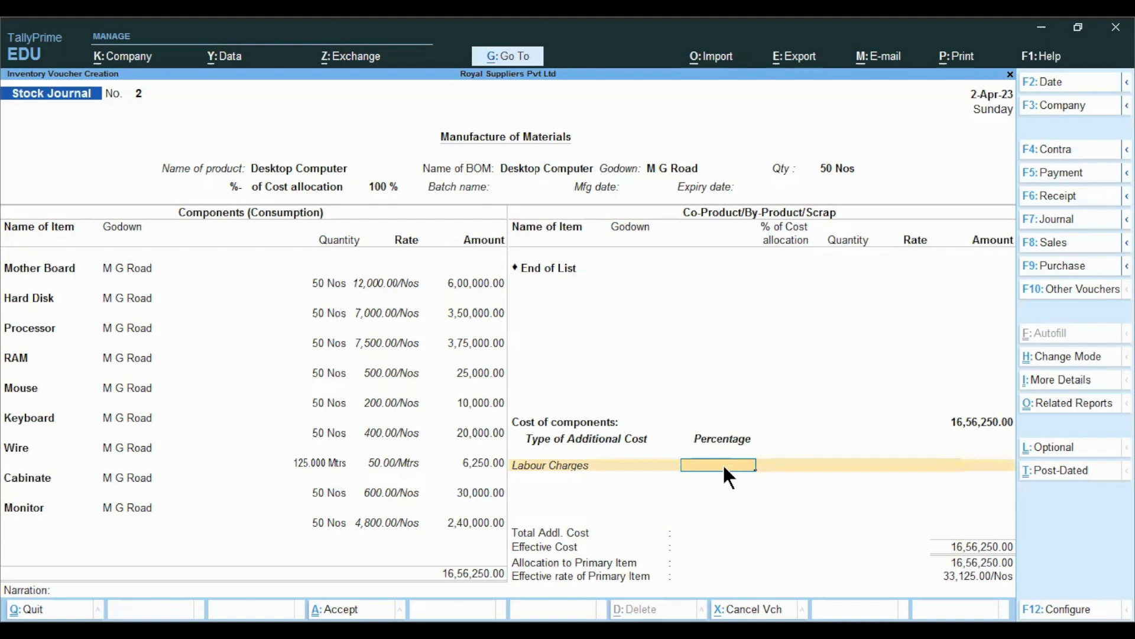
key("Return")
type("1000")
key("Return")
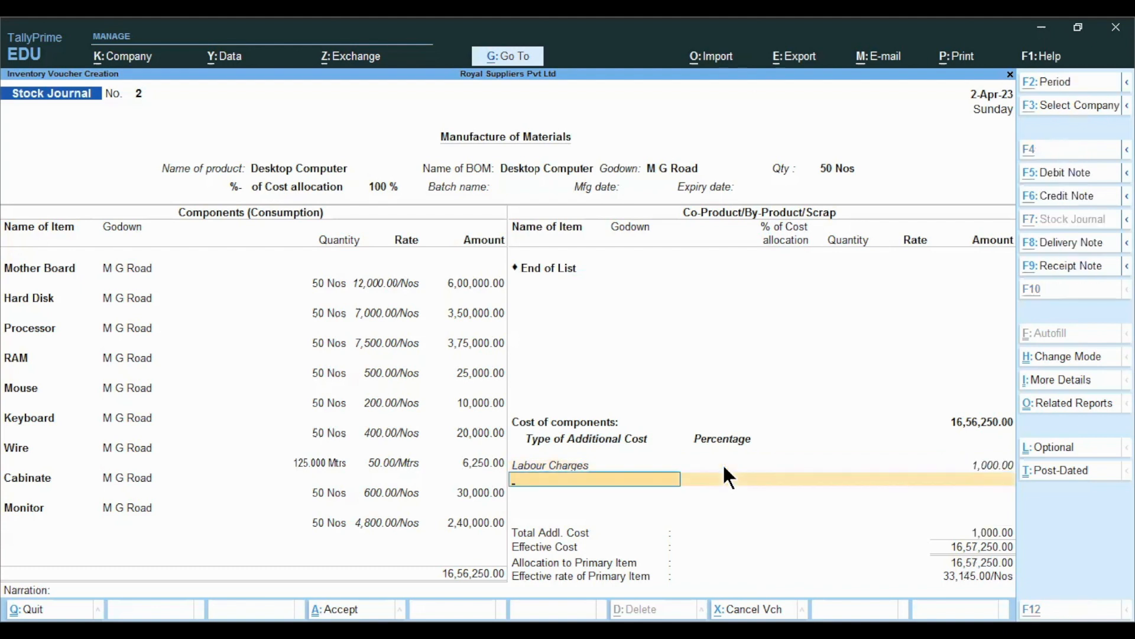
Recheck the electricity expense on the slide and add the Electricity Exp ledger as an additional cost at 10 %
key("alt+Tab")
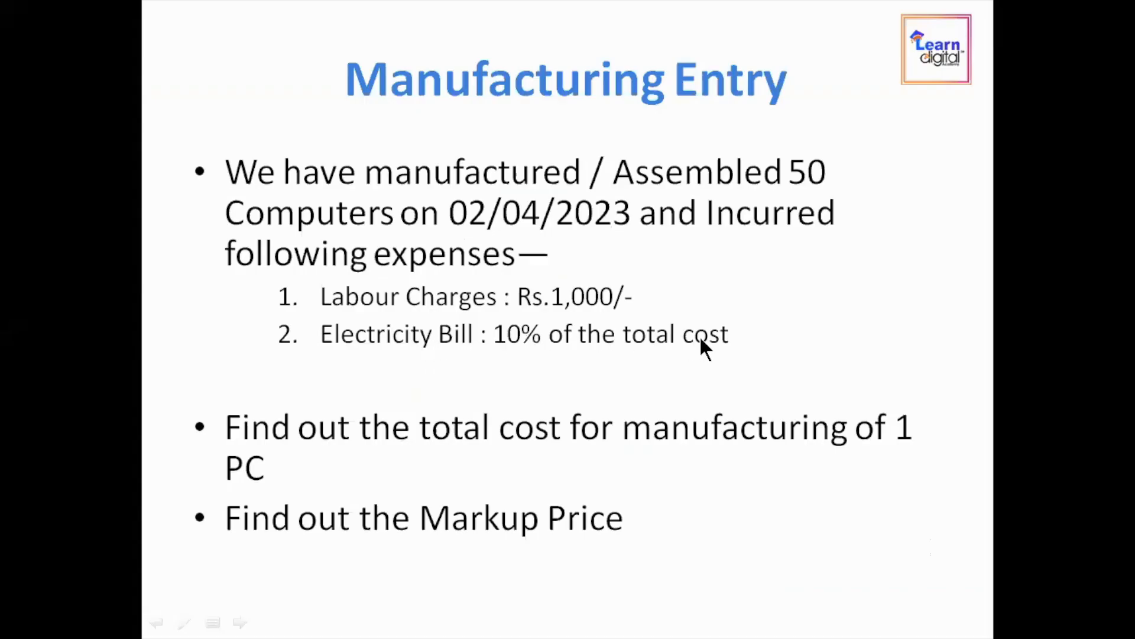
key("alt+Tab")
type("El")
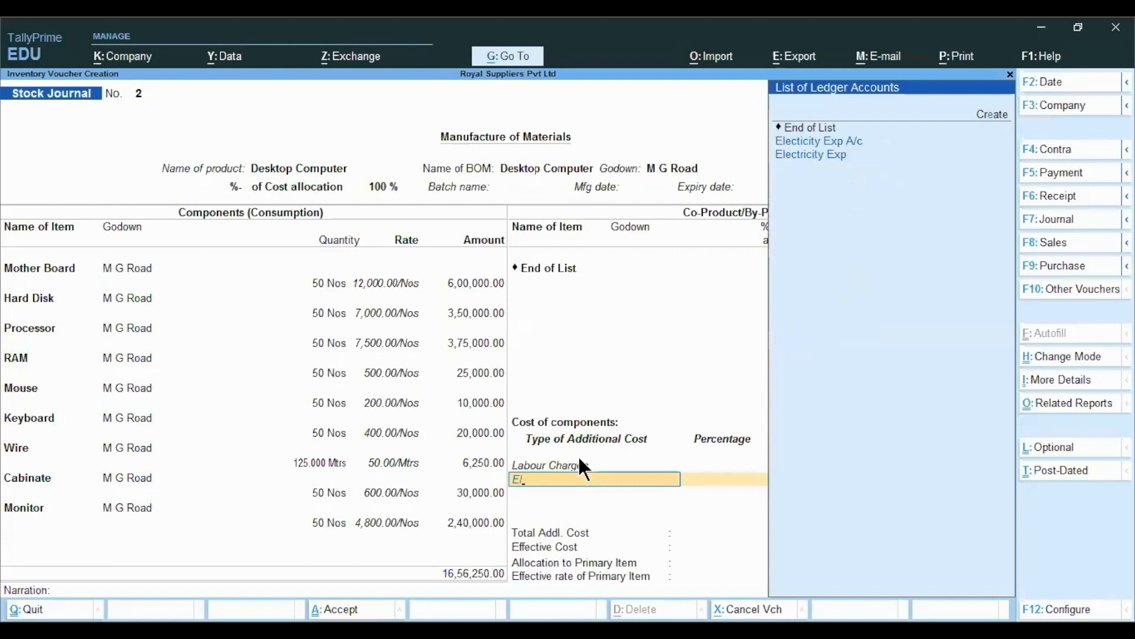
key("Return")
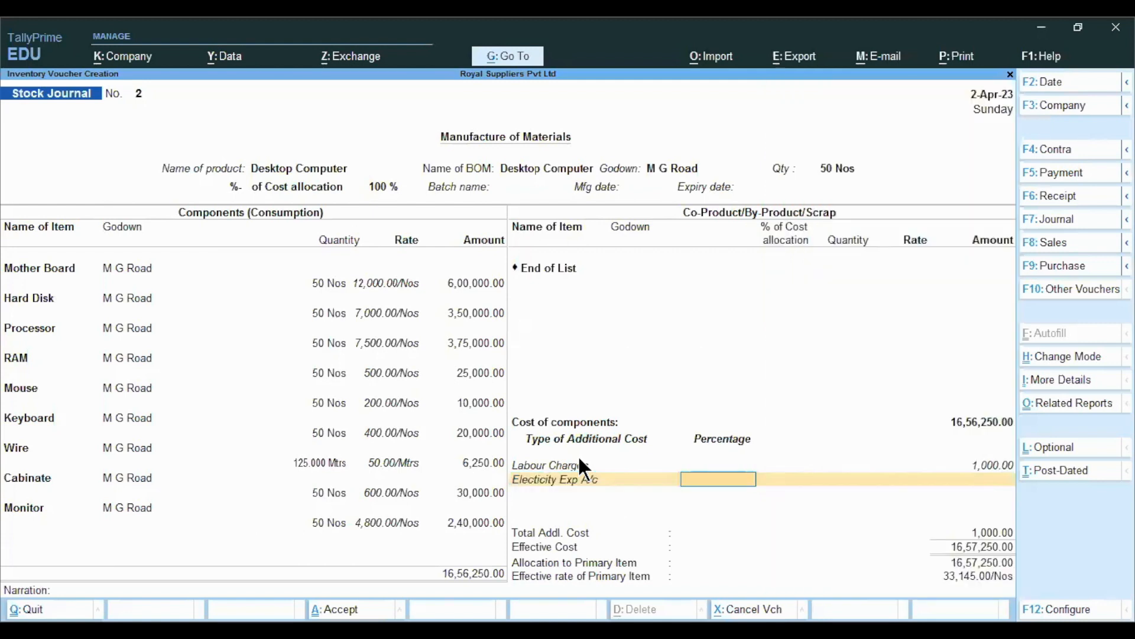
key("BackSpace")
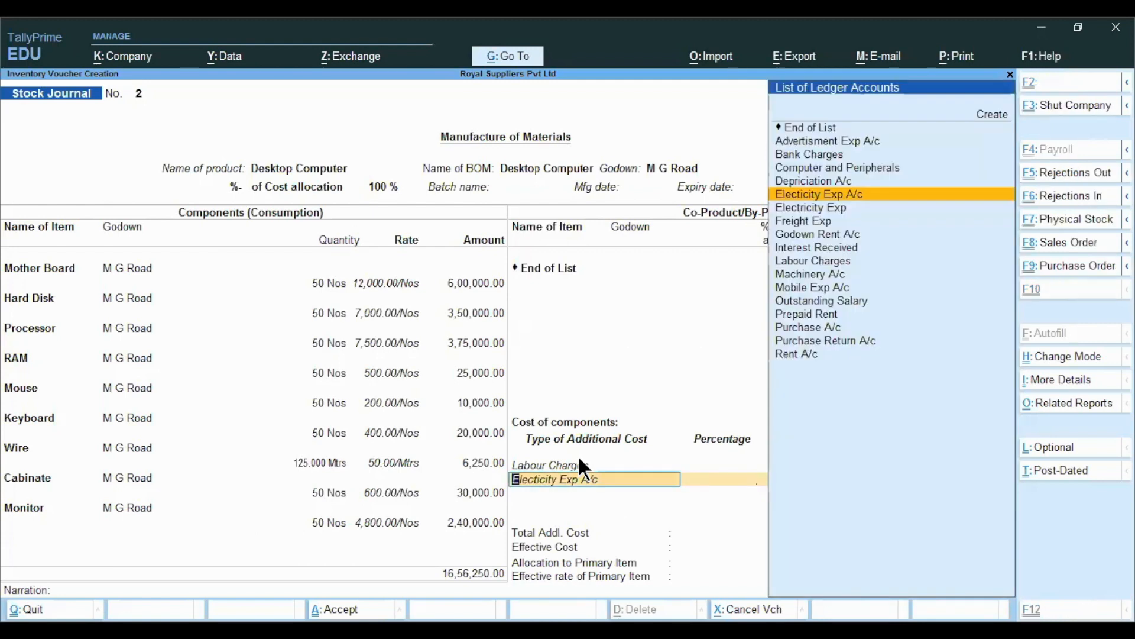
key("ctrl+Return")
key("Escape")
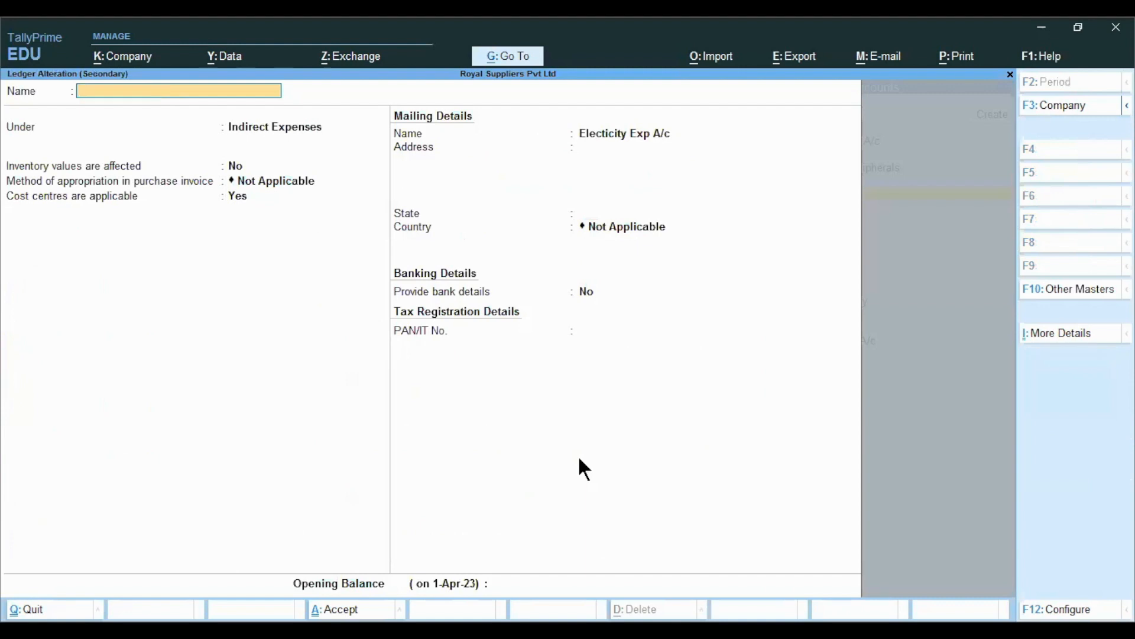
key("Down")
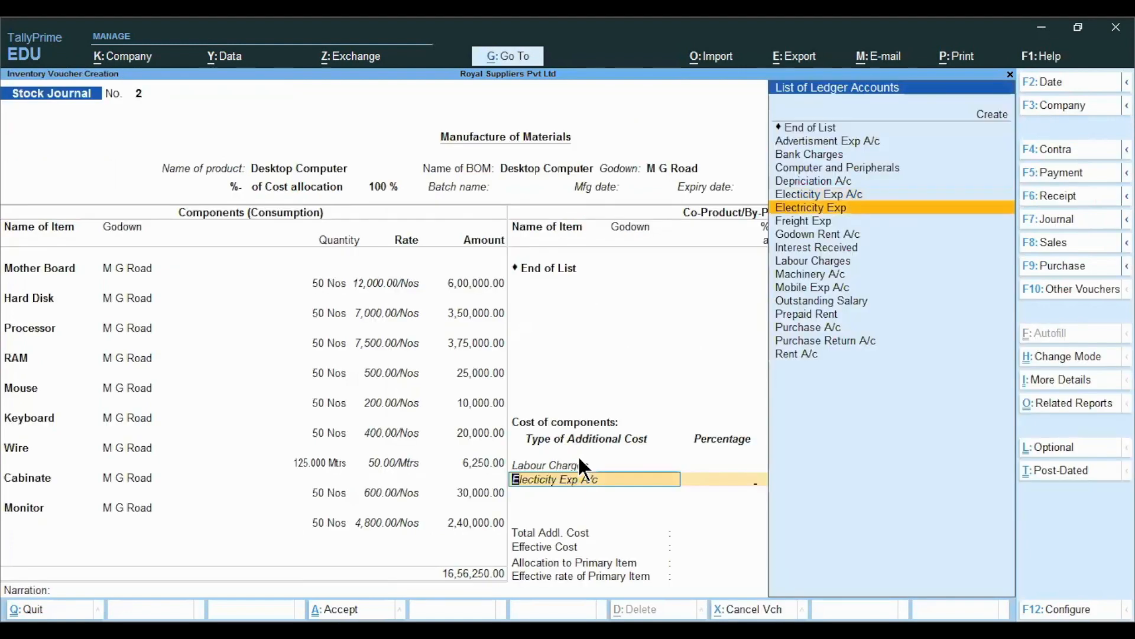
key("Return")
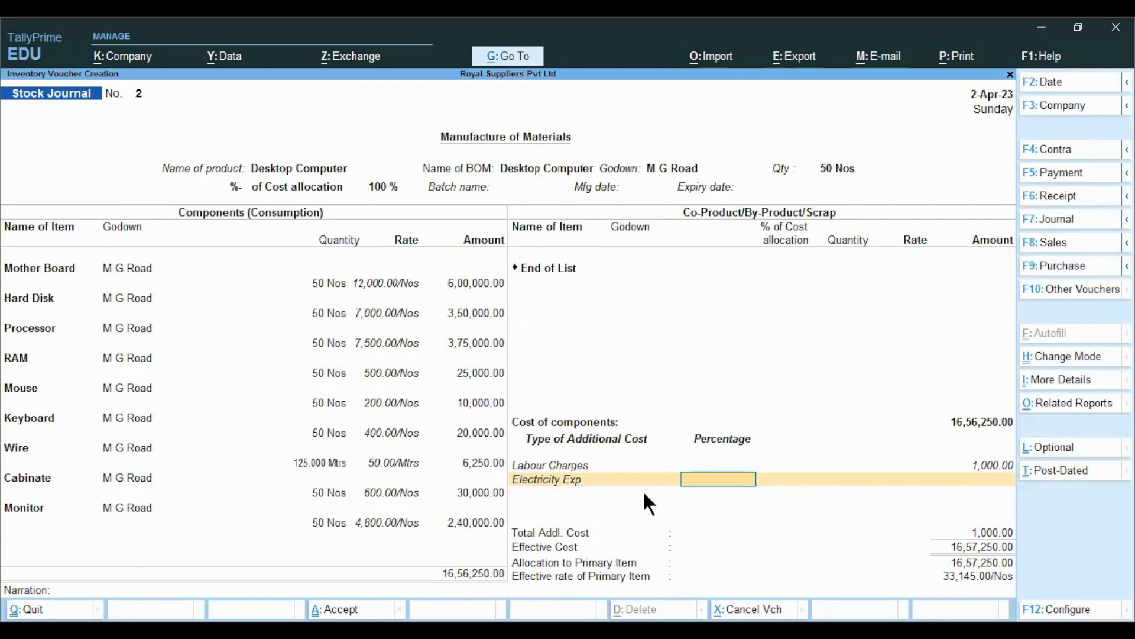
type("10")
key("Return")
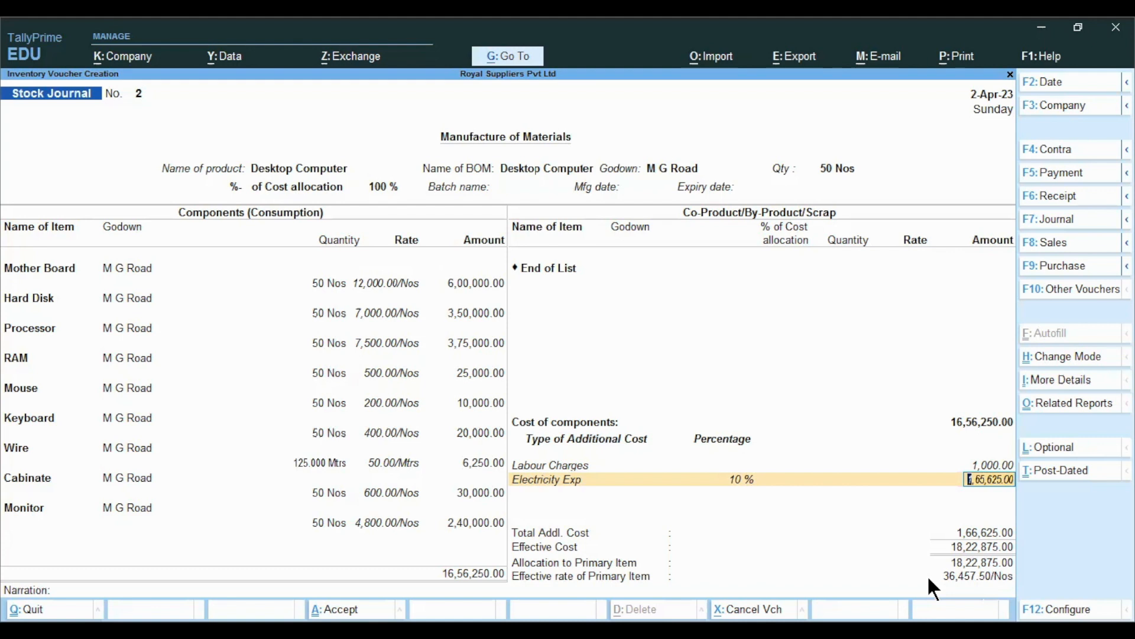
Calculate 25% of 36457.20 in the built-in calculator, add 36457.20 to the result for the markup price, and return to the voucher
key("ctrl")
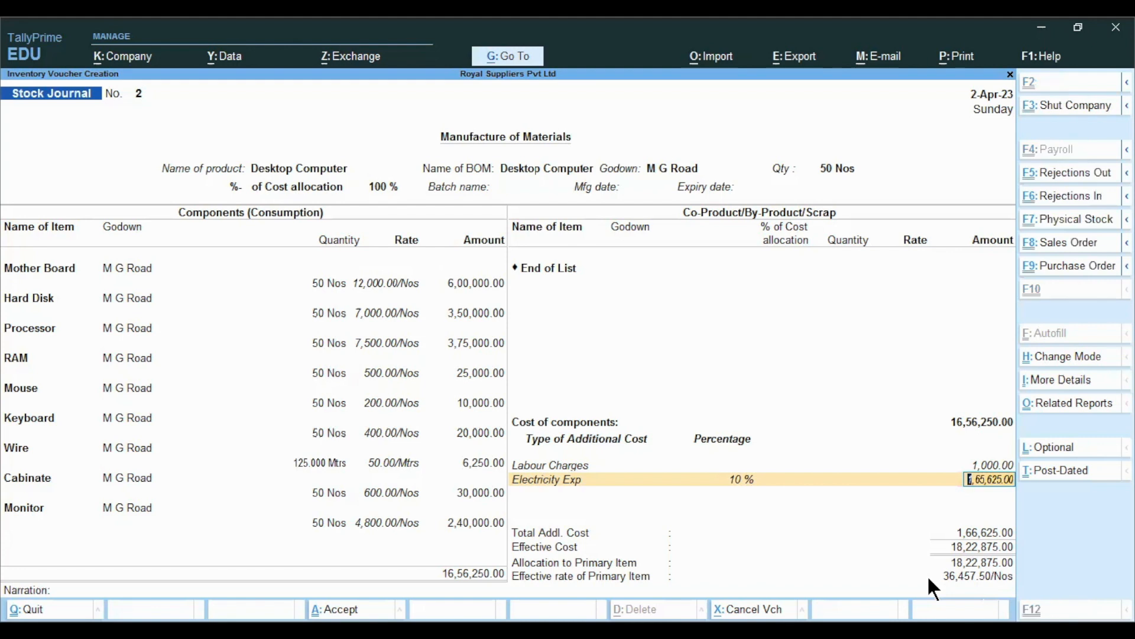
key("ctrl+n")
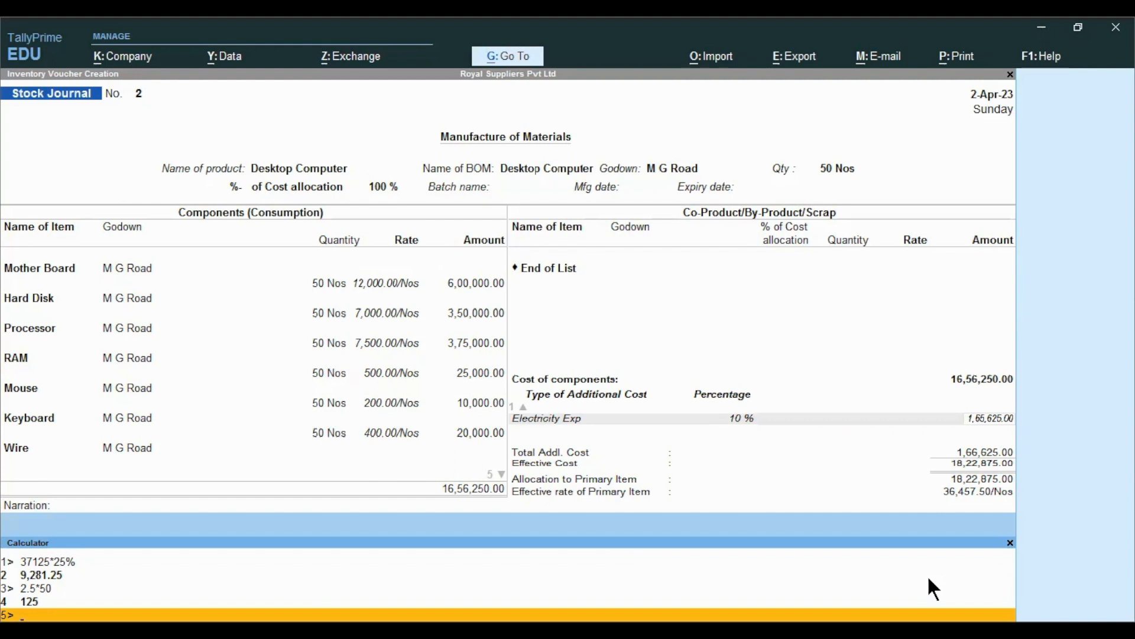
type("36457.20*25%")
key("Return")
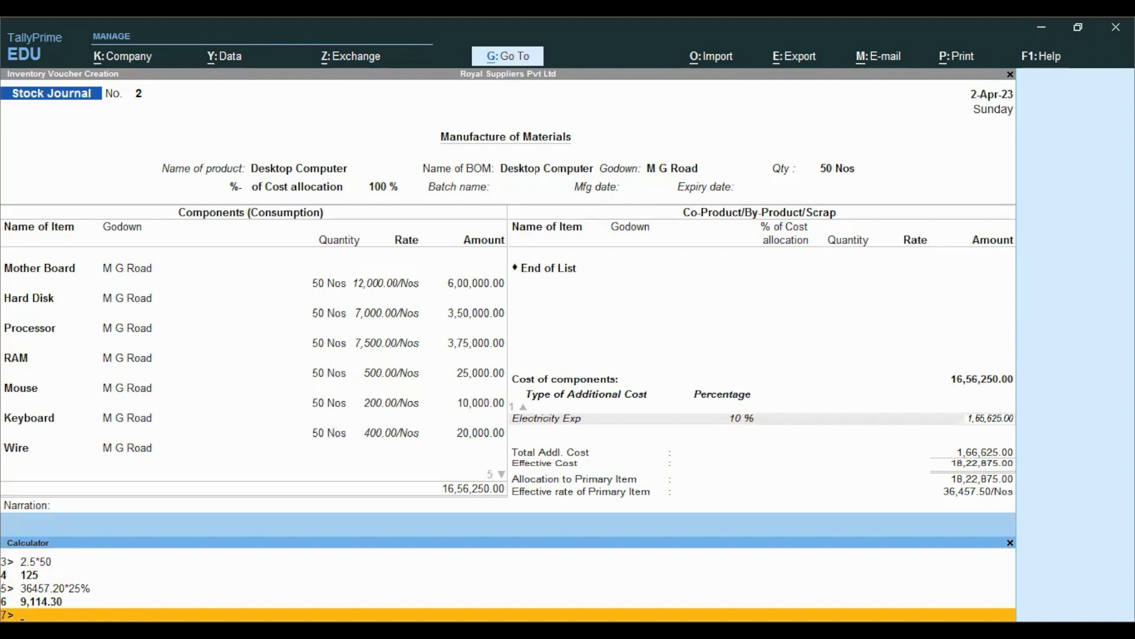
left_click(67, 602)
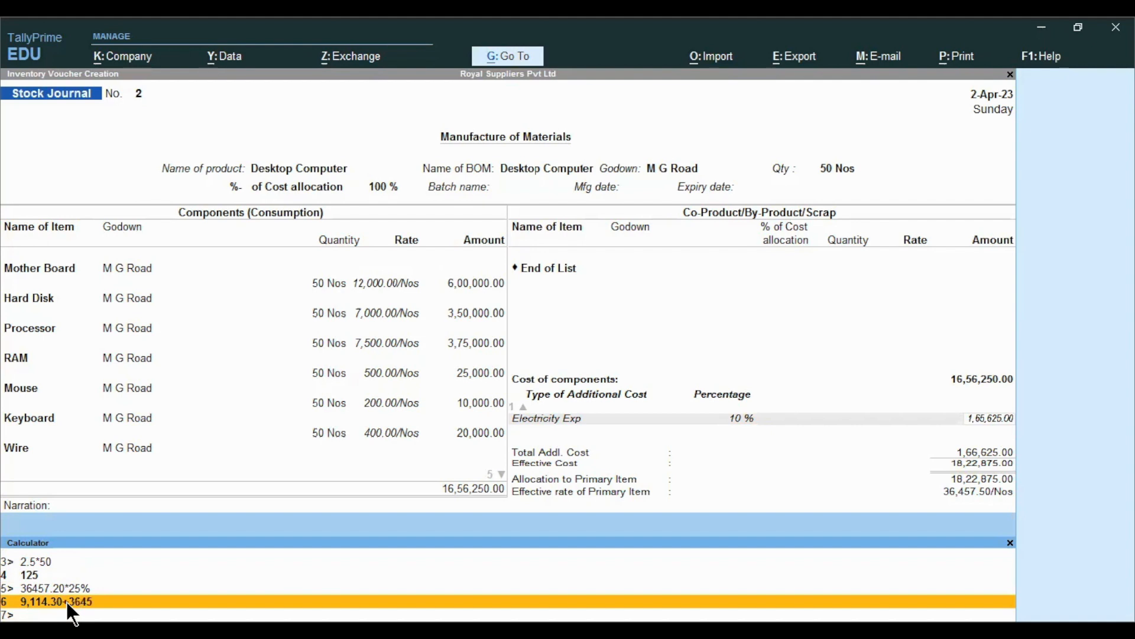
type(".20")
key("Return")
key("Up")
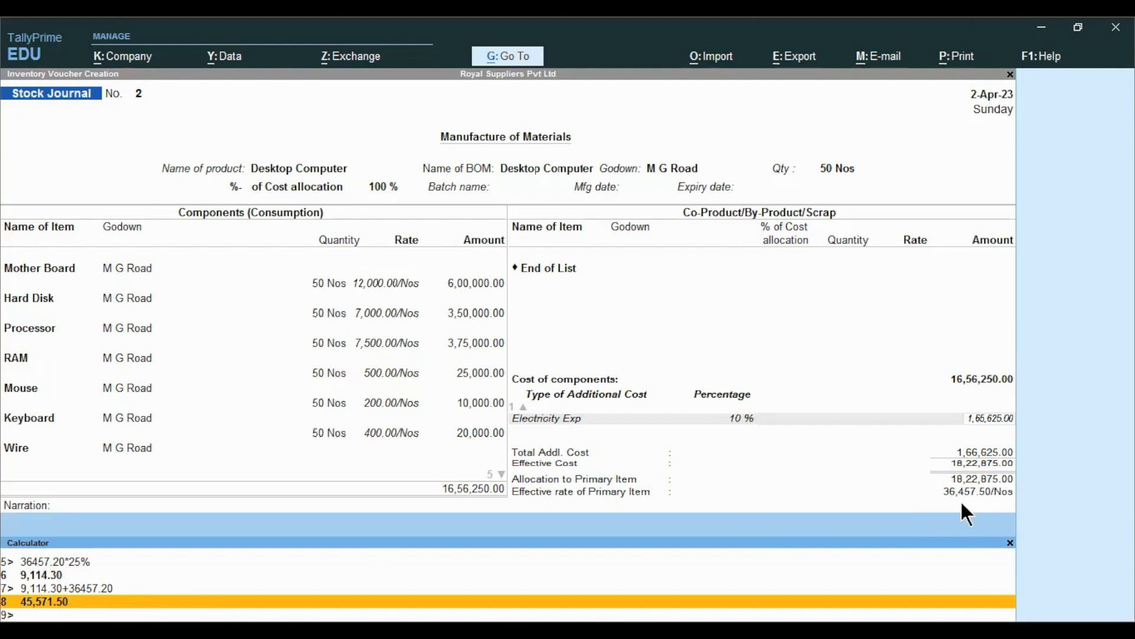
left_click(993, 528)
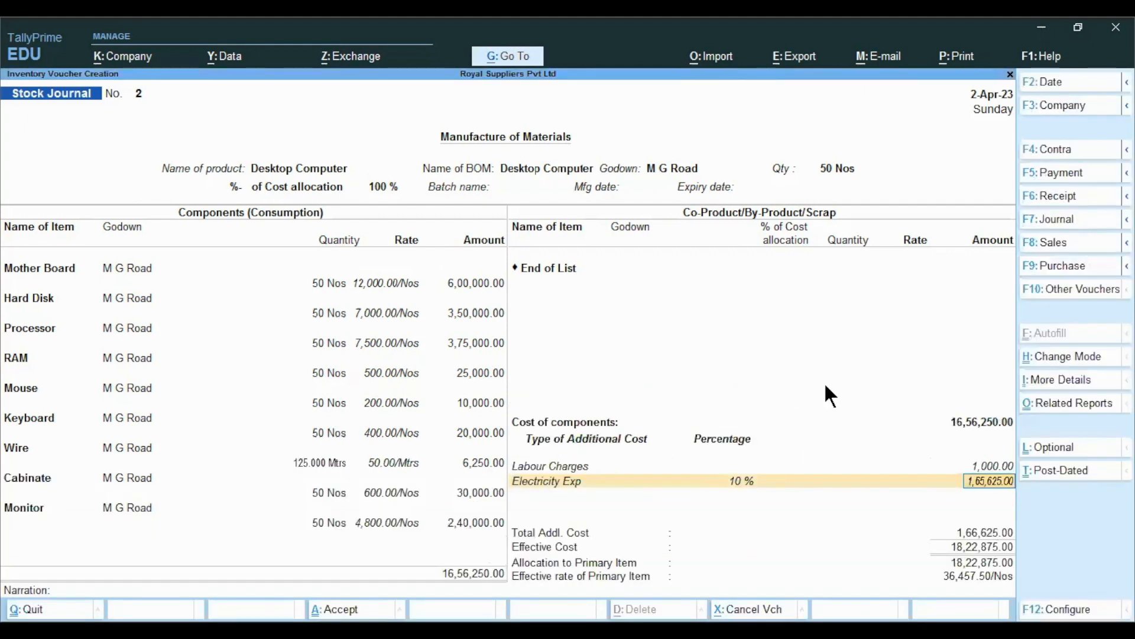
Finish the additional costs, enter the narration "being goods manufactured", and save the manufacturing journal
key("Return")
key("Return")
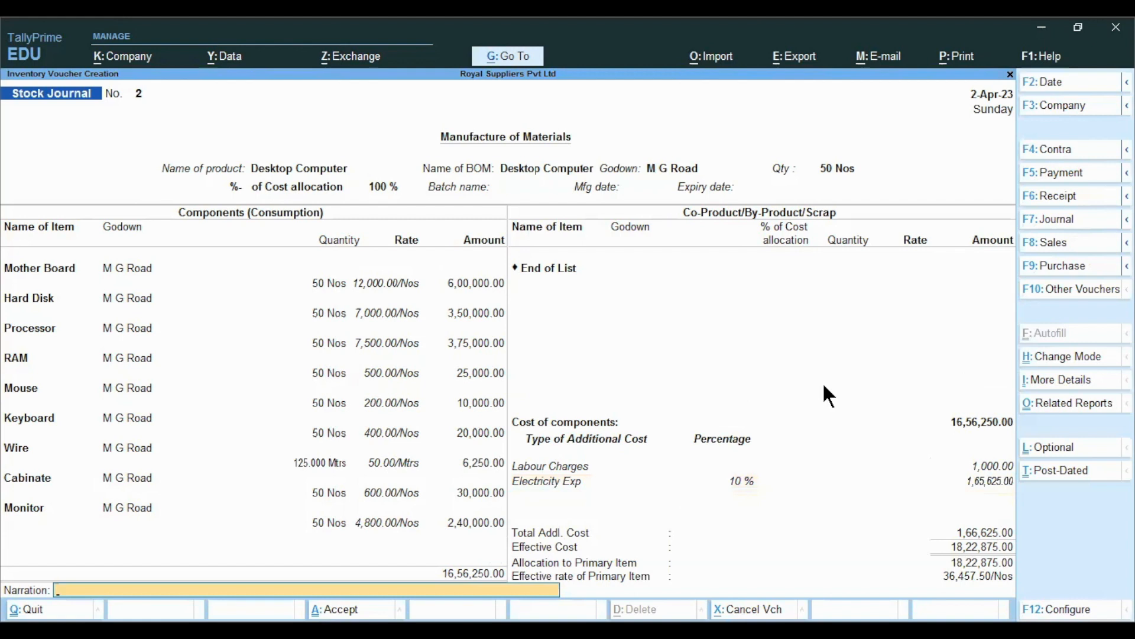
type("being goods manuf")
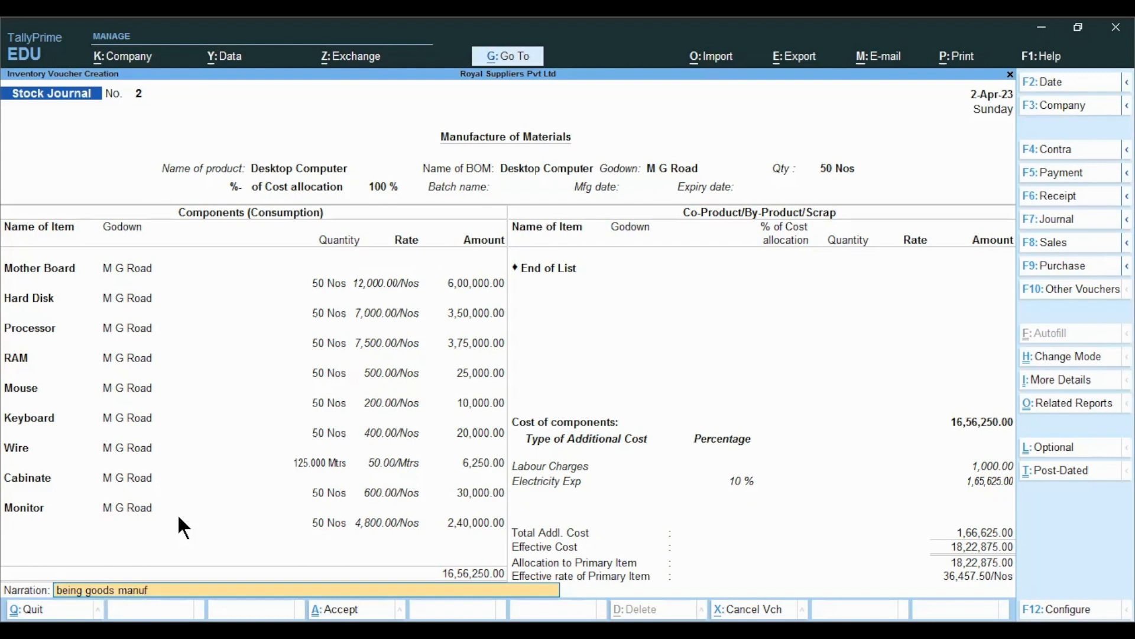
type("actured")
key("Return")
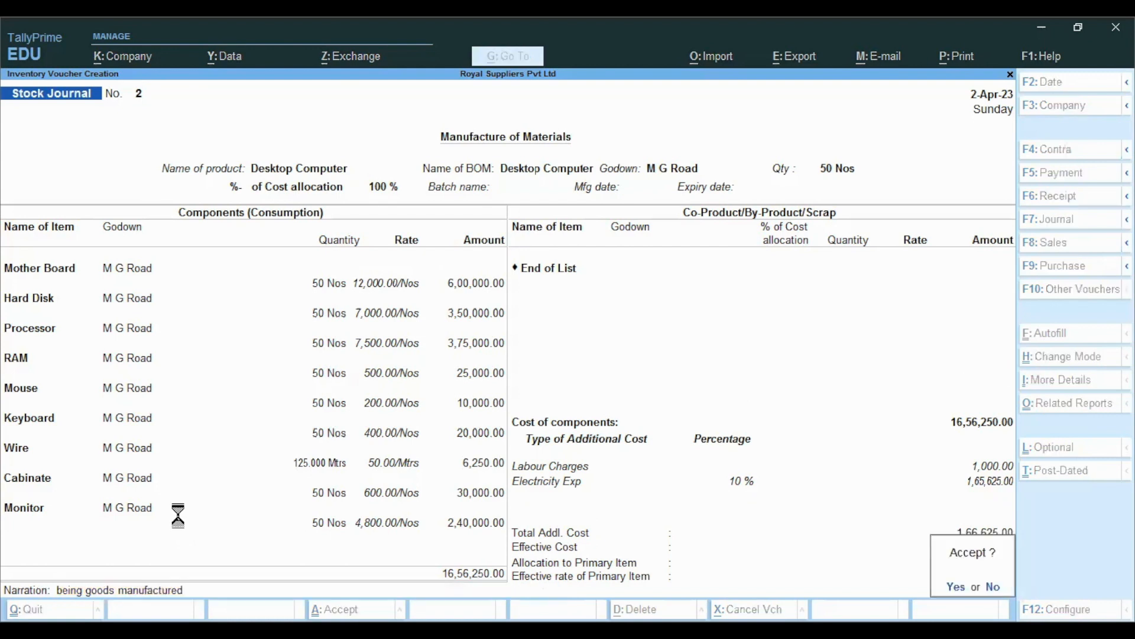
key("Return")
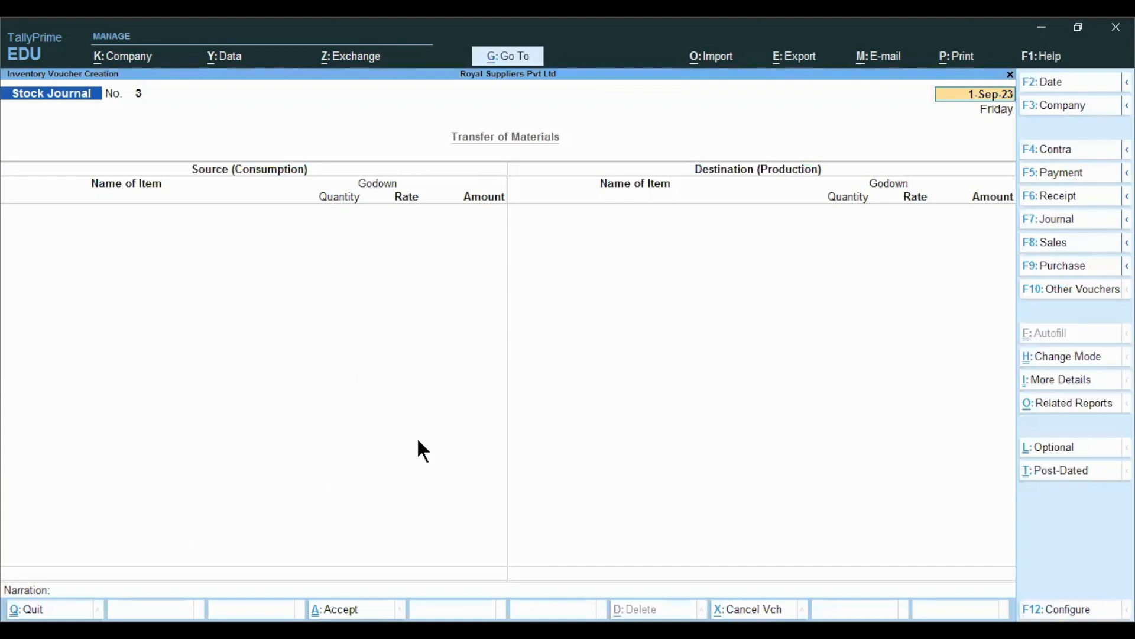
Leave voucher entry, open the Stock Summary from the Gateway of Tally, and drill down into the Finished Products group
key("Escape")
key("Escape")
key("Return")
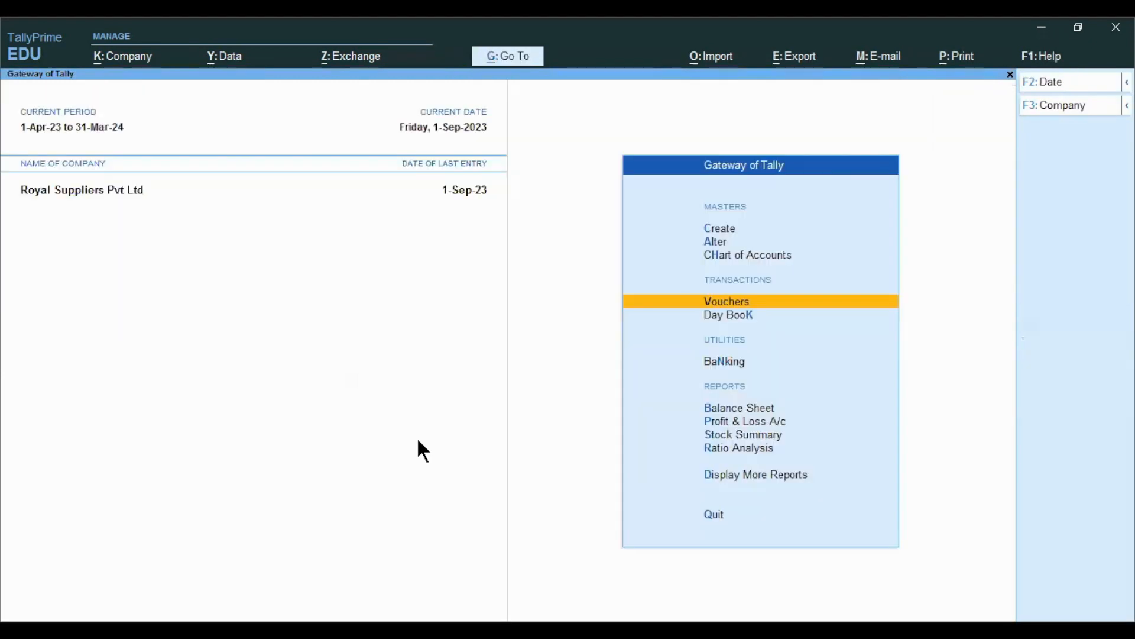
key("Down")
key("Down")
key("Down")
key("Down")
key("Down")
key("Return")
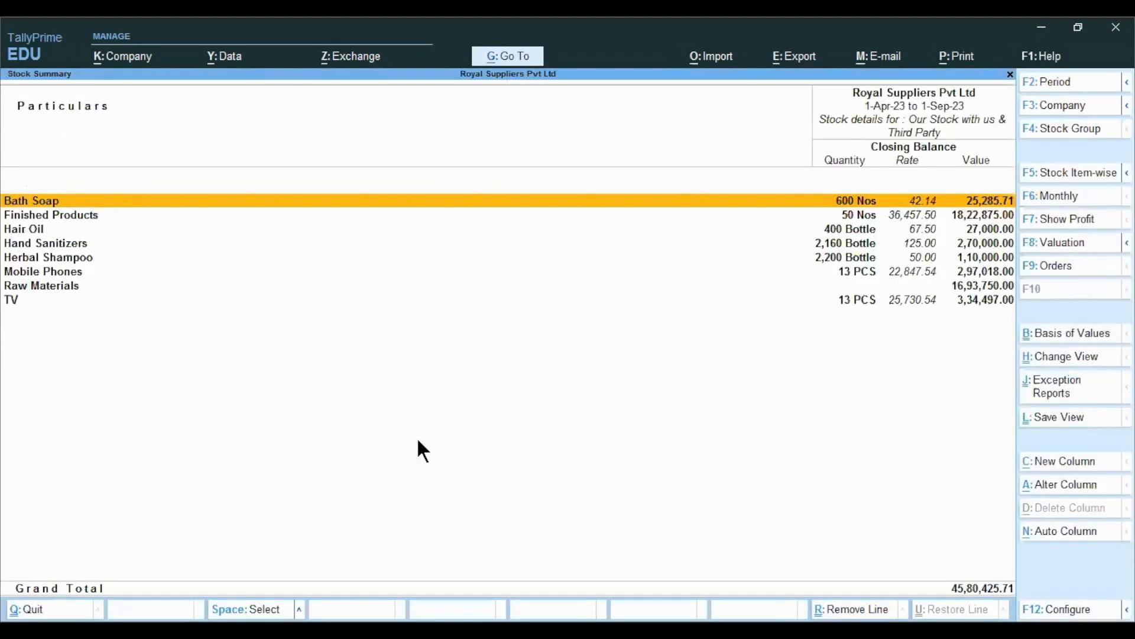
key("Down")
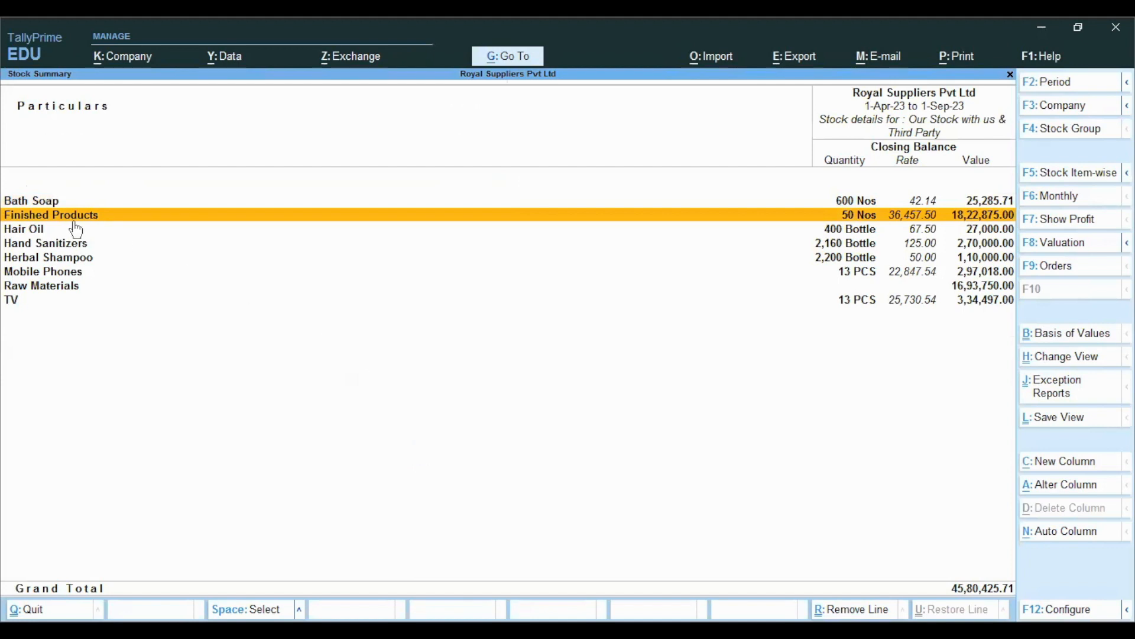
key("Return")
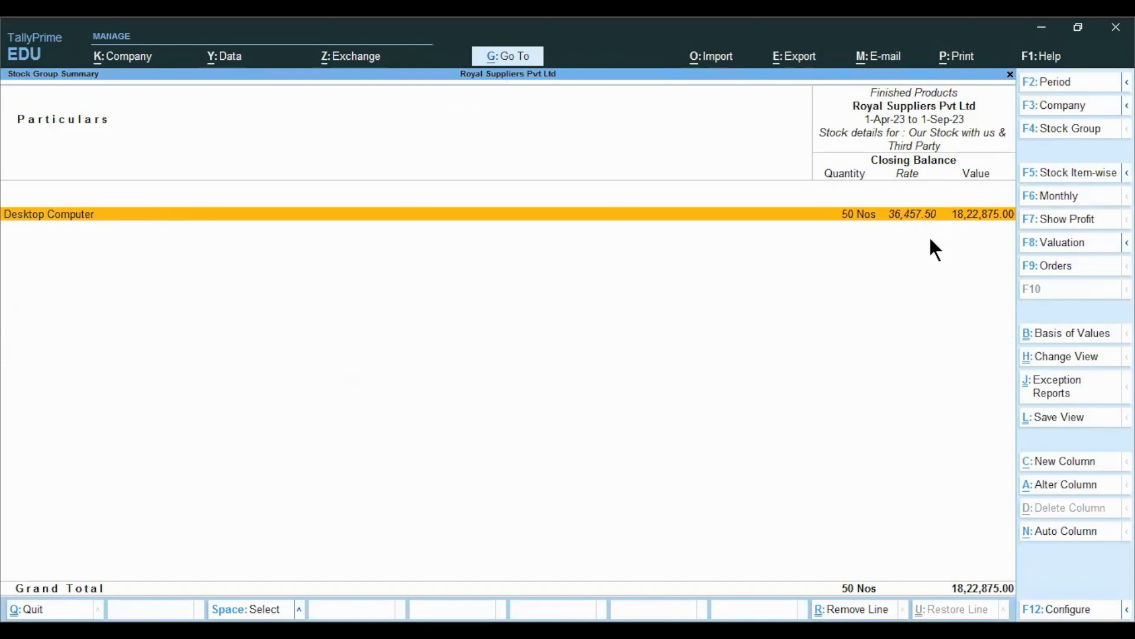
Leave the stock reports and switch to the slide show to review the Manufacturing Entry slide
key("Escape")
key("Escape")
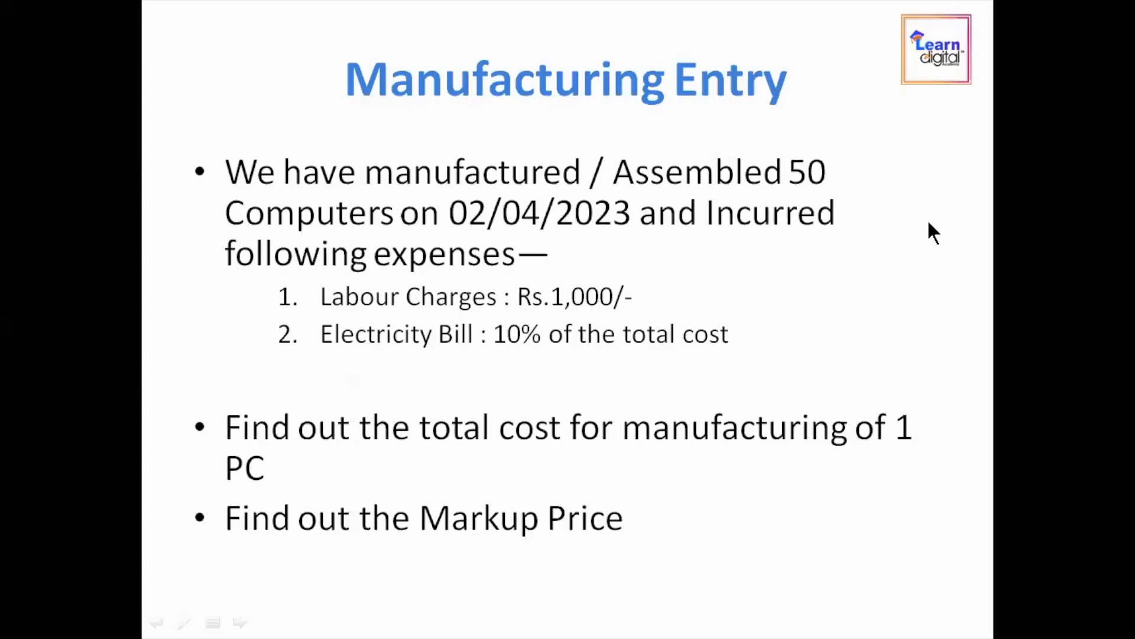
key("Right")
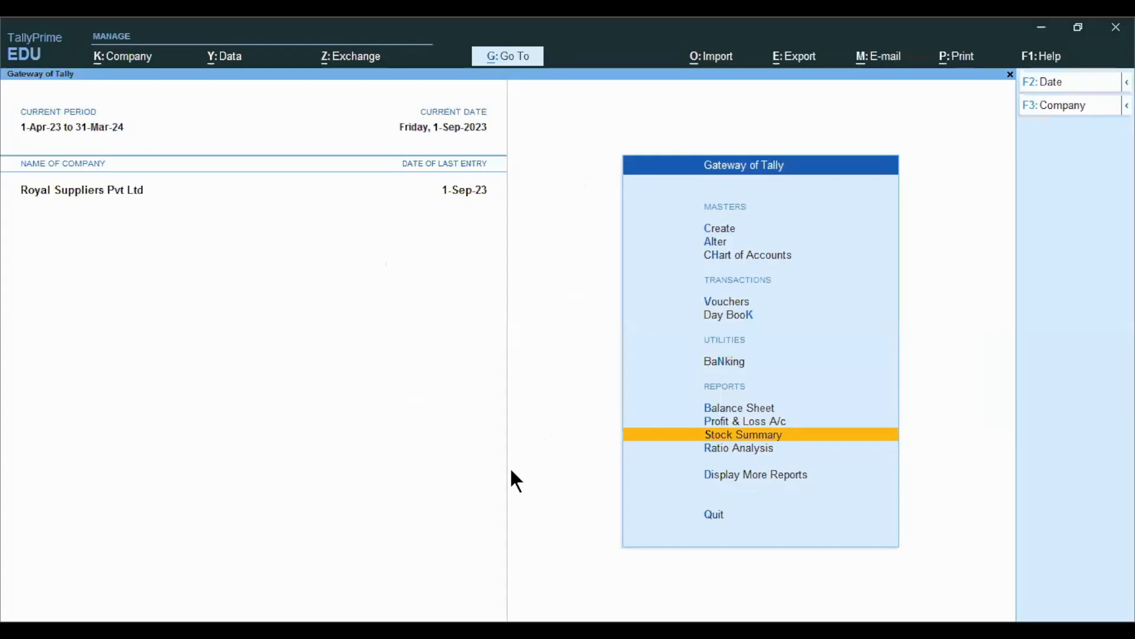
Recheck the markup price calculation in TallyPrime's built-in calculator and return to the Gateway of Tally
key("ctrl+n")
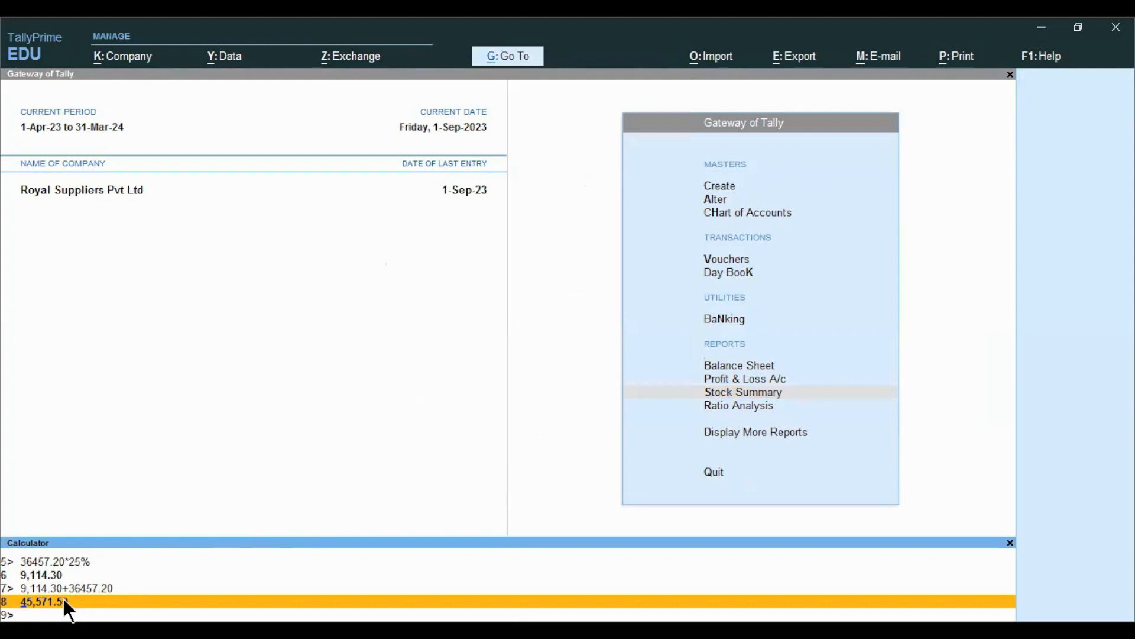
key("ctrl+m")
key("ctrl+n")
key("Escape")
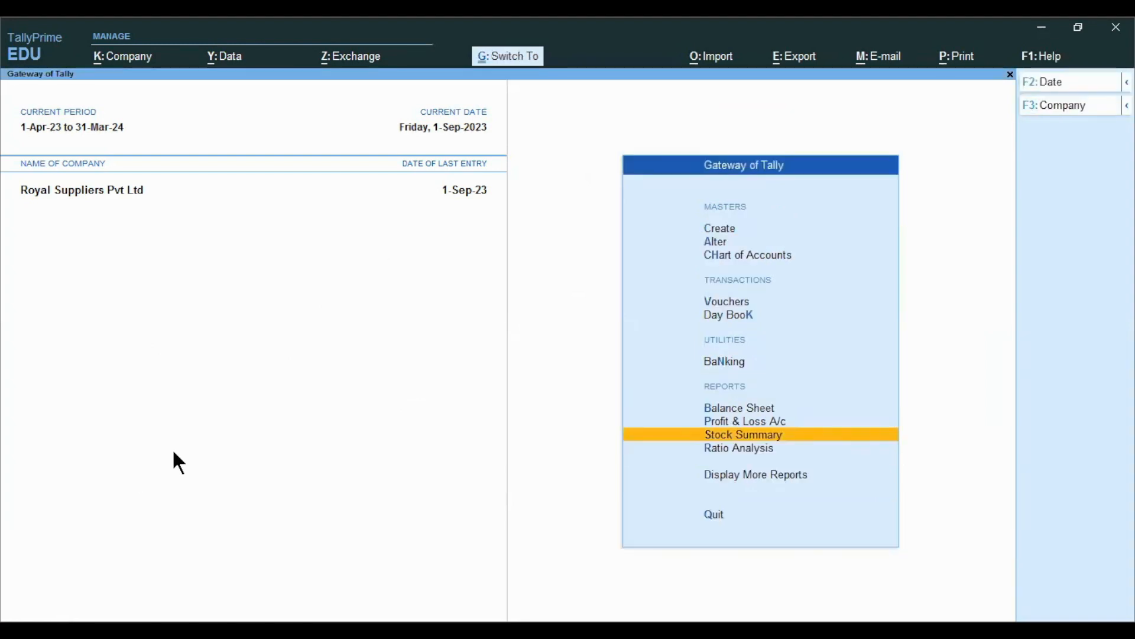
key("Escape")
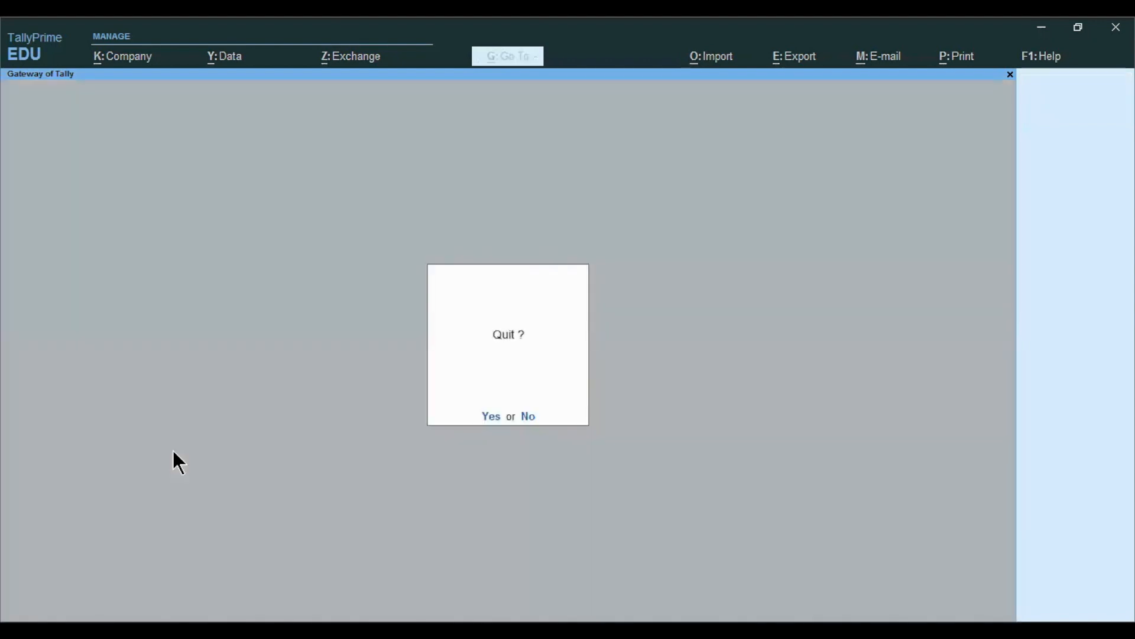
key("Escape")
Open voucher entry from the Gateway of Tally and start a Sales voucher dated 1-May-23
key("Down")
key("Down")
key("Down")
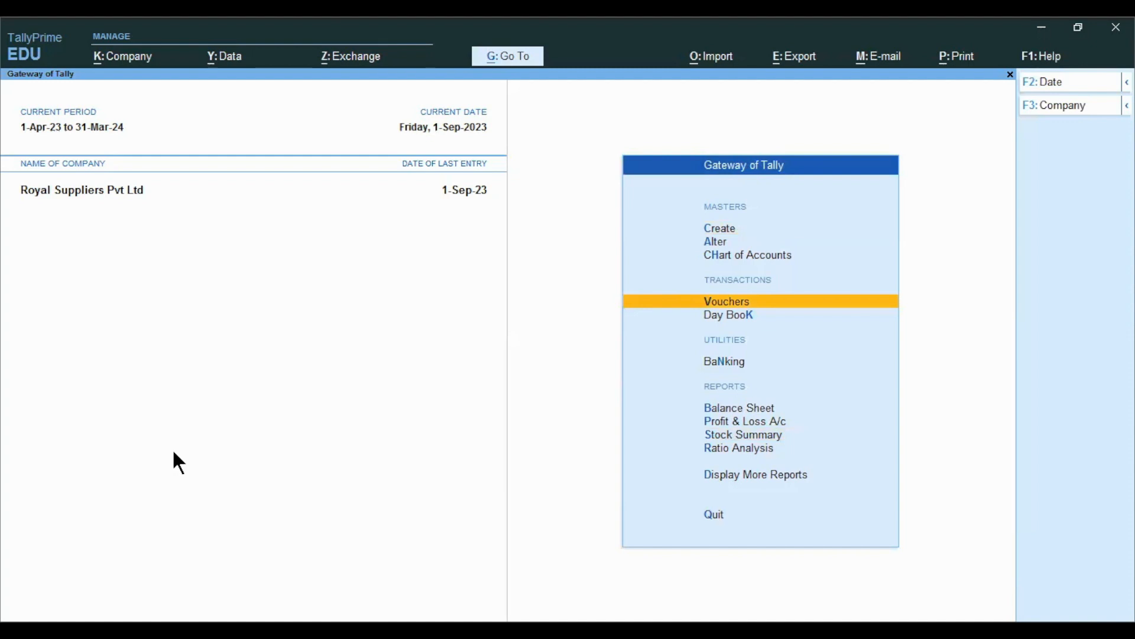
key("Return")
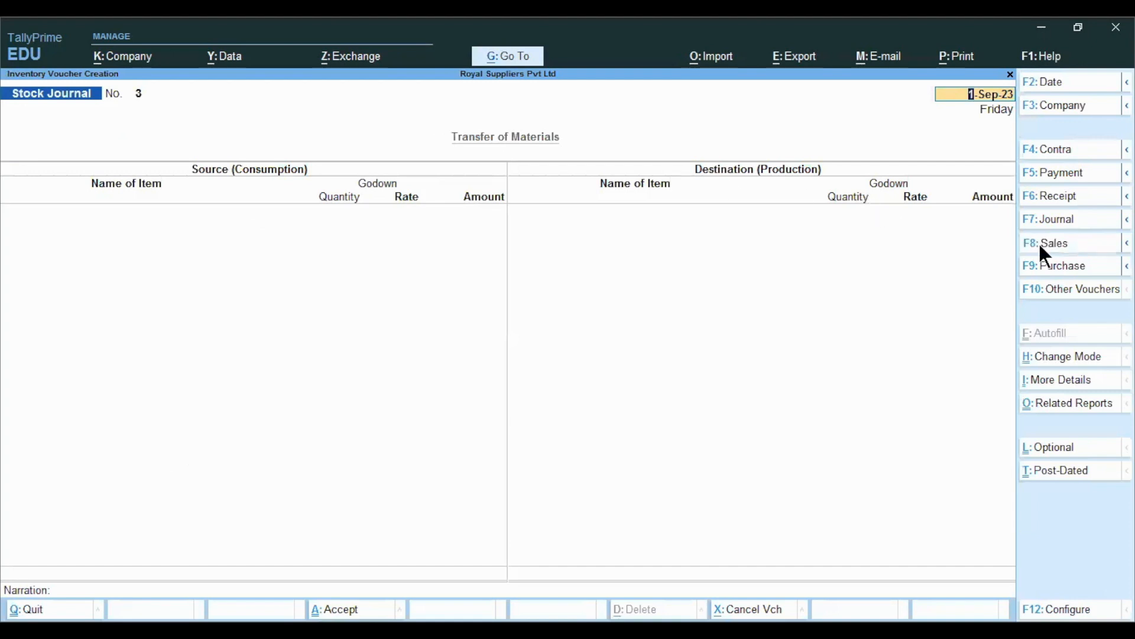
left_click(1041, 247)
type("1.5")
key("Return")
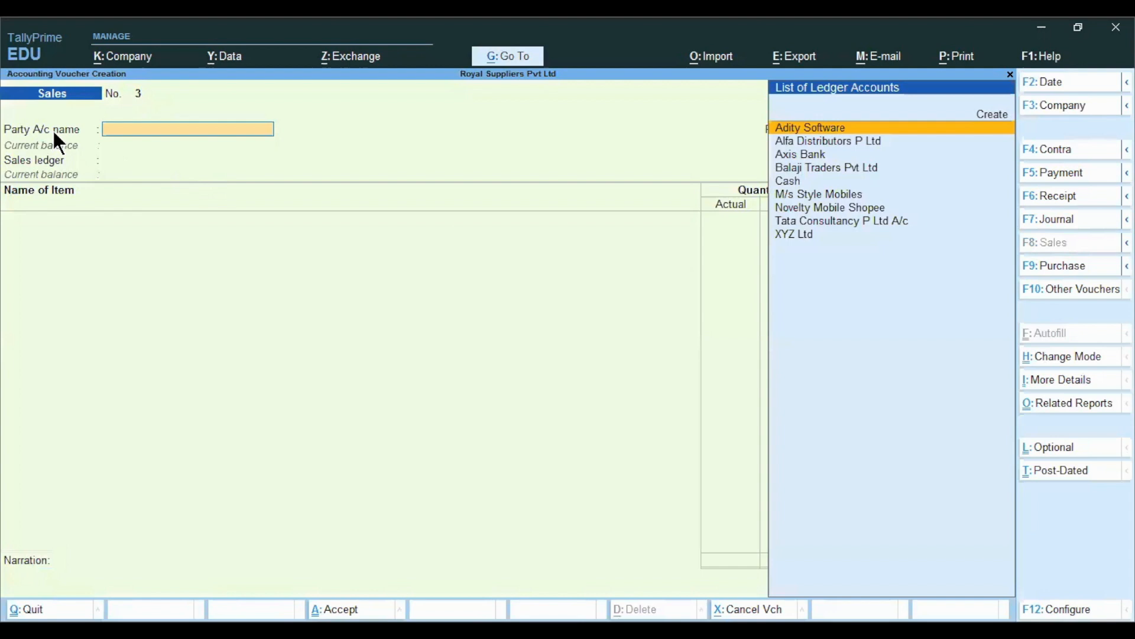
Set the party to Cash with its default details, leave the price level Not Applicable, and choose Sales A/c as the sales ledger
key("Down")
key("Down")
key("Down")
key("Down")
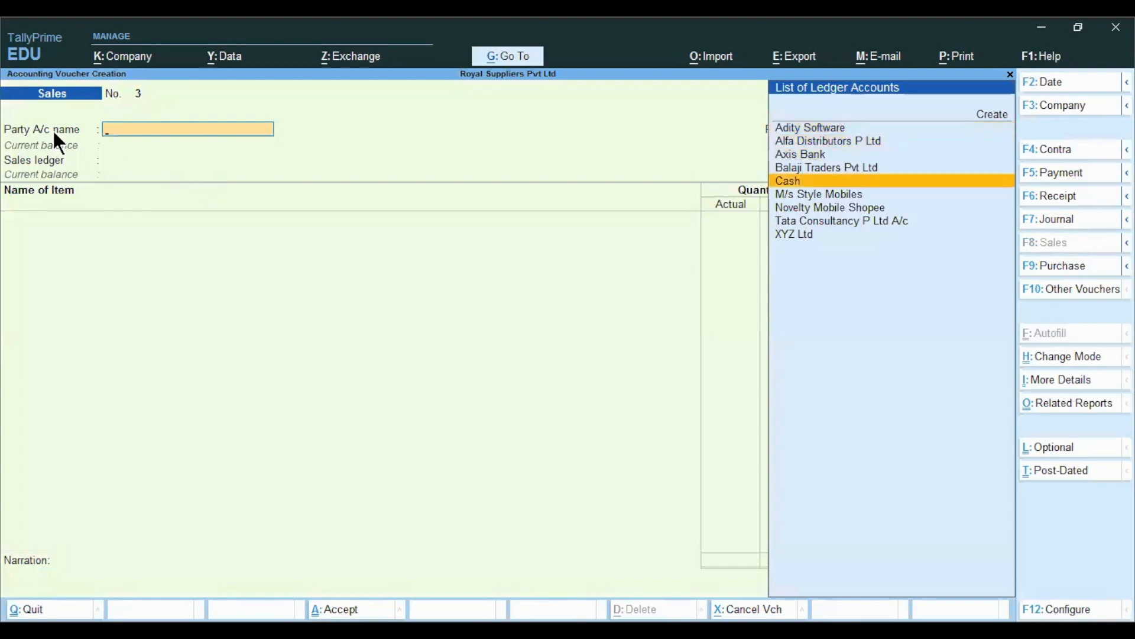
key("Return")
key("Return")
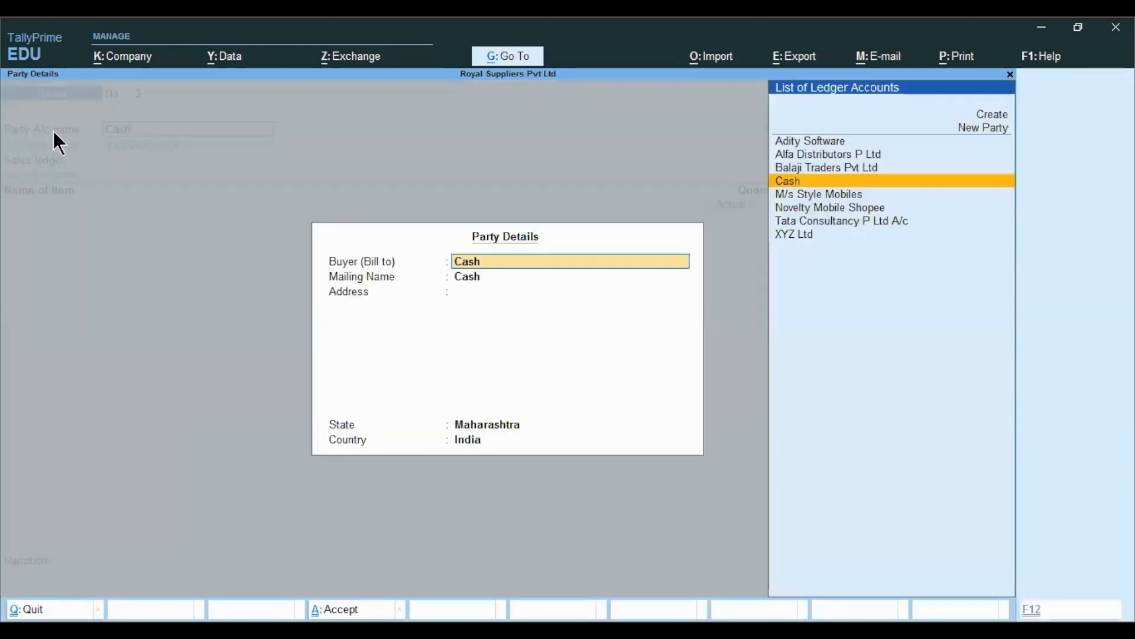
key("Return")
key("Return")
key("Return")
key("Return")
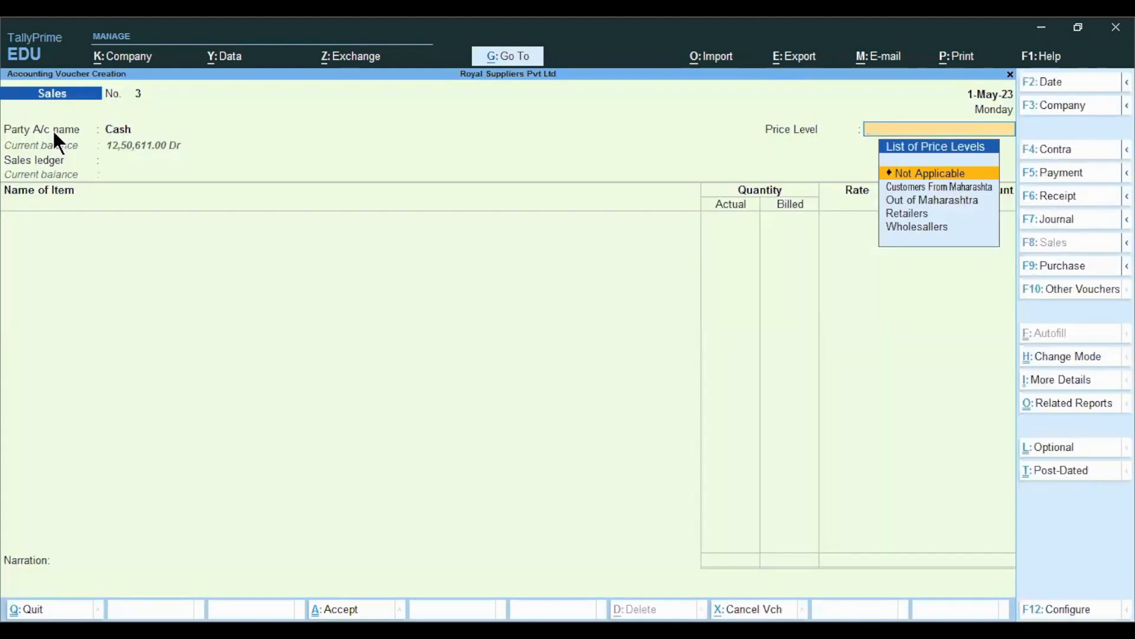
key("Return")
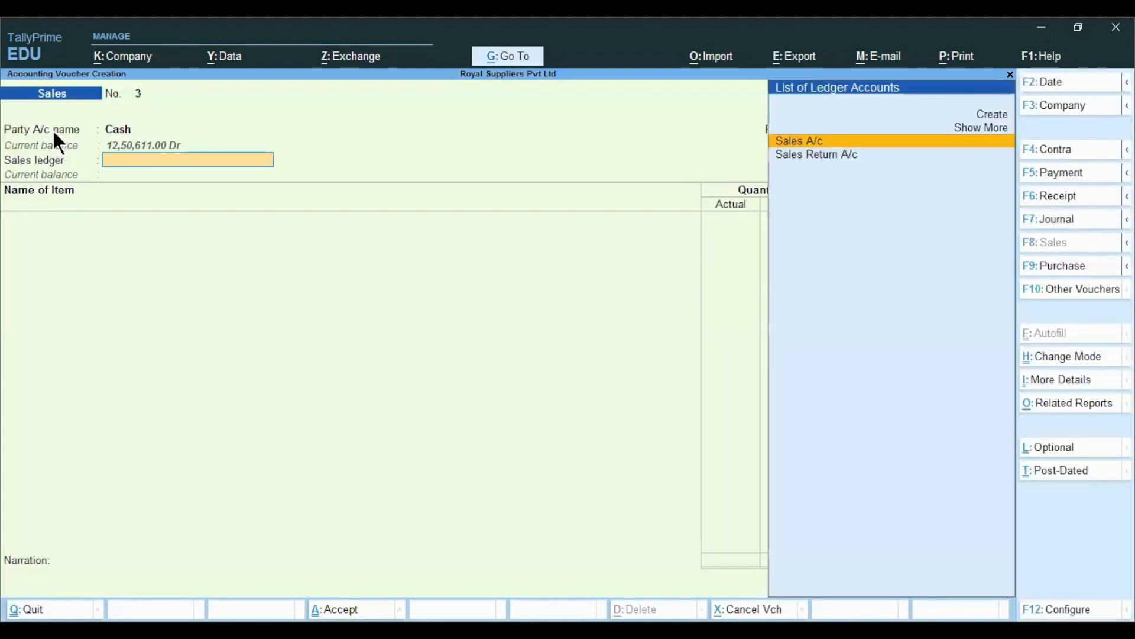
key("Return")
Add Desktop Computer with tracking and order numbers Not Applicable, allocating 5 Nos from the M G Road godown
type("De")
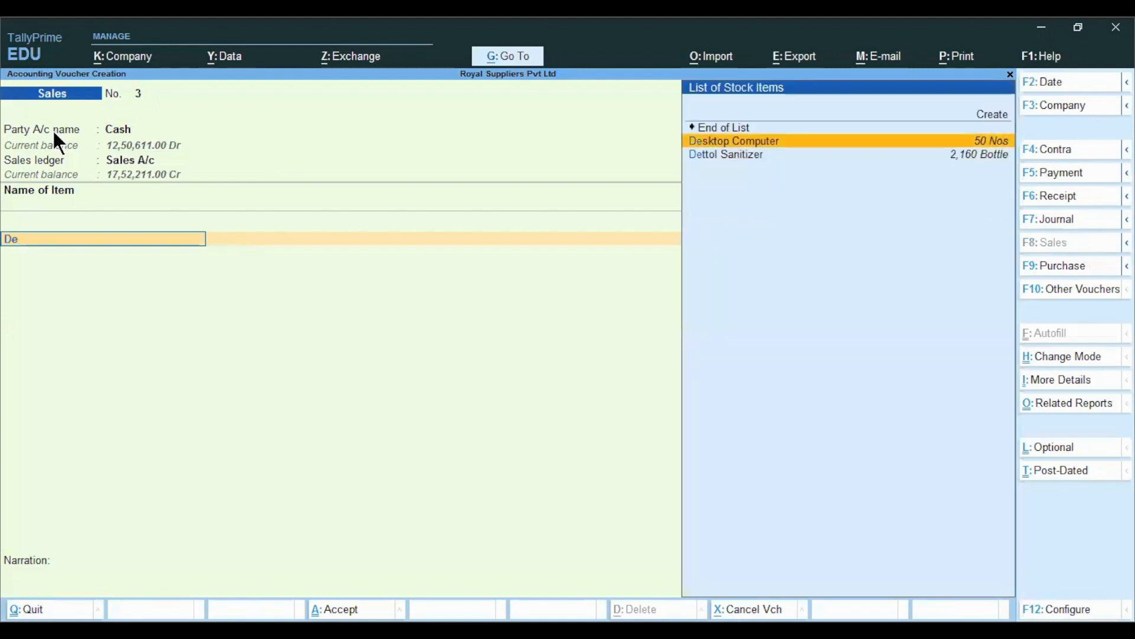
key("Return")
key("Return")
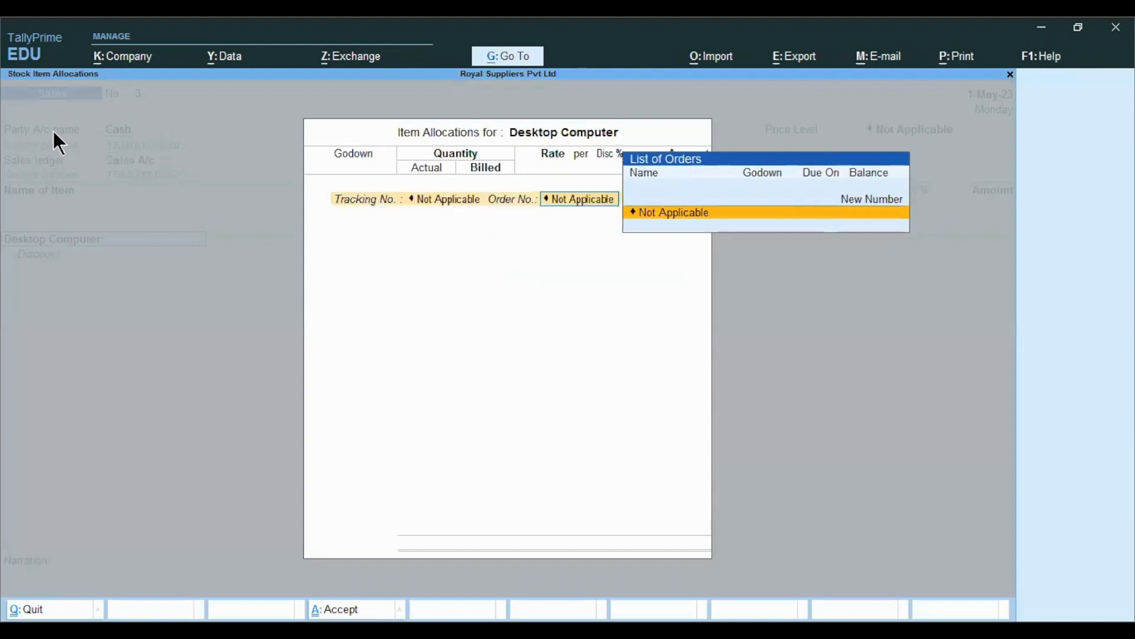
key("Return")
key("Down")
key("Return")
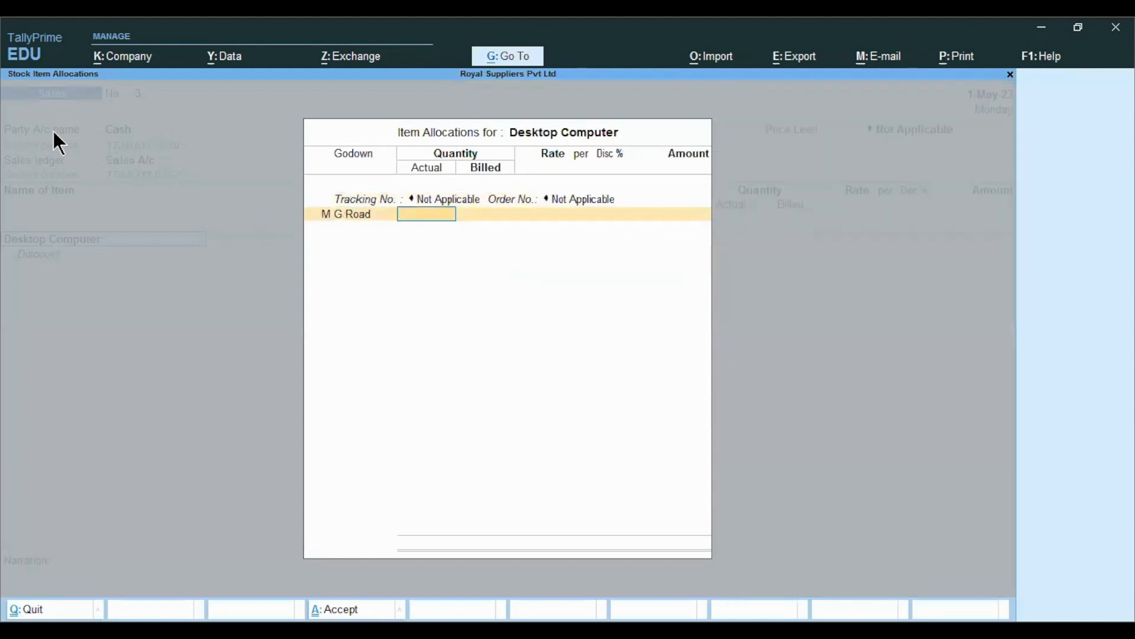
type("5")
key("Return")
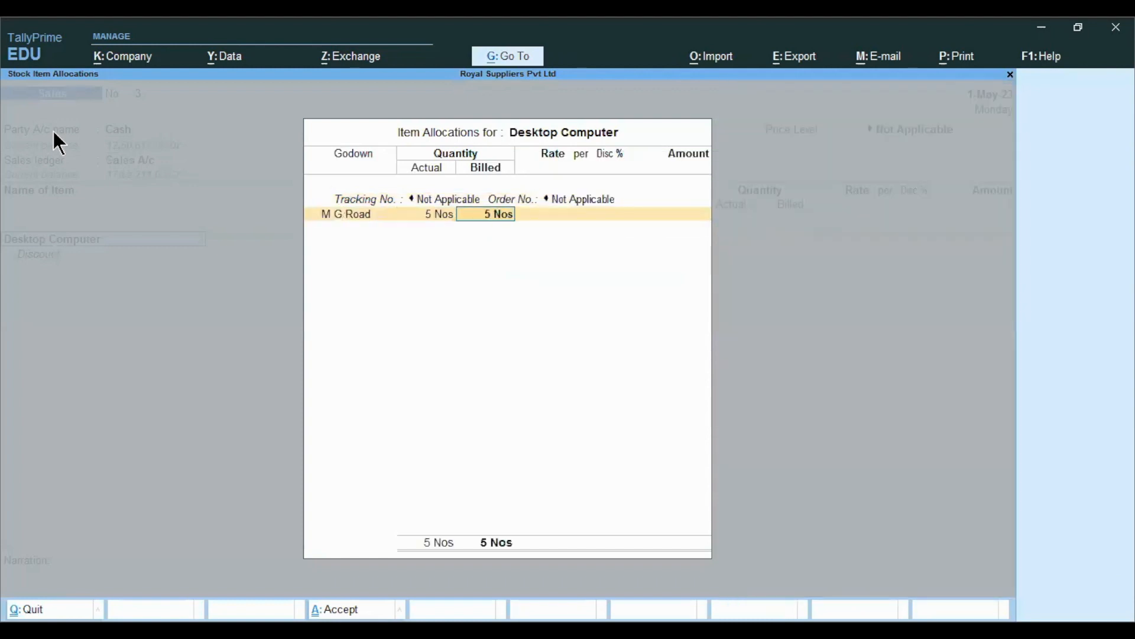
key("Return")
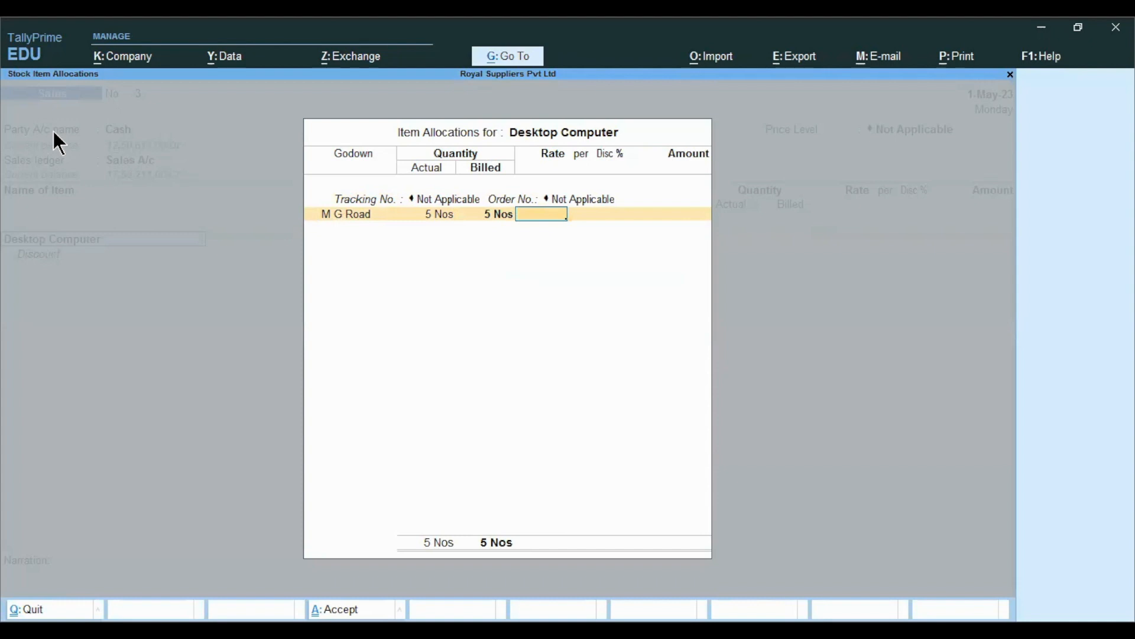
Check the markup price in the calculator, set the Desktop Computer's rate to 45600 per Nos, and finish the item allocation
key("ctrl+n")
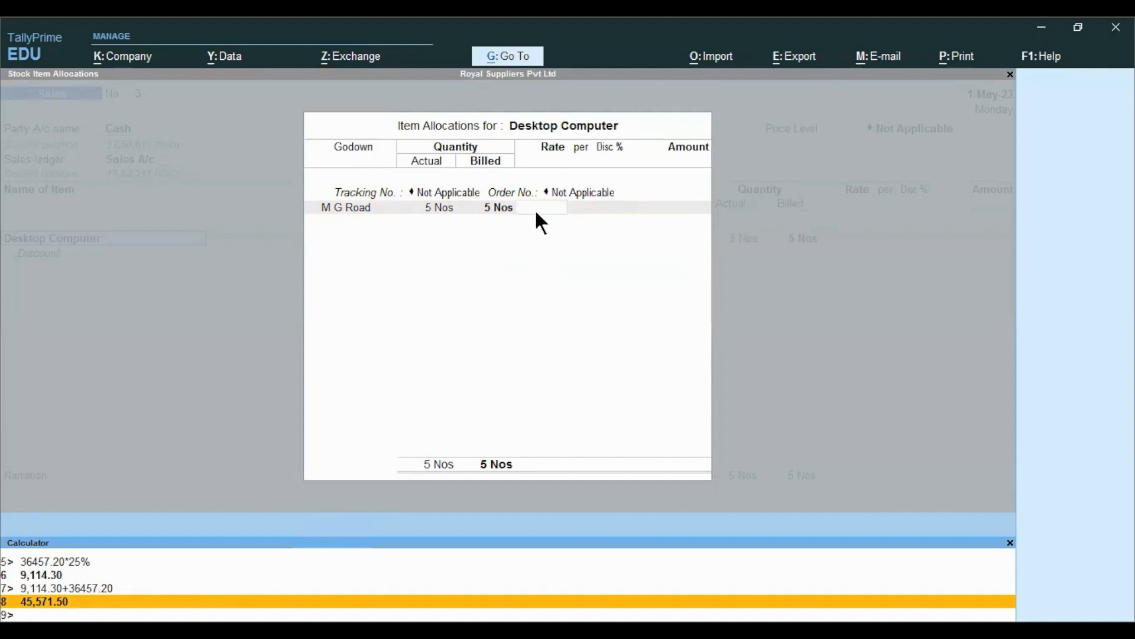
type("45600")
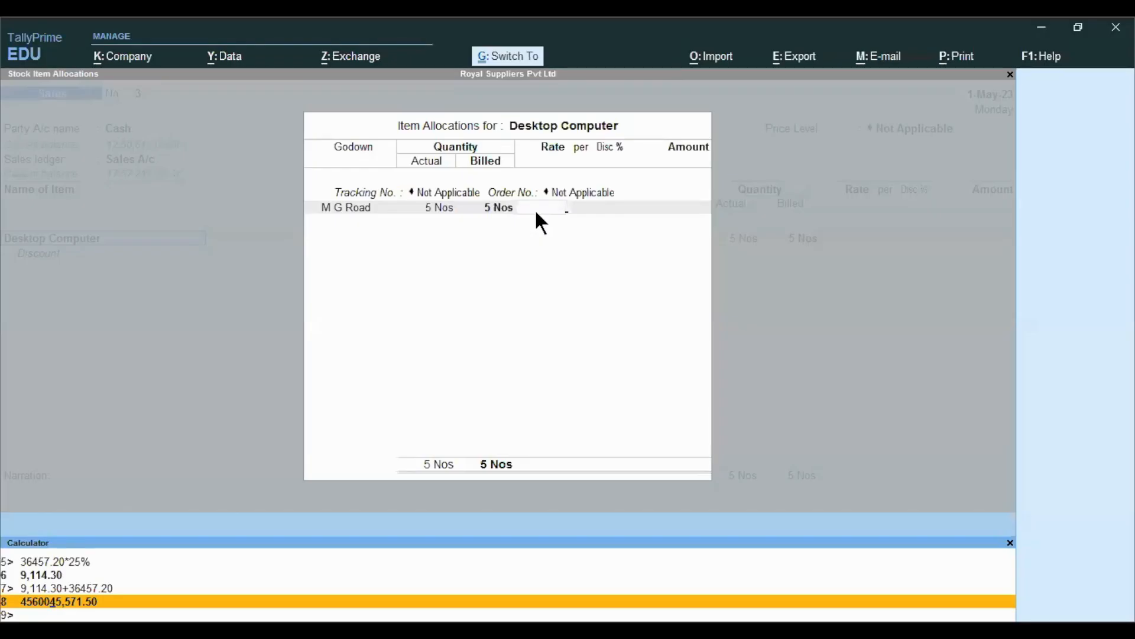
key("ctrl+n")
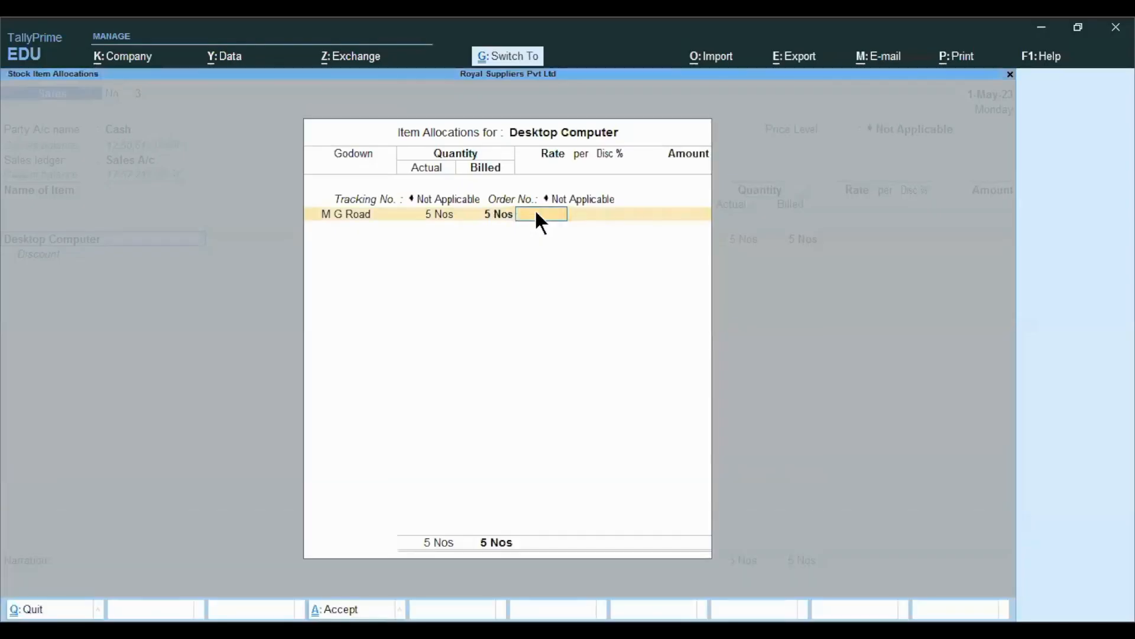
type("45600")
key("Return")
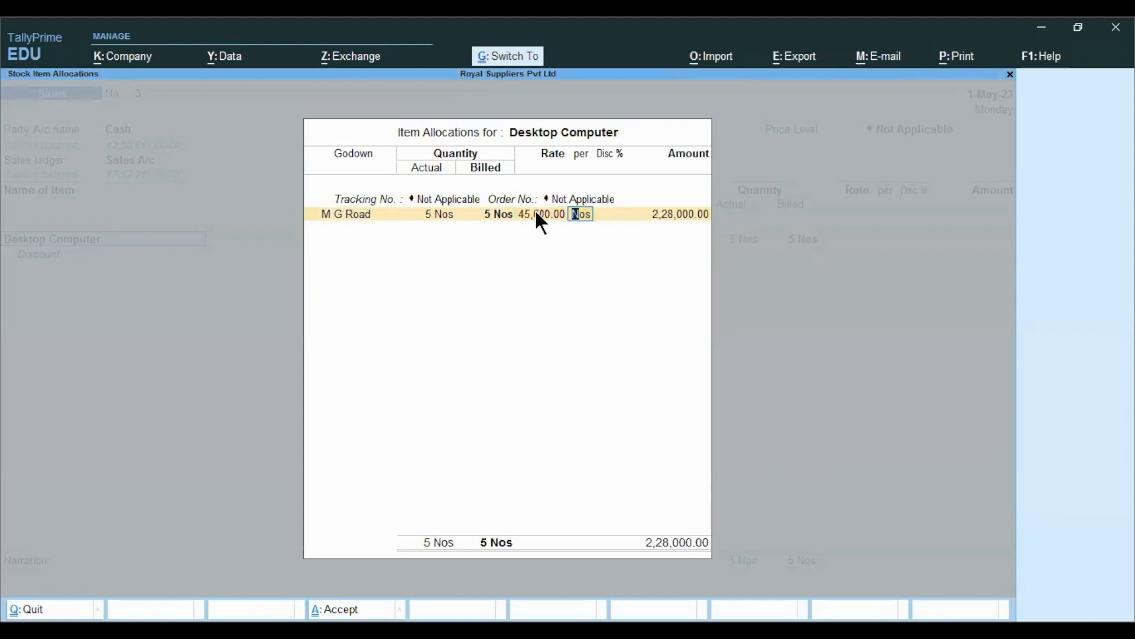
key("Return")
key("Return")
key("Return")
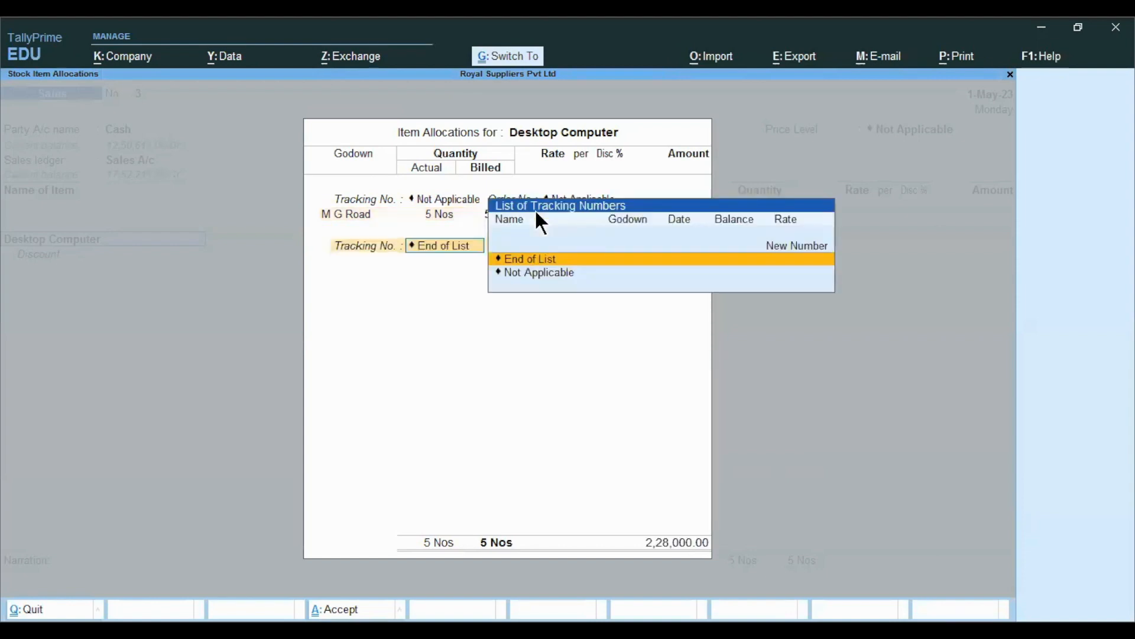
key("Return")
key("Return")
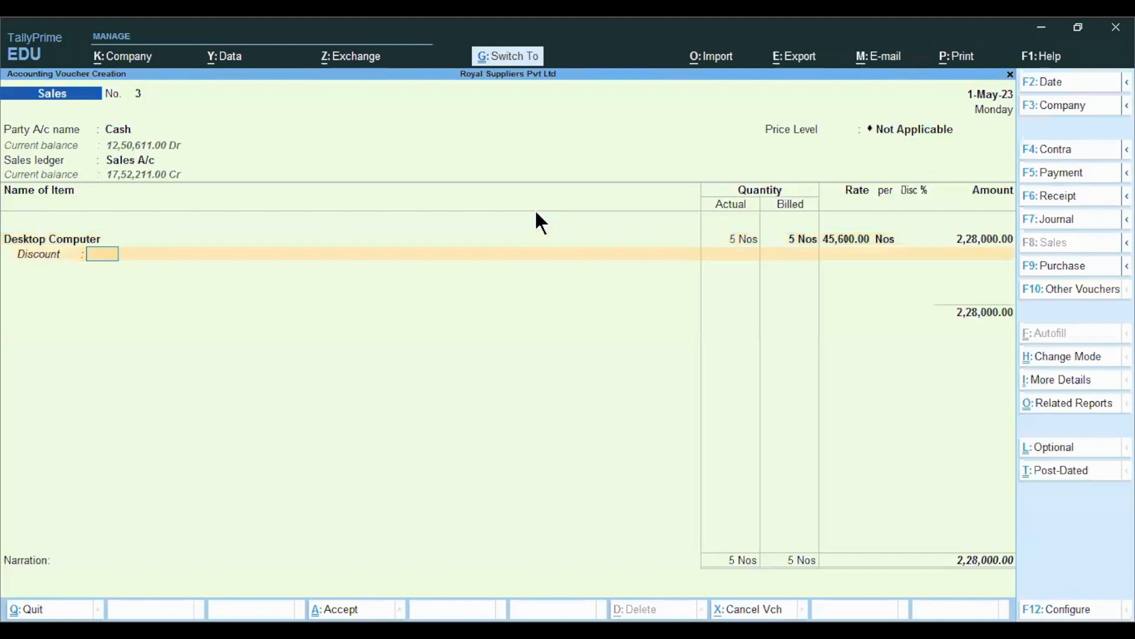
Save the sales voucher without a discount or narration, and switch to the slide on the steps for BOM in TallyPrime
key("Return")
key("Return")
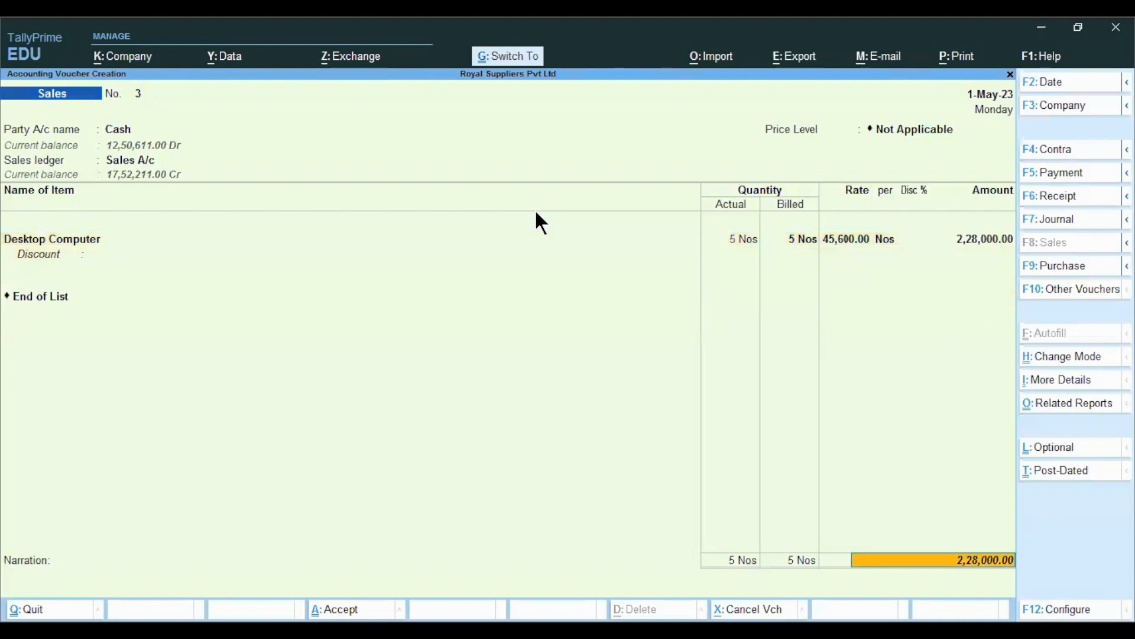
key("Return")
key("Return")
key("Return")
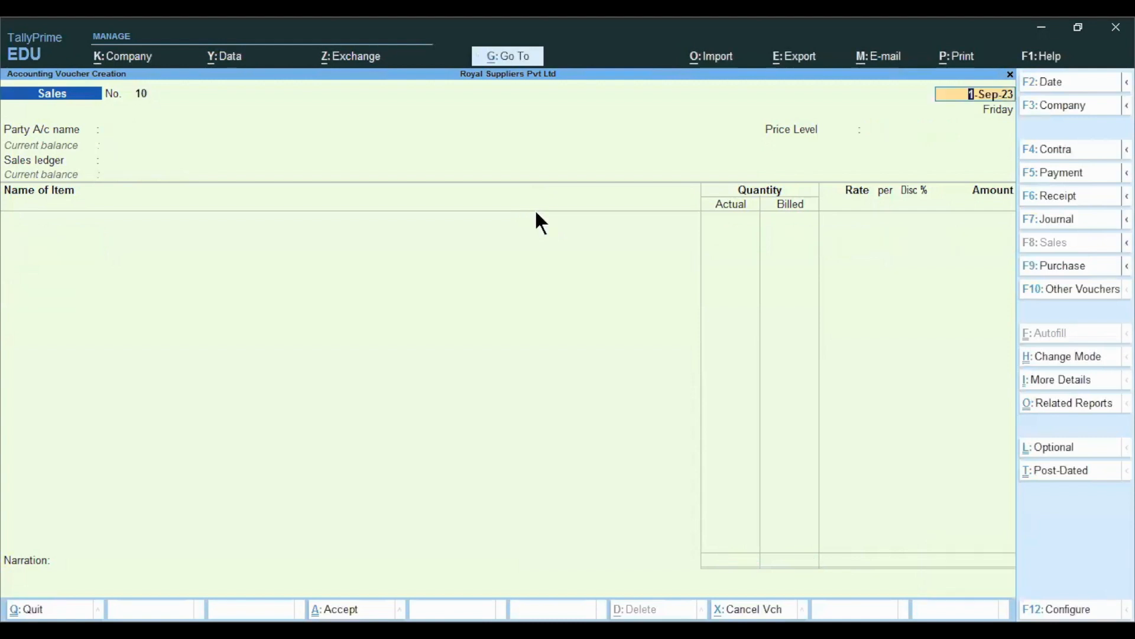
key("alt")
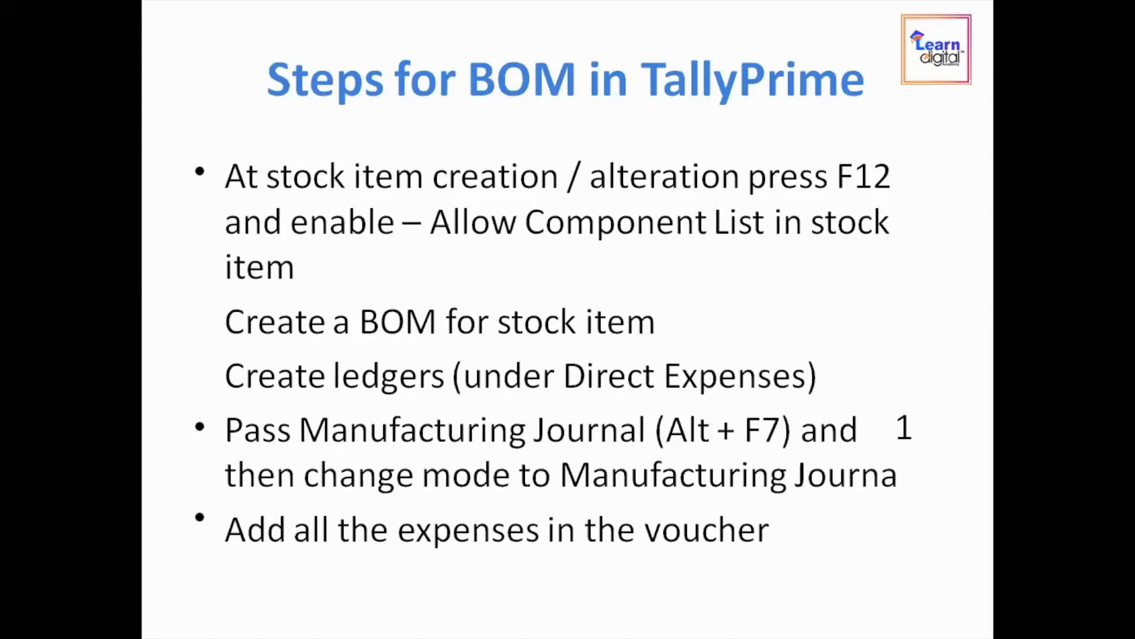